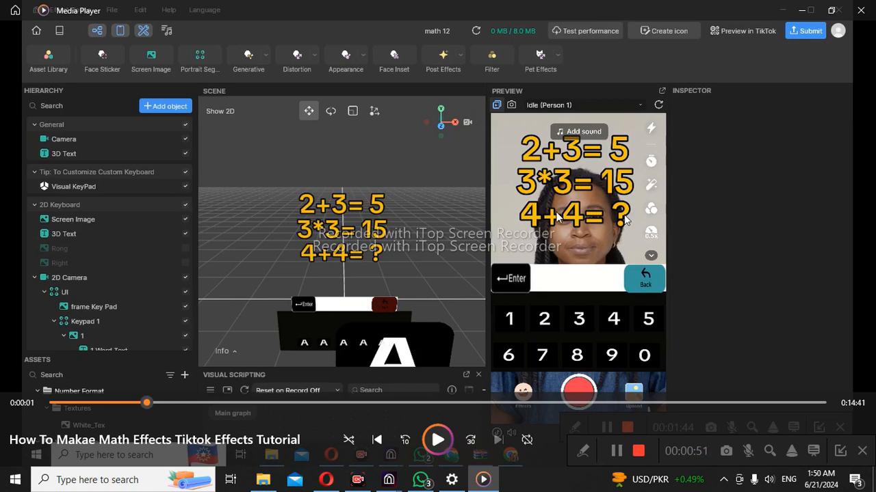
# Step: View the reference math effect video in Media Player and return to the untitled Effect House project
pyautogui.click(806, 14)
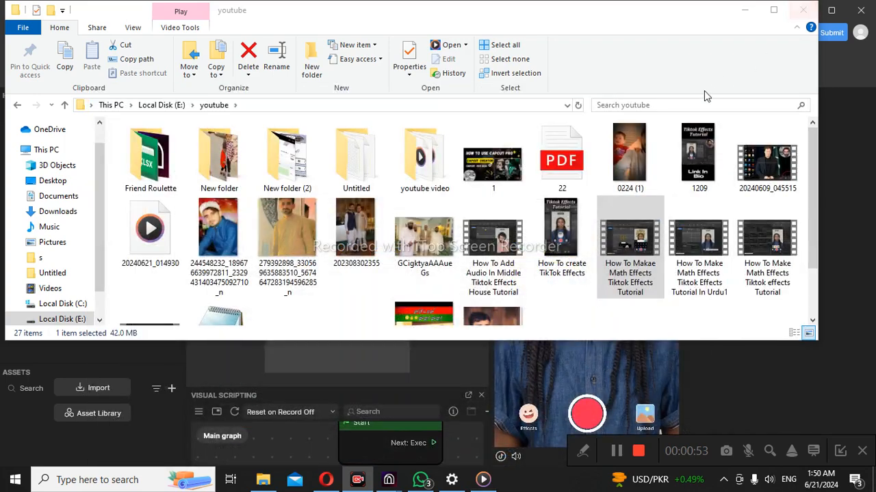
pyautogui.click(739, 10)
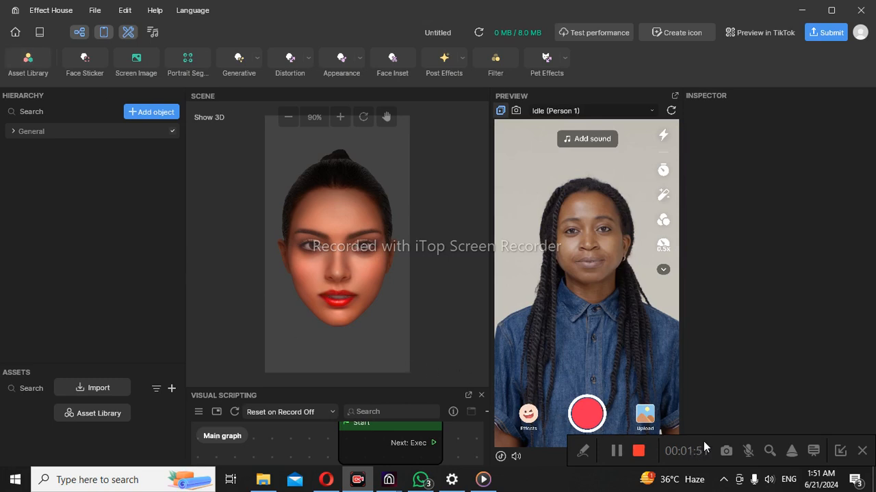
pyautogui.moveTo(703, 441); pyautogui.dragTo(704, 464)
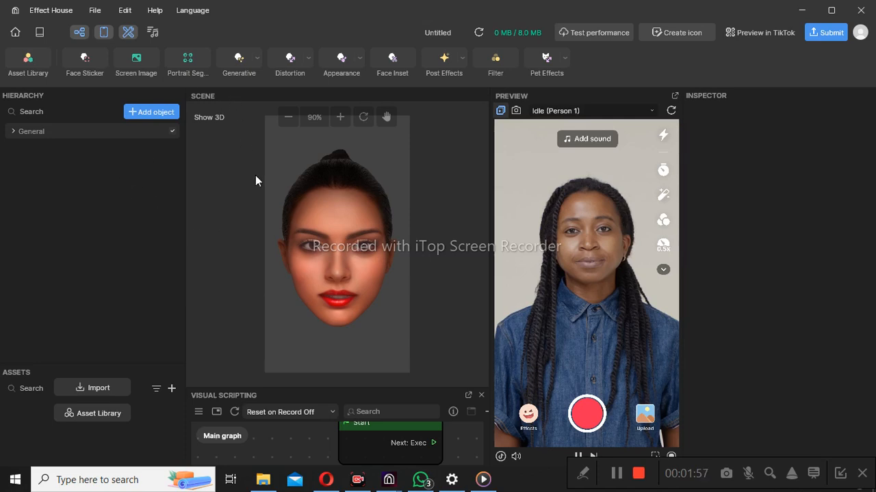
pyautogui.click(477, 478)
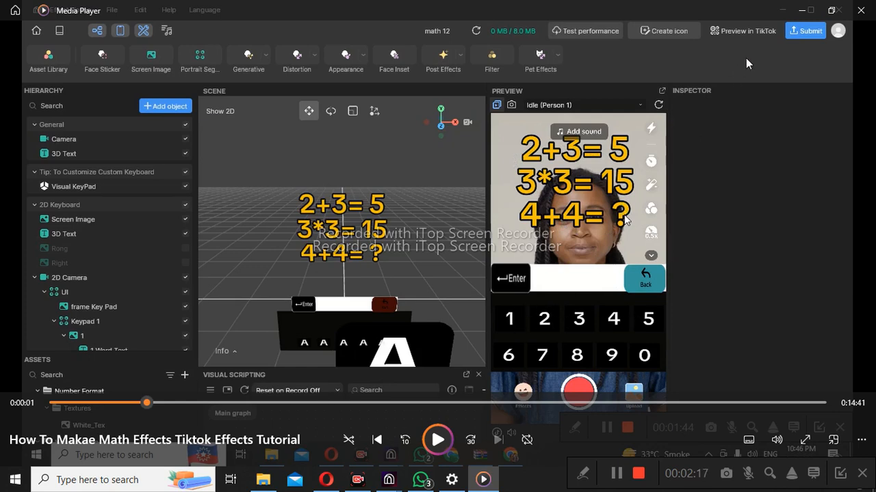
pyautogui.click(795, 5)
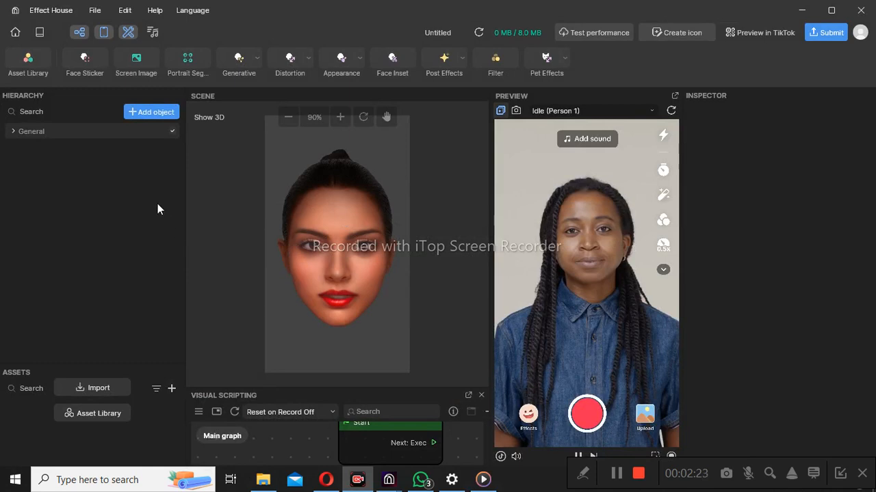
# Step: Add a 2D Scene Object to the project and rename it Ui
pyautogui.click(156, 113)
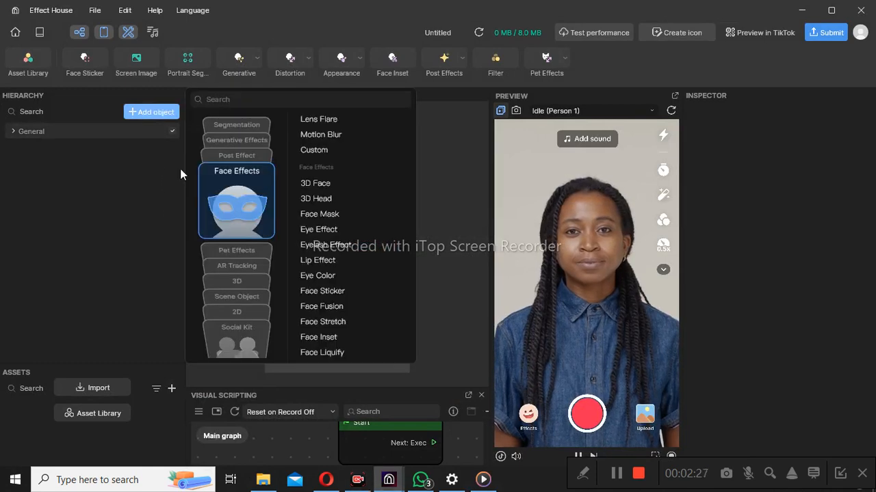
pyautogui.click(252, 280)
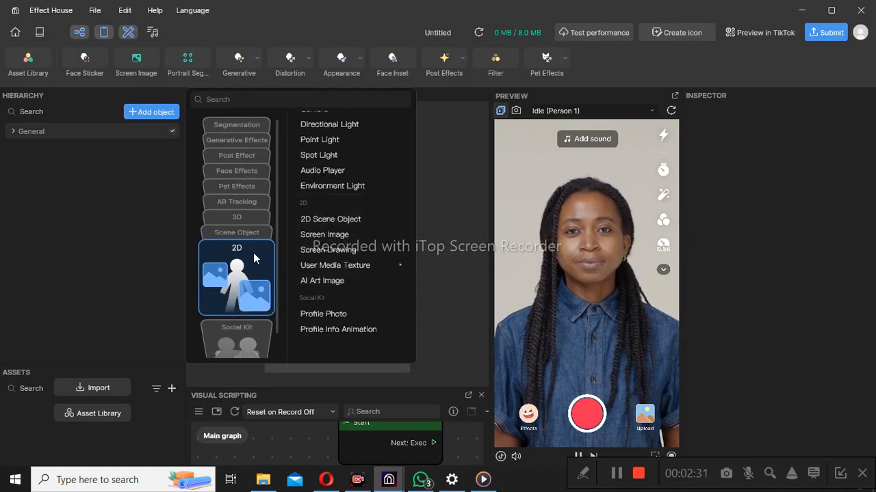
pyautogui.click(334, 218)
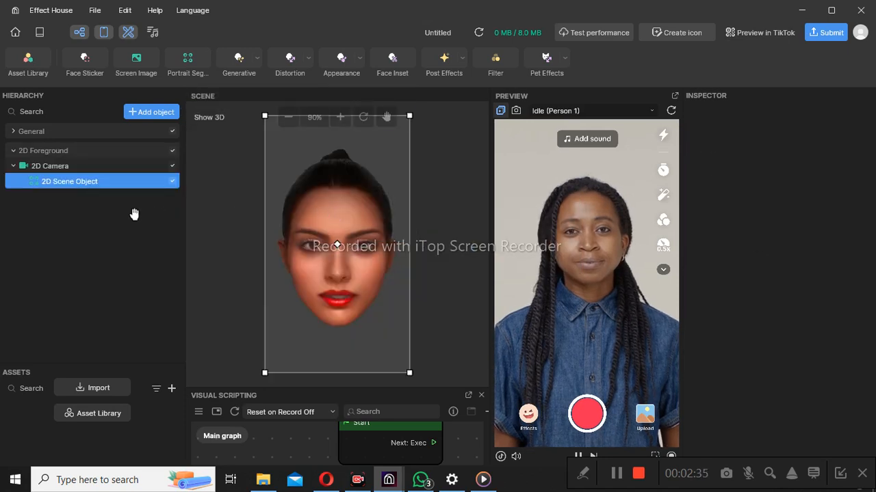
pyautogui.rightClick(99, 176)
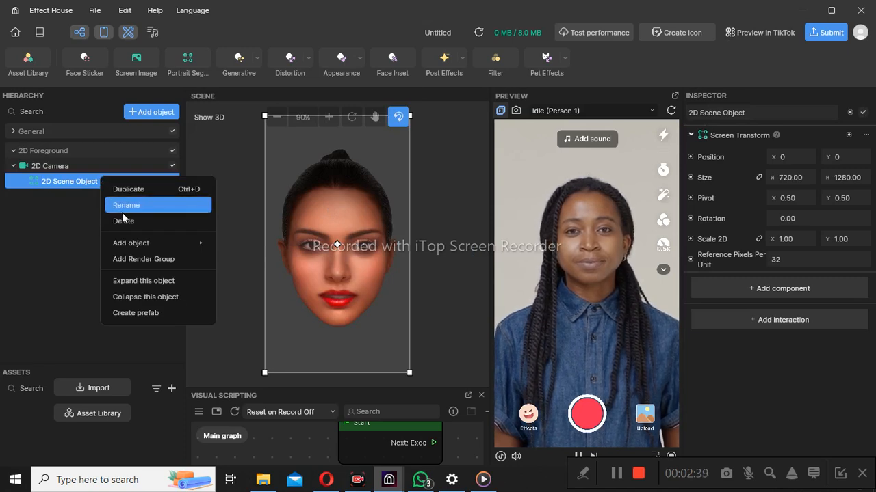
pyautogui.click(122, 212)
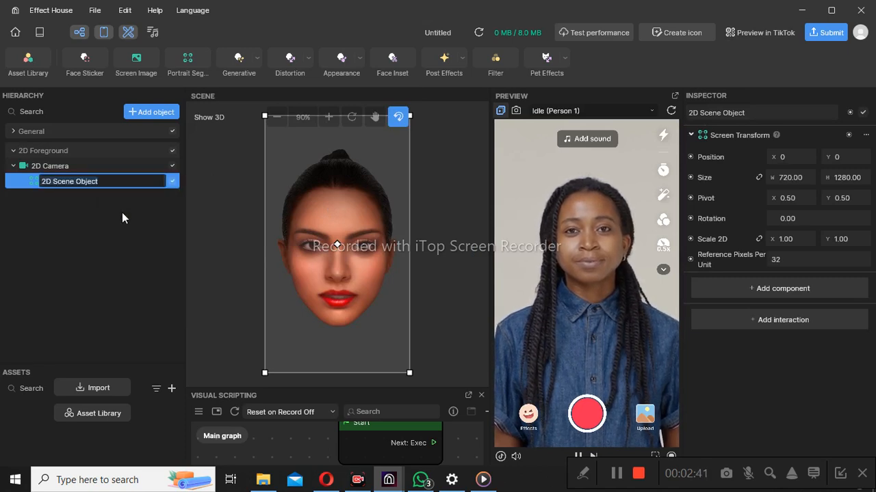
pyautogui.press('BackSpace')
pyautogui.write('UI')
pyautogui.press('Return')
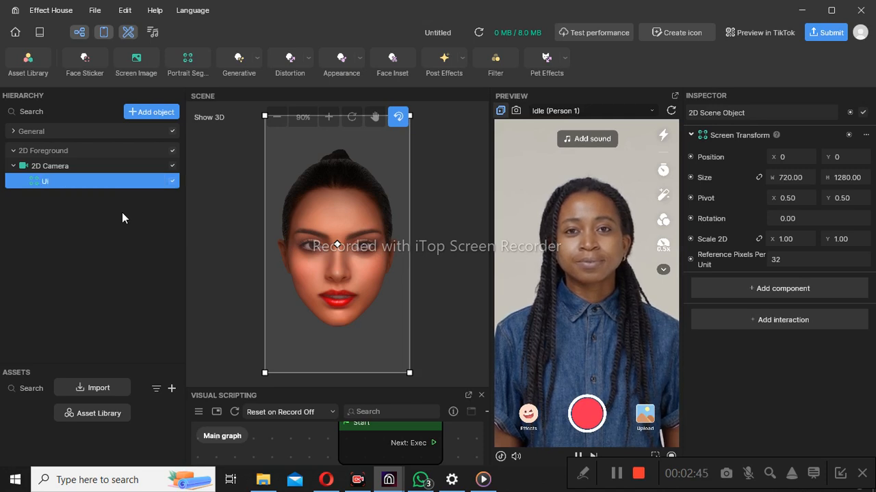
pyautogui.click(122, 212)
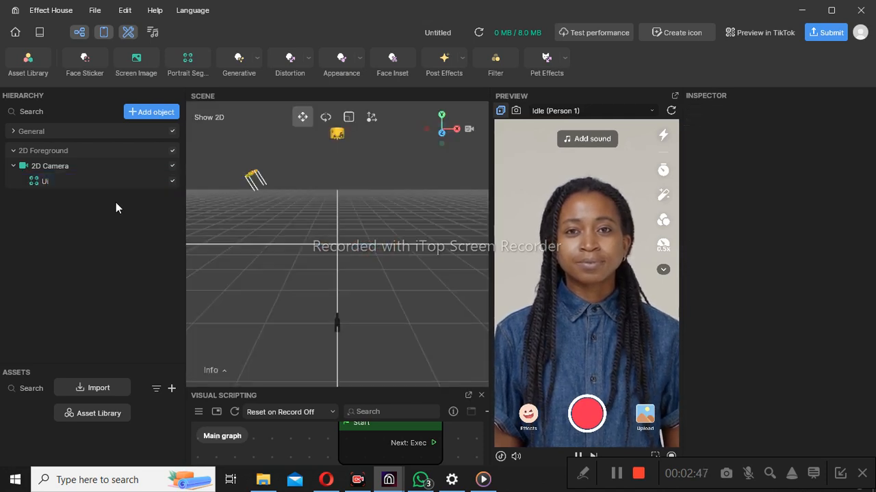
# Step: Add a screen image under the 2D Camera and rename it Background Keypad
pyautogui.click(143, 60)
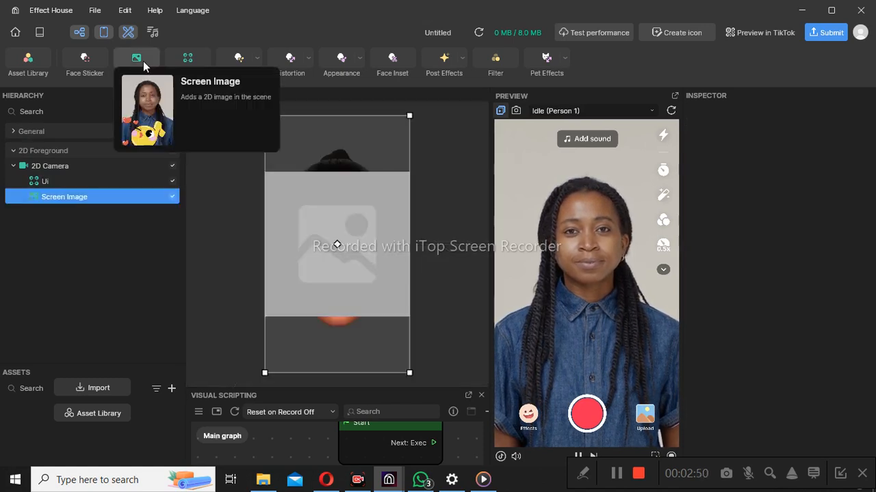
pyautogui.click(102, 197)
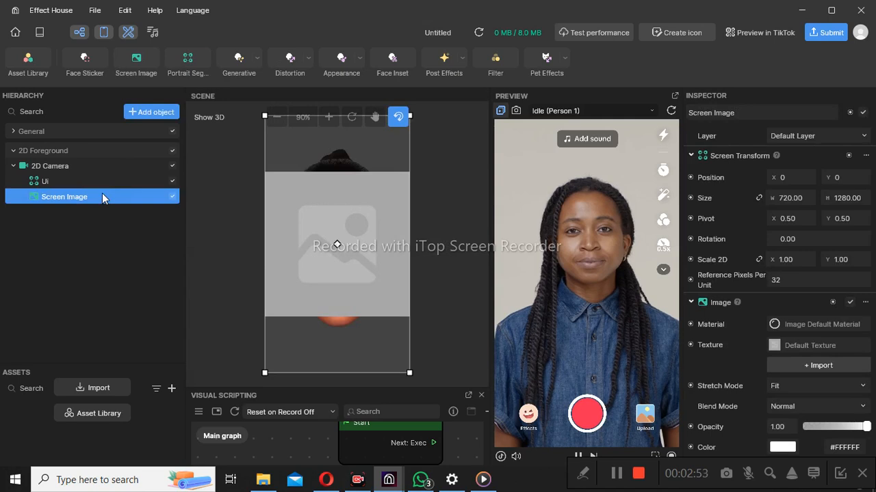
pyautogui.rightClick(102, 197)
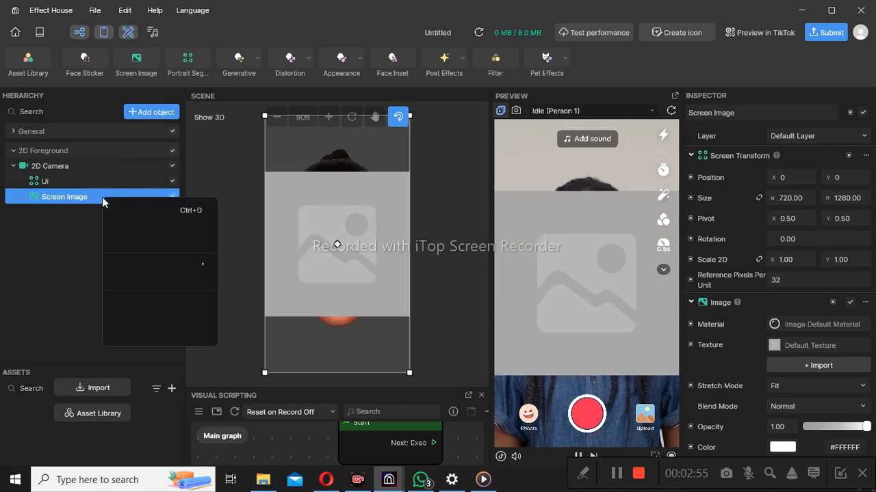
pyautogui.click(117, 222)
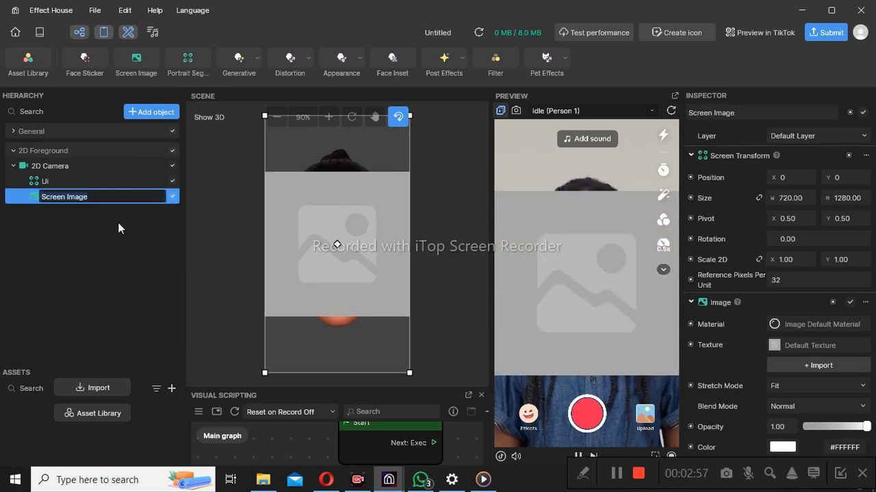
pyautogui.write('Back')
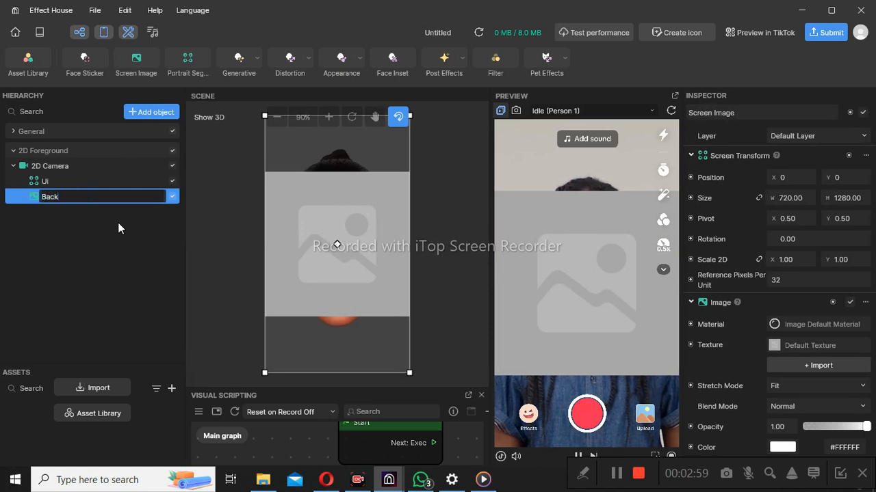
pyautogui.write('ground Kepad')
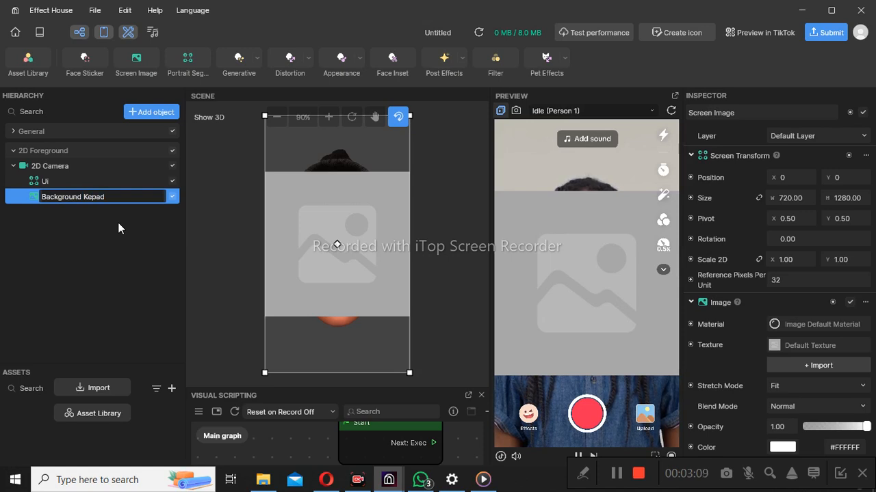
pyautogui.press('BackSpace')
pyautogui.press('BackSpace')
pyautogui.press('BackSpace')
pyautogui.write('ypa')
pyautogui.press('Return')
pyautogui.click(45, 209)
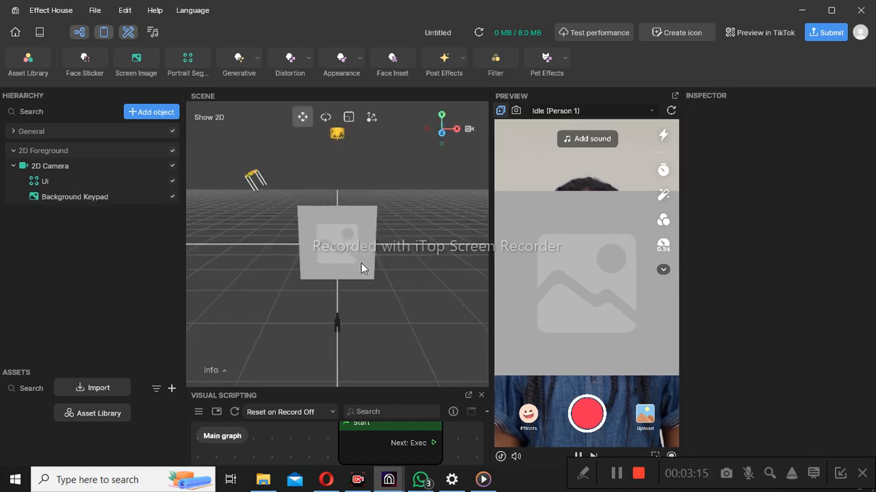
# Step: Assign the built-in White Texture to the Background Keypad image and set its opacity to 0.50
pyautogui.click(76, 200)
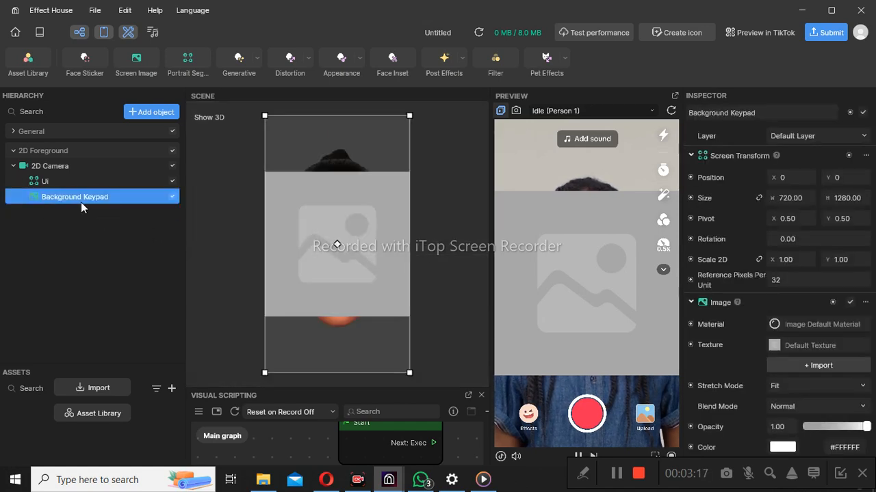
pyautogui.click(800, 344)
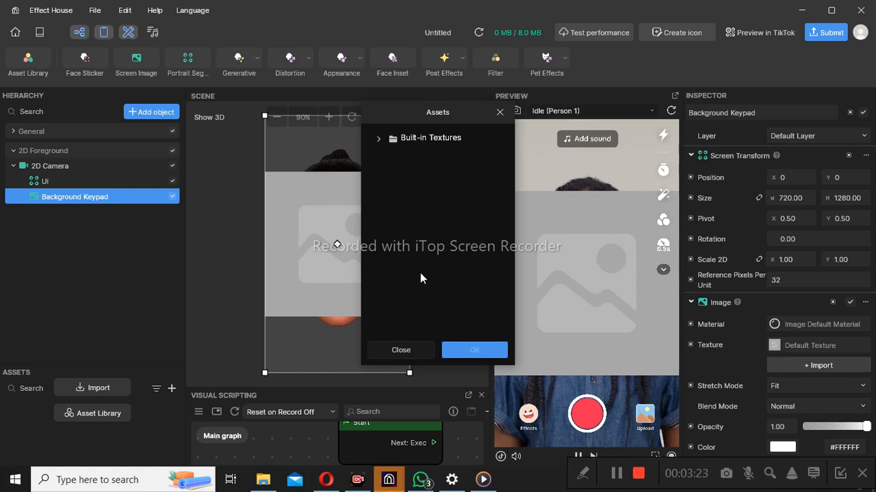
pyautogui.click(380, 138)
pyautogui.scroll(-2, 418, 254)
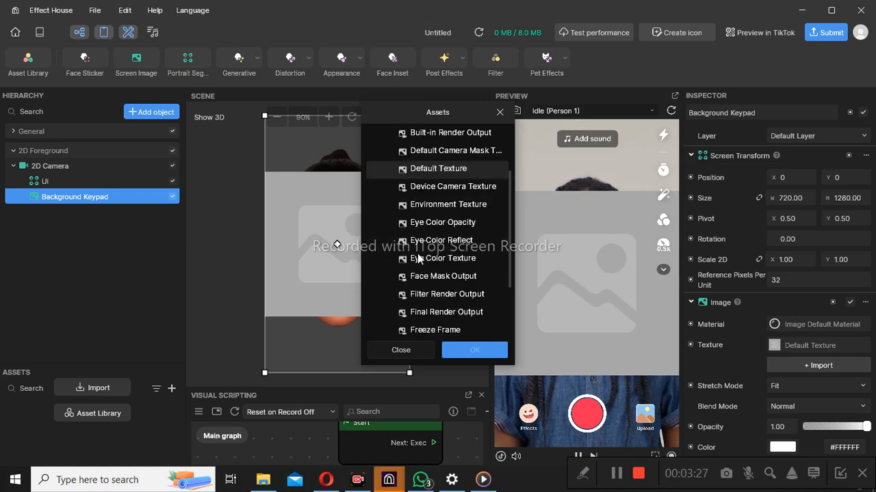
pyautogui.scroll(-2, 418, 254)
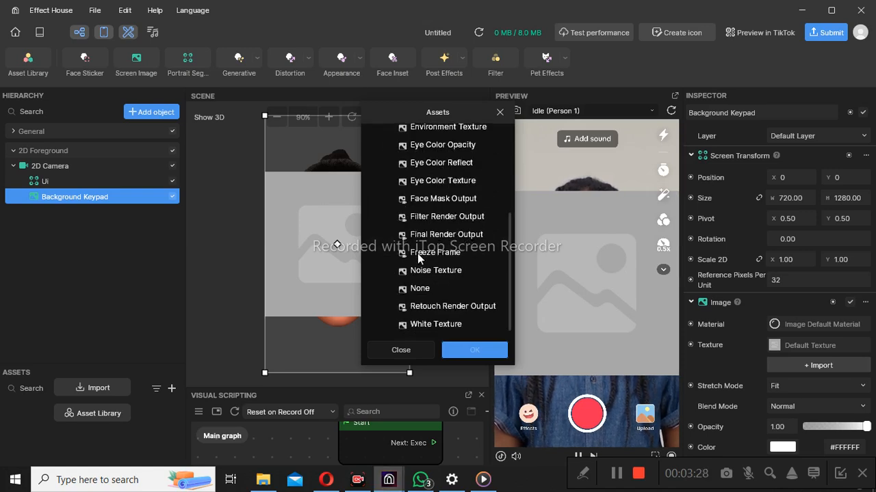
pyautogui.click(431, 328)
pyautogui.click(461, 350)
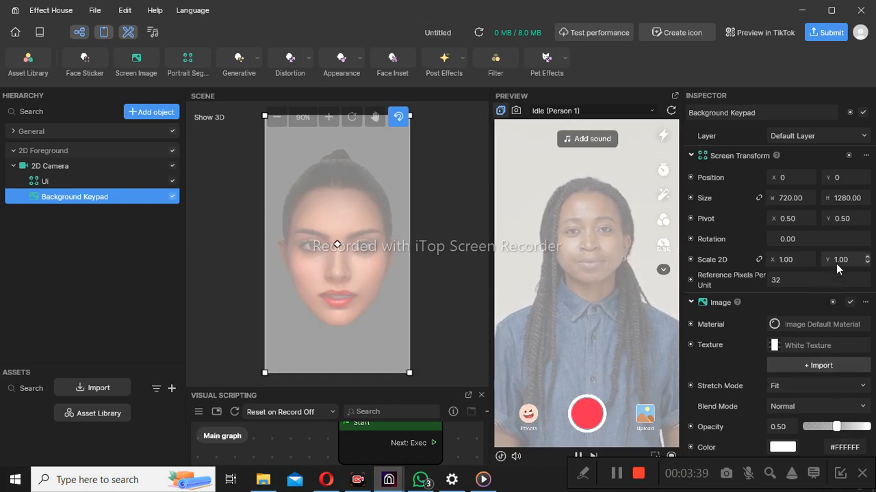
# Step: Lower the Background Keypad's Y scale stepwise to 0.90
pyautogui.click(867, 263)
pyautogui.click(866, 263)
pyautogui.click(867, 263)
pyautogui.click(867, 263)
pyautogui.click(867, 263)
pyautogui.click(866, 263)
pyautogui.click(866, 263)
pyautogui.click(866, 263)
pyautogui.click(866, 262)
pyautogui.click(866, 263)
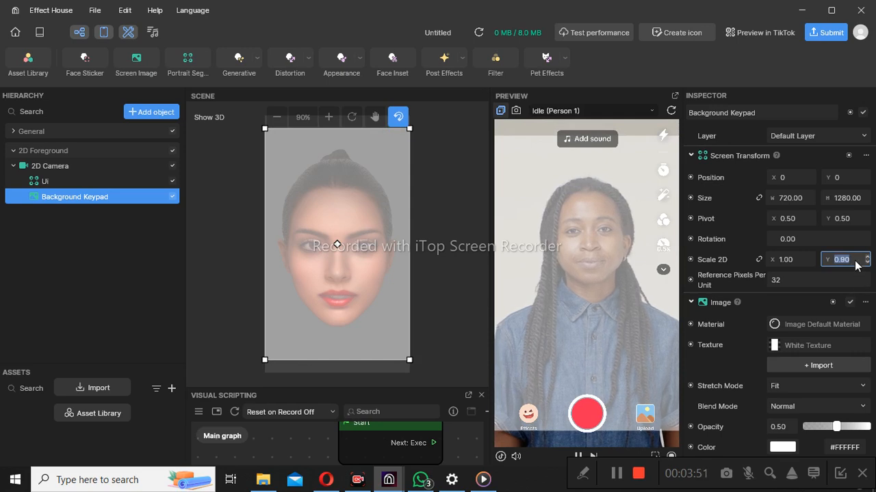
# Step: Set the Background Keypad's Y scale to 0.30
pyautogui.press('BackSpace')
pyautogui.write('.30')
pyautogui.click(793, 300)
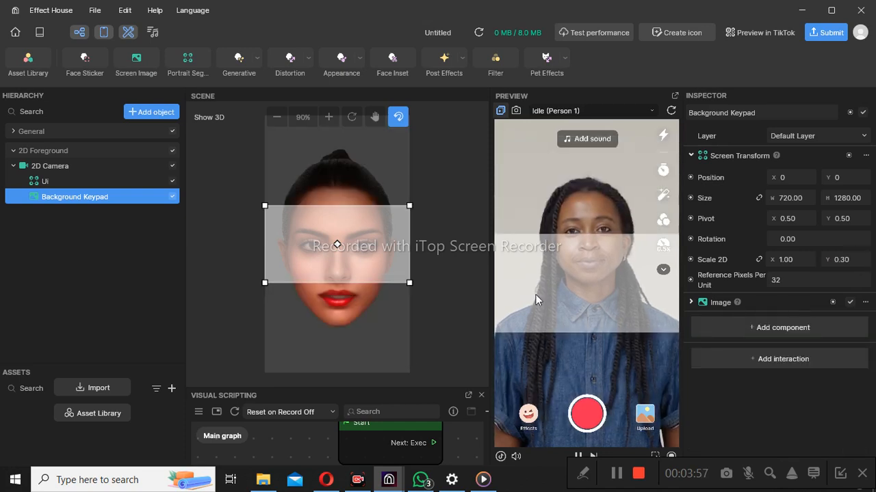
# Step: Increase the Background Keypad's Y scale to 0.40
pyautogui.click(853, 266)
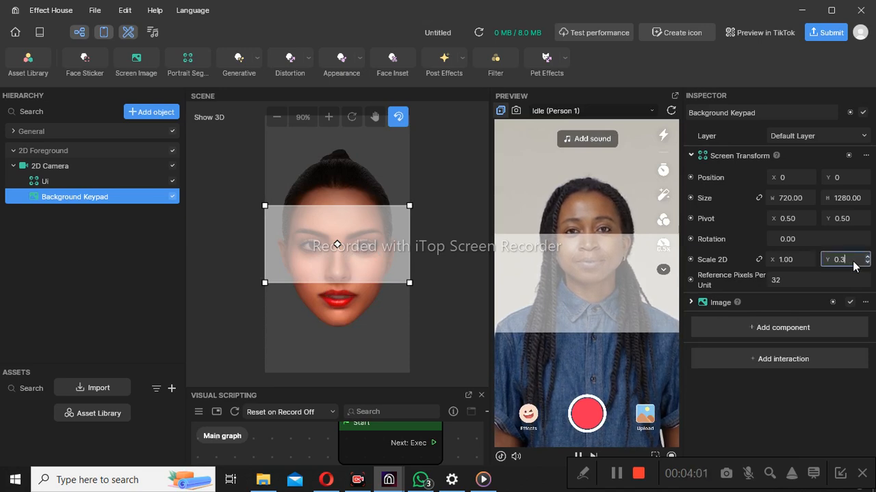
pyautogui.write('5')
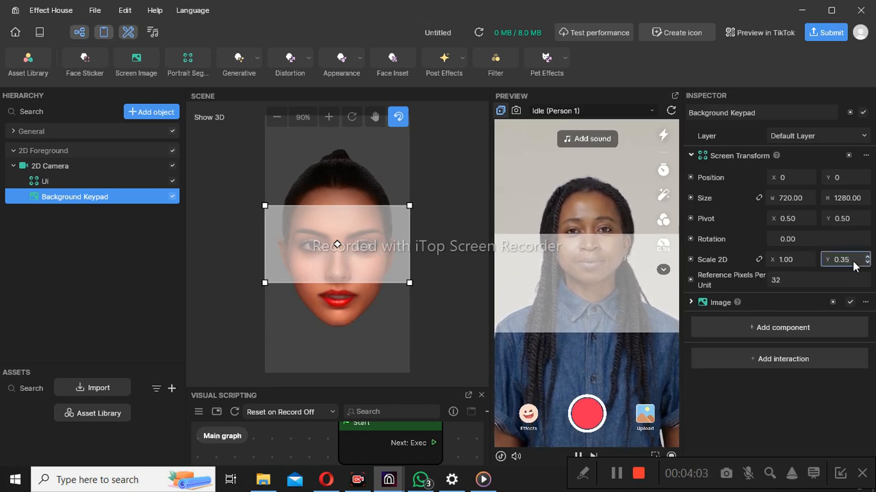
pyautogui.write('40')
pyautogui.press('BackSpace')
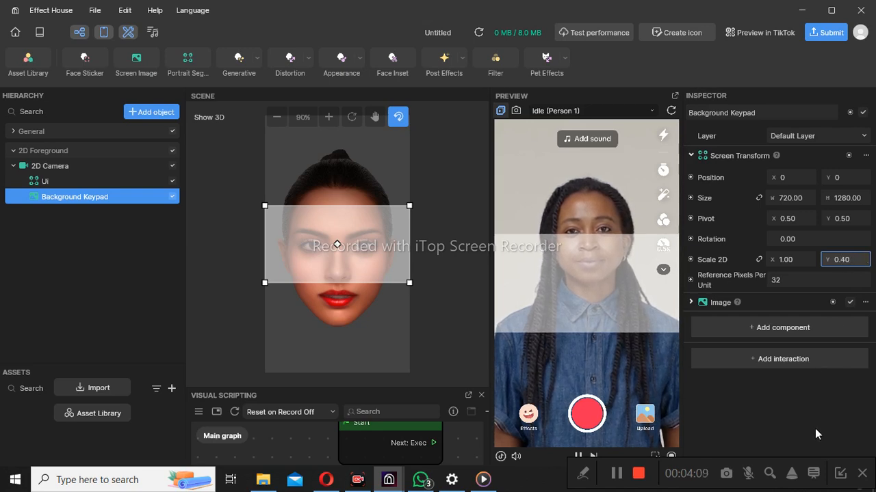
pyautogui.press('Return')
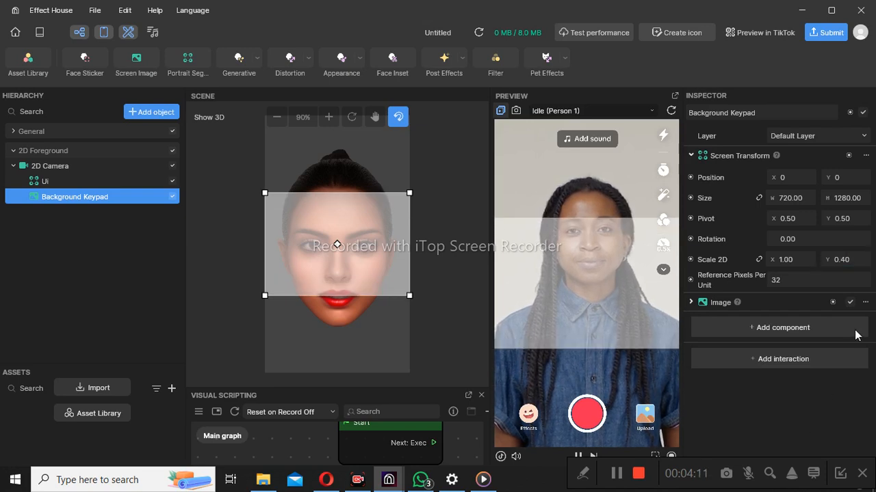
# Step: Set the Background Keypad's Y scale to 0.35 and expand its Image component settings
pyautogui.click(853, 259)
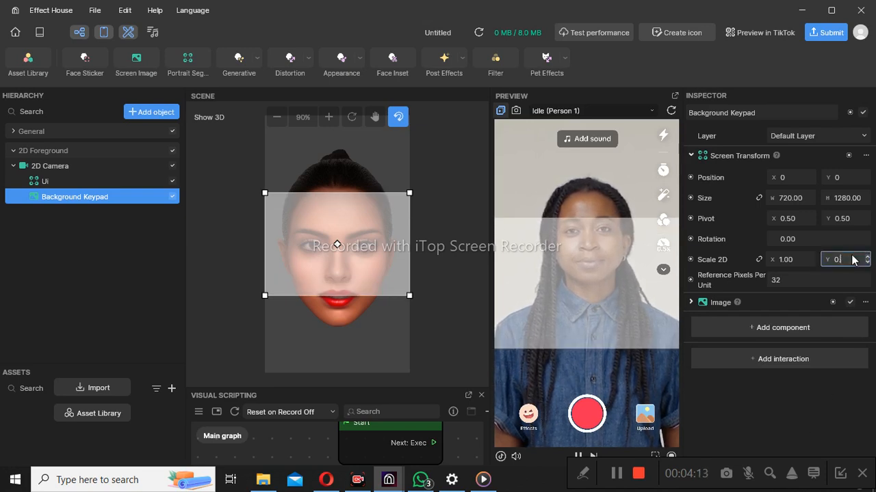
pyautogui.write('.35')
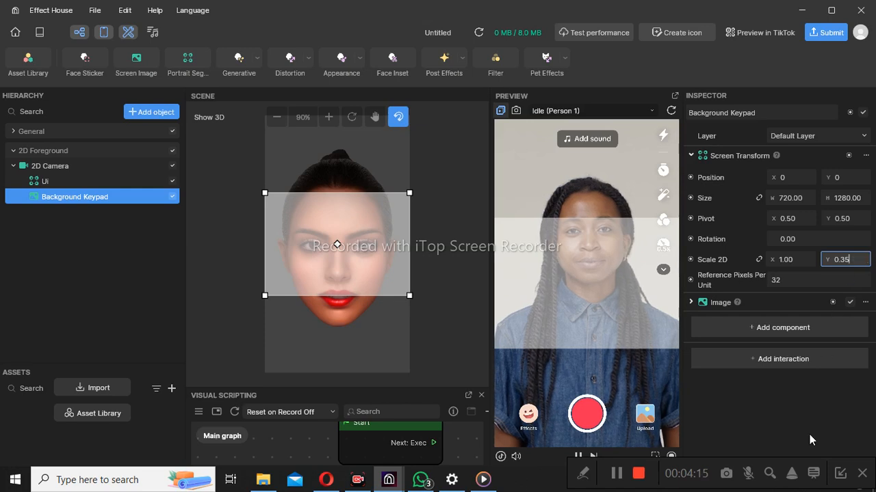
pyautogui.press('Return')
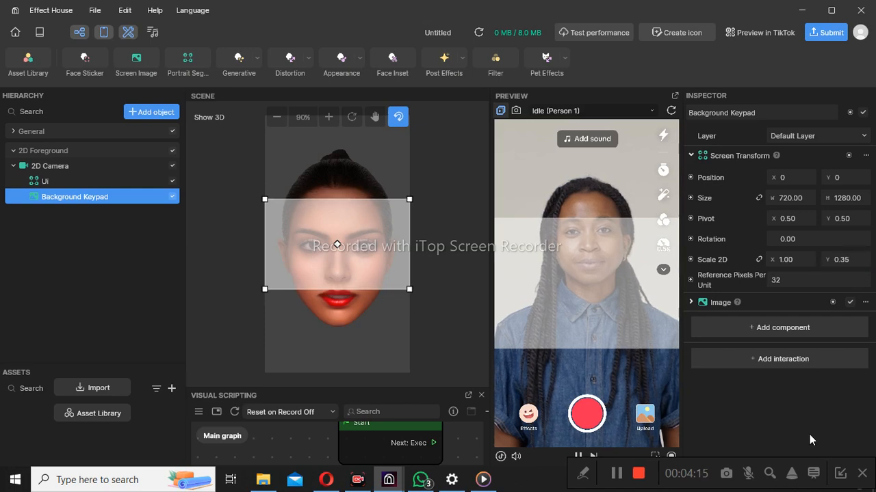
pyautogui.doubleClick(140, 195)
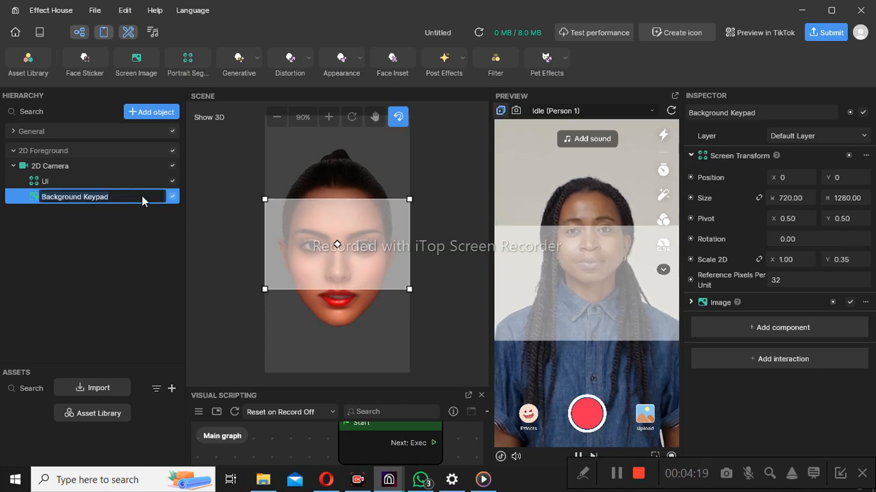
pyautogui.click(691, 303)
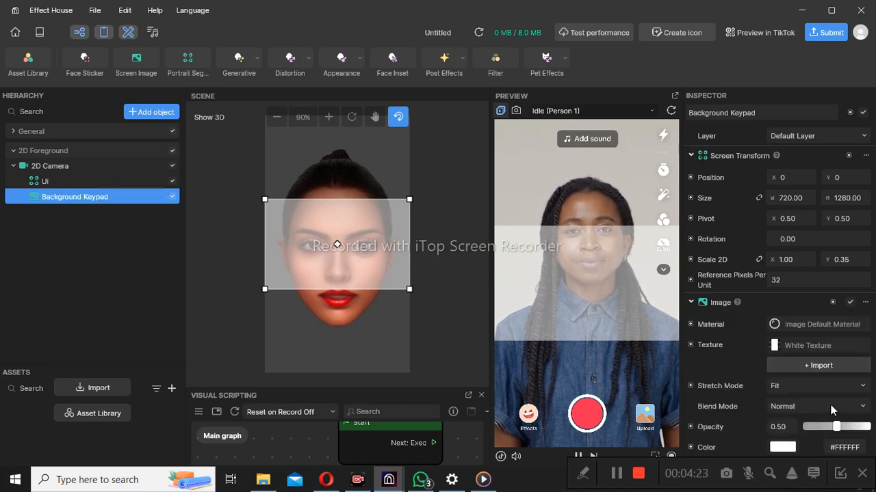
# Step: Change the Background Keypad image's color to near-black #0C0909
pyautogui.click(790, 447)
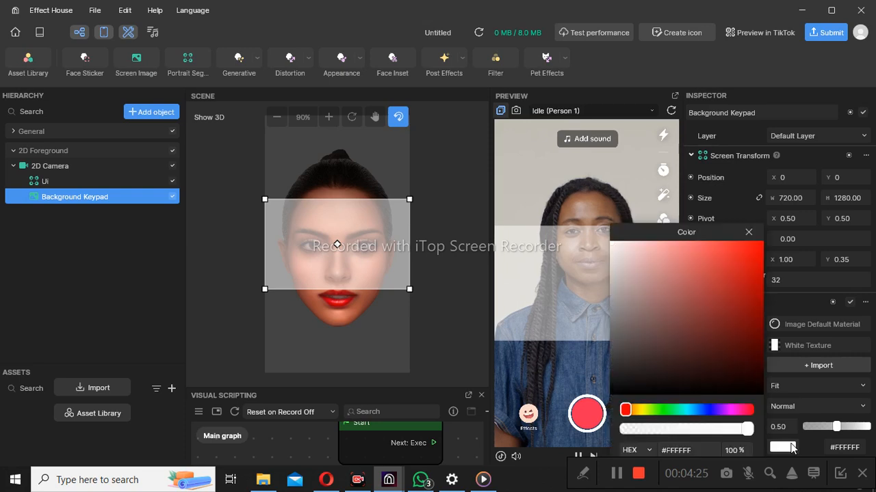
pyautogui.click(634, 389)
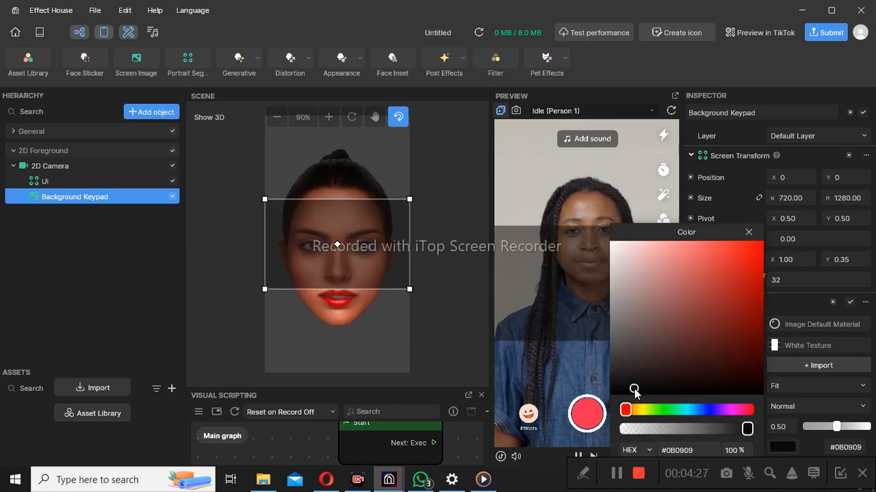
pyautogui.click(651, 388)
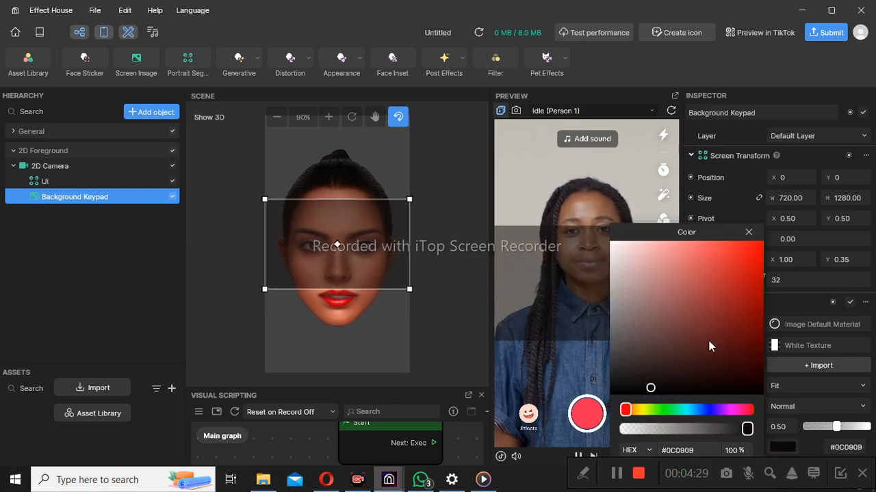
pyautogui.click(748, 232)
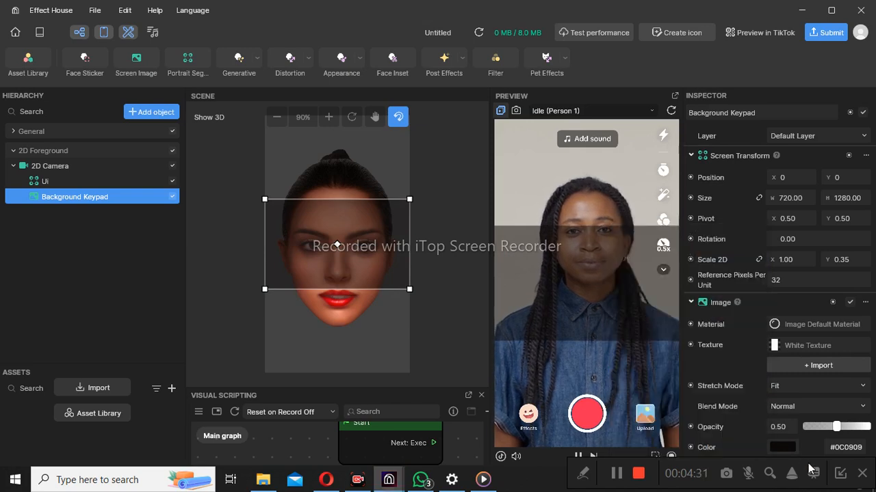
# Step: Raise the Background Keypad's opacity to 0.70 and move the panel down to a Y position of about -268
pyautogui.click(844, 428)
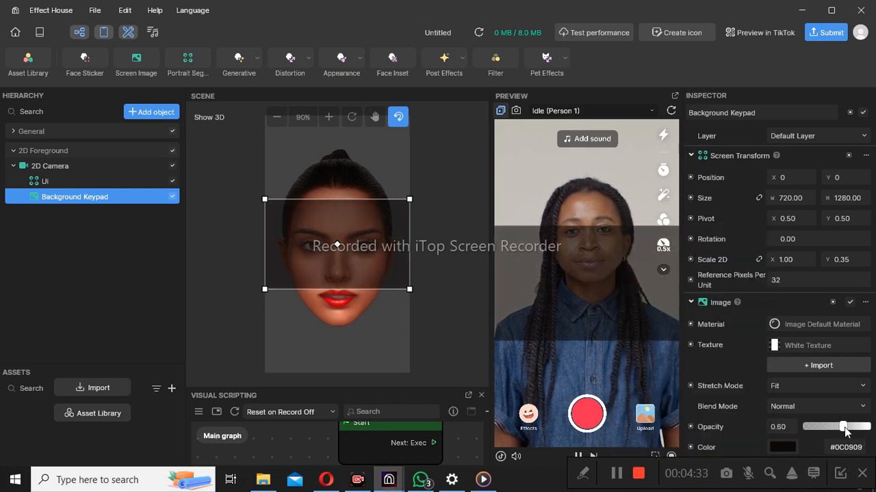
pyautogui.click(852, 429)
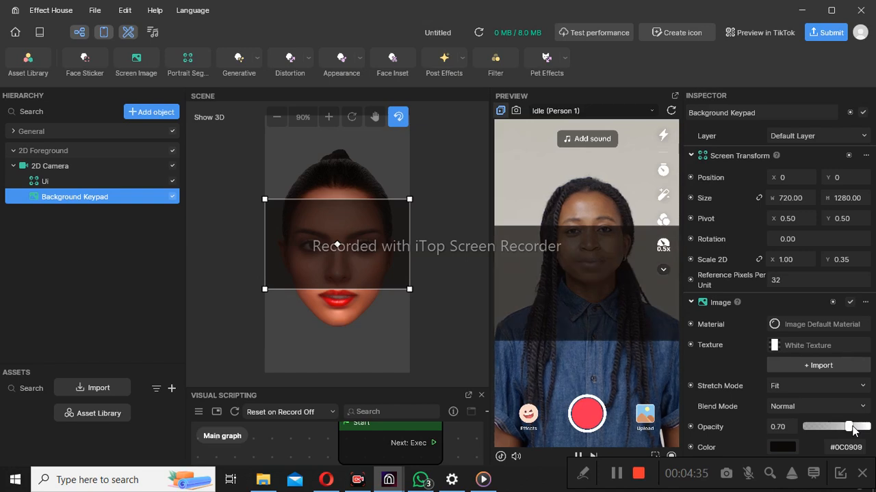
pyautogui.moveTo(350, 244); pyautogui.dragTo(349, 303)
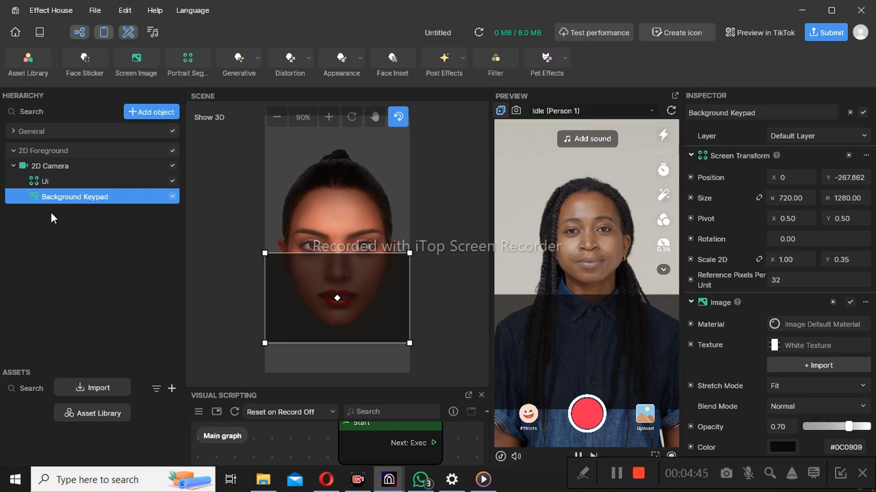
# Step: Nest the Background Keypad under the Ui object in the hierarchy
pyautogui.click(43, 183)
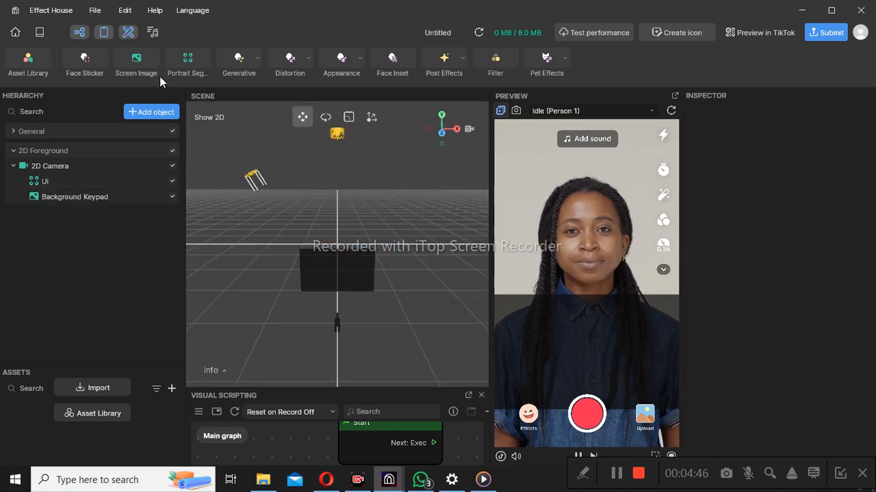
pyautogui.click(76, 197)
pyautogui.moveTo(74, 195); pyautogui.dragTo(52, 188)
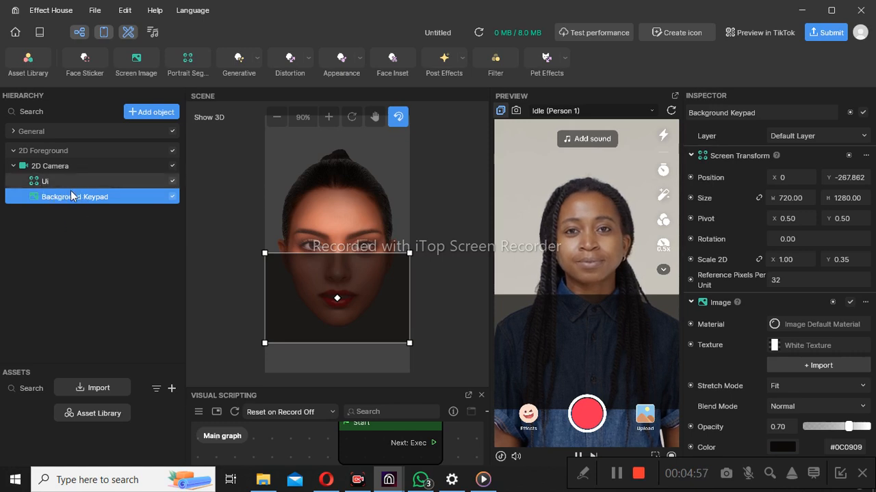
pyautogui.moveTo(110, 196); pyautogui.dragTo(39, 182)
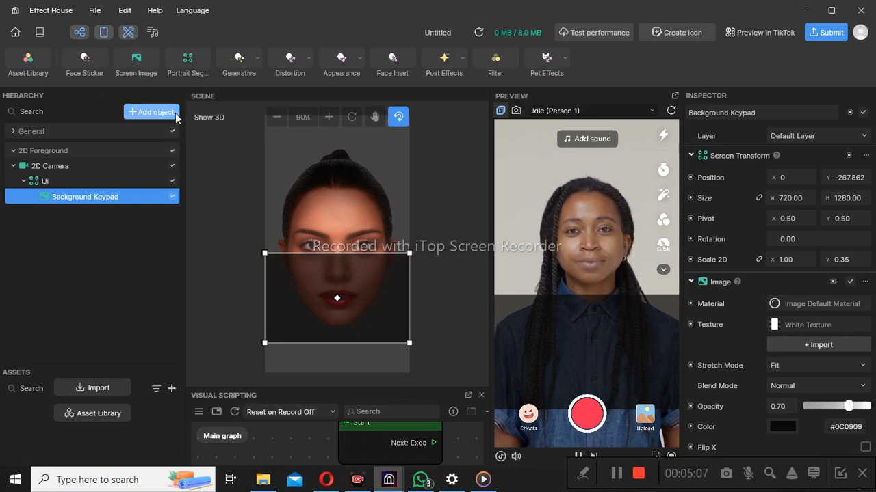
# Step: Add a 2D Scene Object under the 2D Camera
pyautogui.click(156, 112)
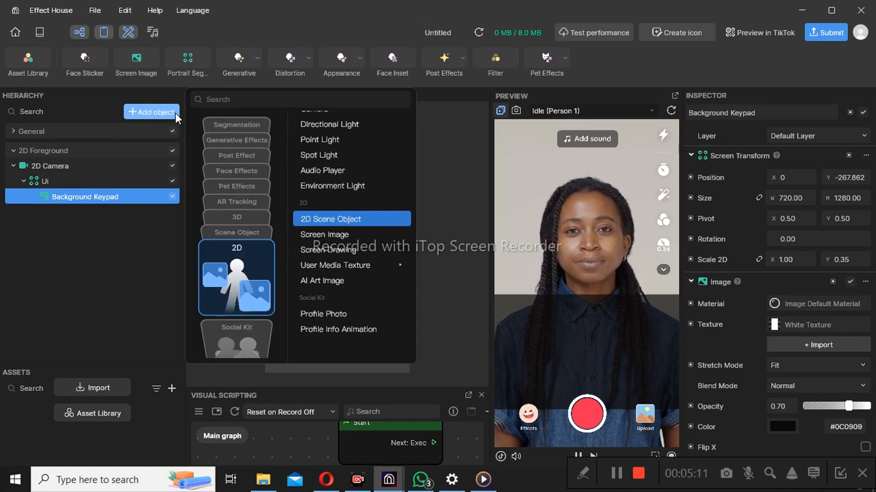
pyautogui.scroll(2, 328, 224)
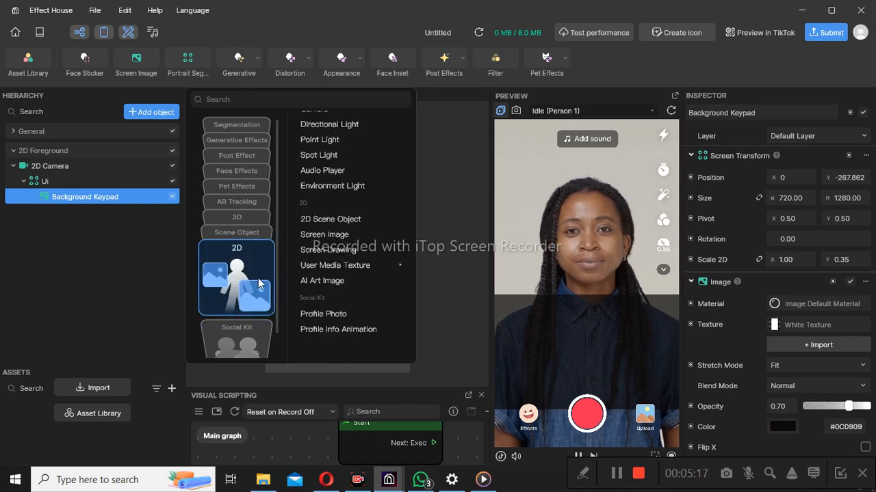
pyautogui.click(334, 219)
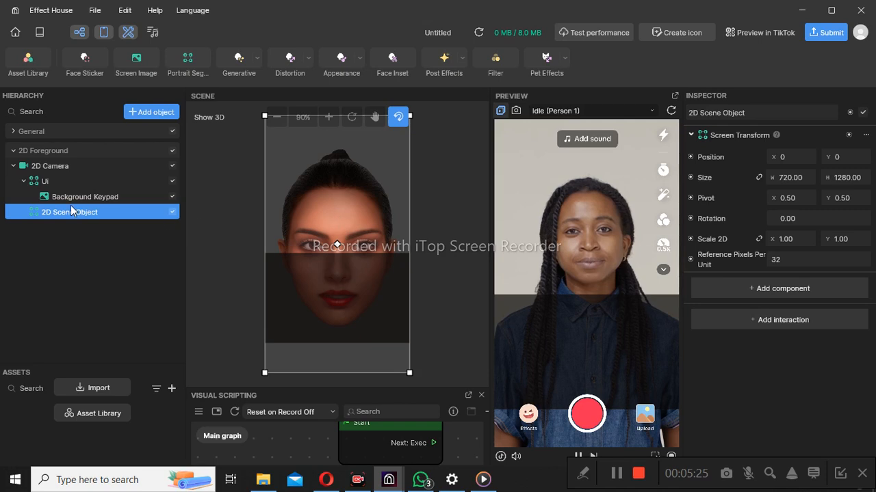
# Step: Add two Screen Images under the 2D Camera and delete the second one
pyautogui.click(139, 61)
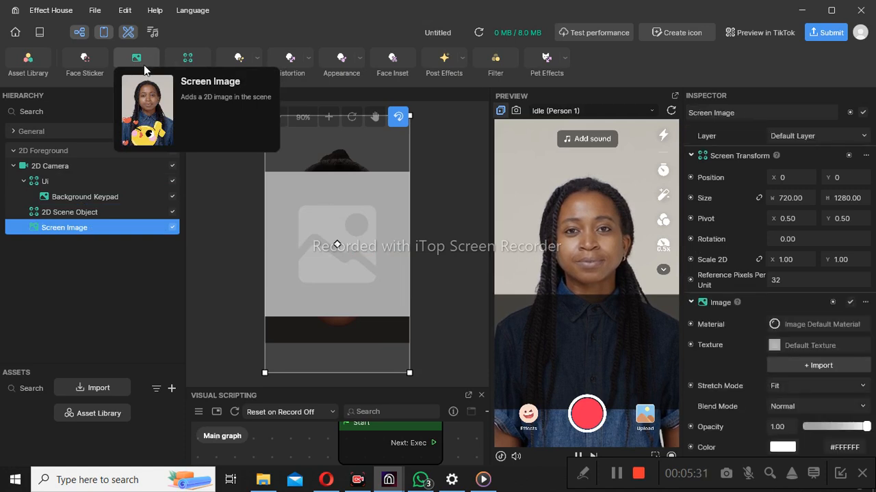
pyautogui.click(142, 58)
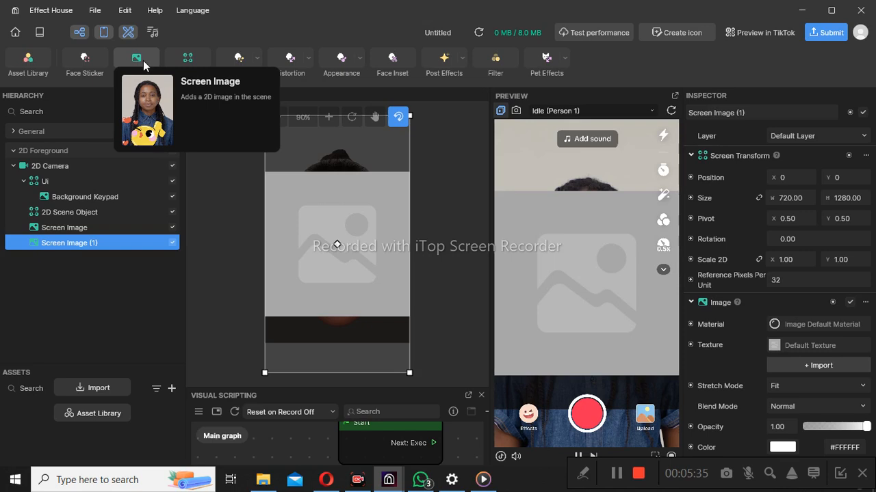
pyautogui.click(78, 228)
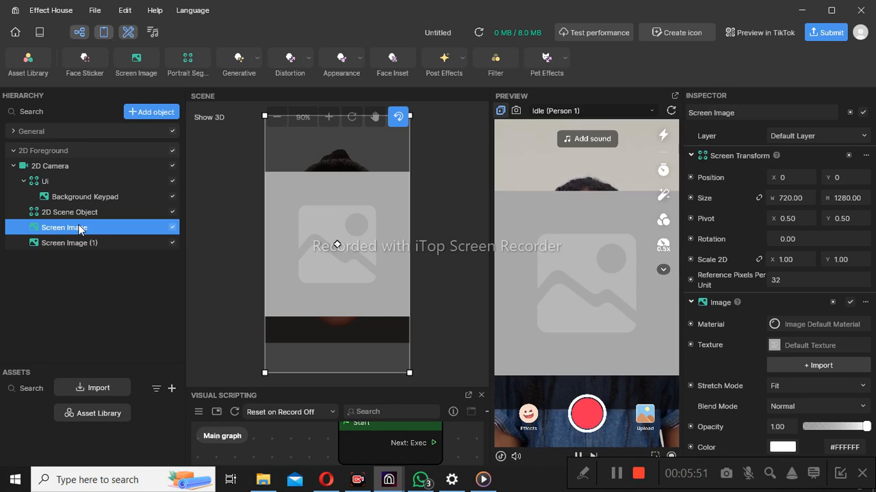
pyautogui.click(108, 244)
pyautogui.press('Delete')
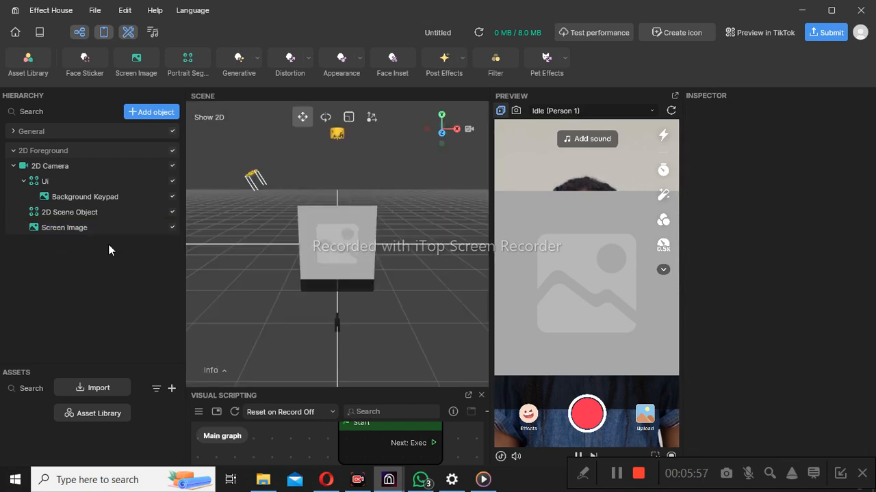
# Step: Rename the Screen Image as KeyPad
pyautogui.click(80, 227)
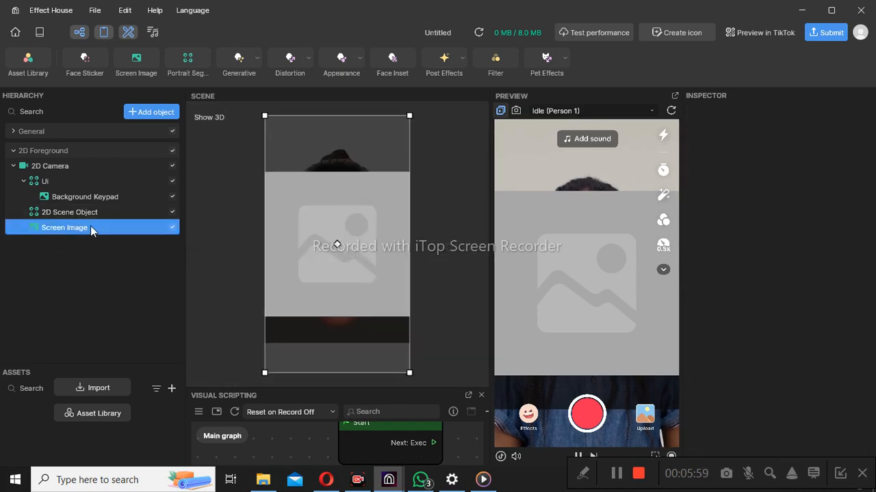
pyautogui.rightClick(90, 226)
pyautogui.press('Escape')
pyautogui.rightClick(93, 228)
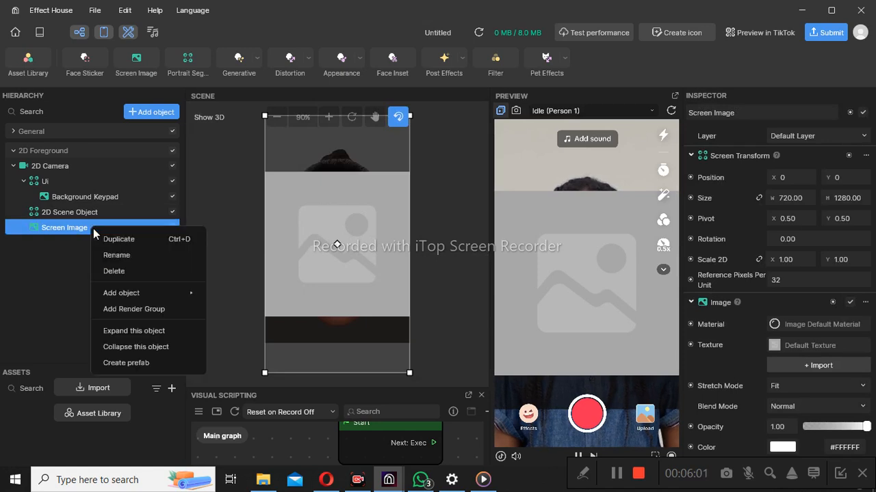
pyautogui.click(111, 251)
pyautogui.write('Key')
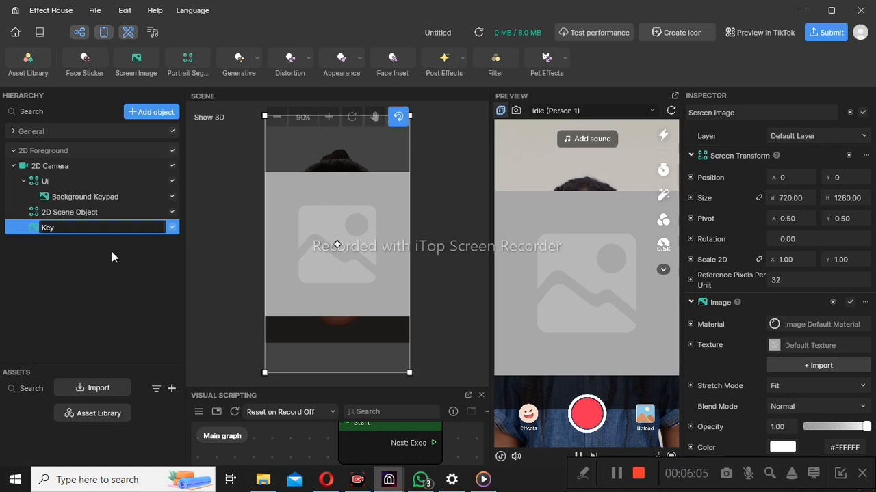
pyautogui.write('Pad')
pyautogui.click(111, 251)
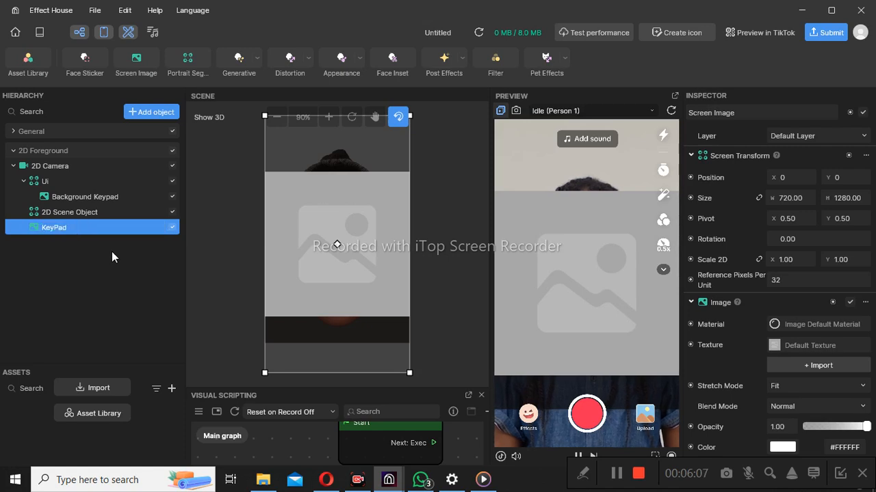
# Step: Rename the 2D Scene Object as Keypad Num and clear the selection
pyautogui.rightClick(98, 215)
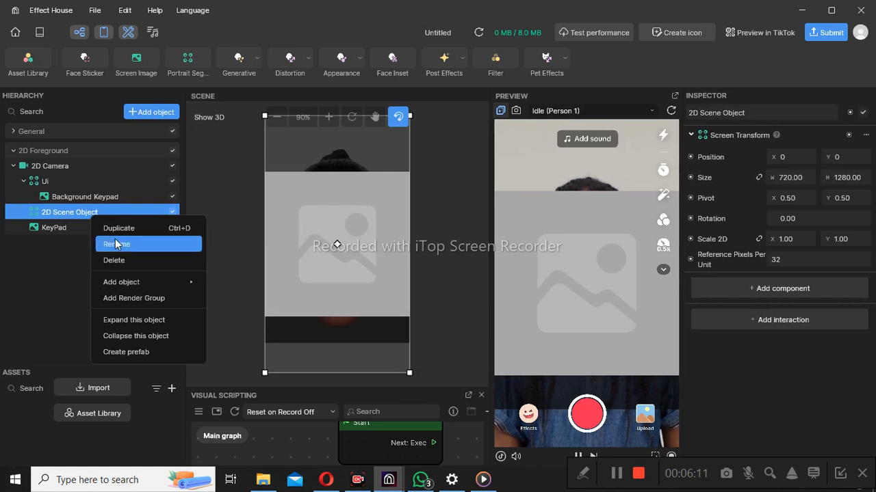
pyautogui.click(115, 239)
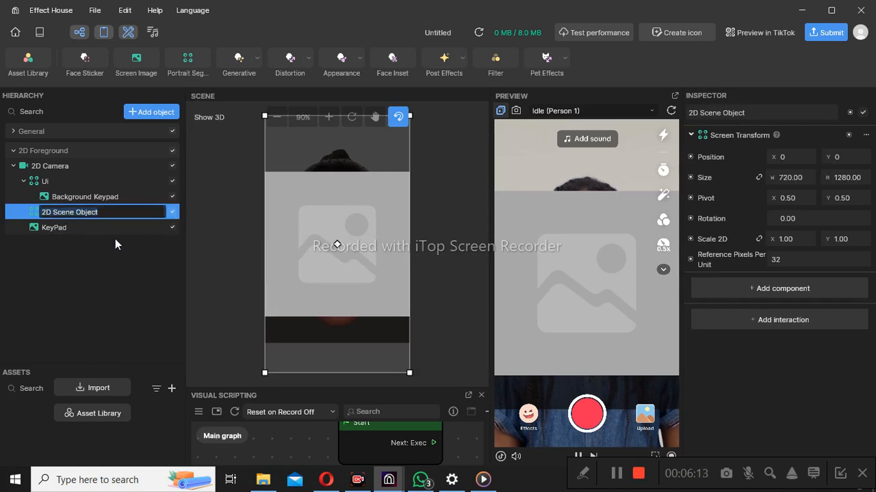
pyautogui.write('Keypad Num')
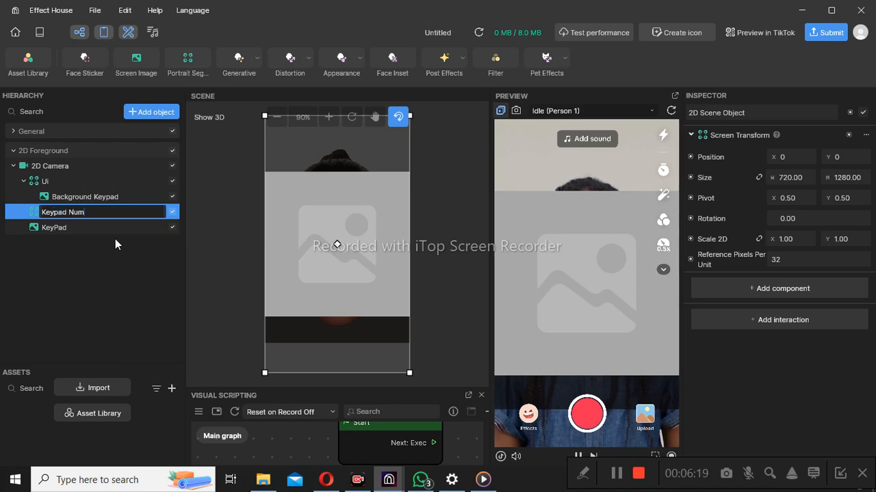
pyautogui.press('Return')
pyautogui.click(205, 117)
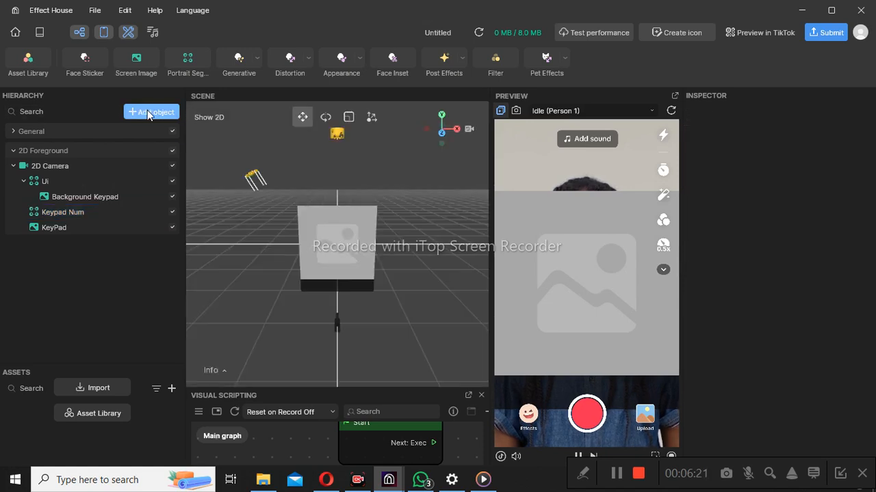
# Step: Add a 3D Text object to the project
pyautogui.click(147, 113)
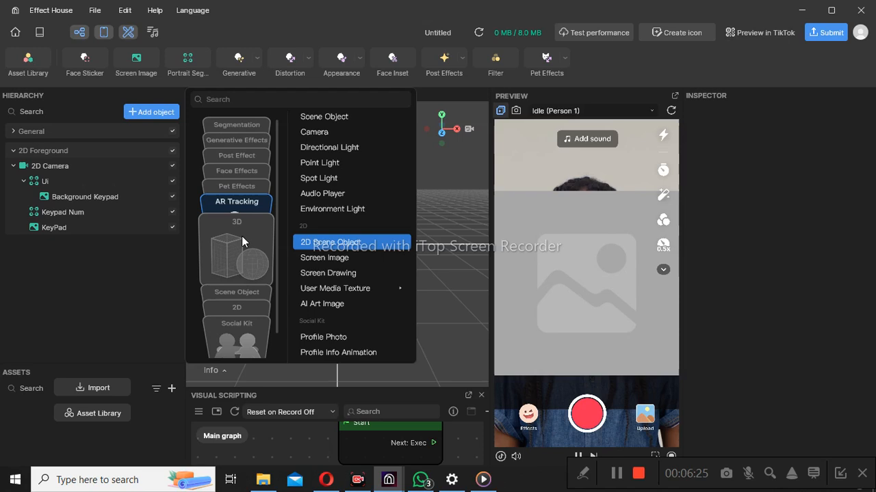
pyautogui.click(241, 284)
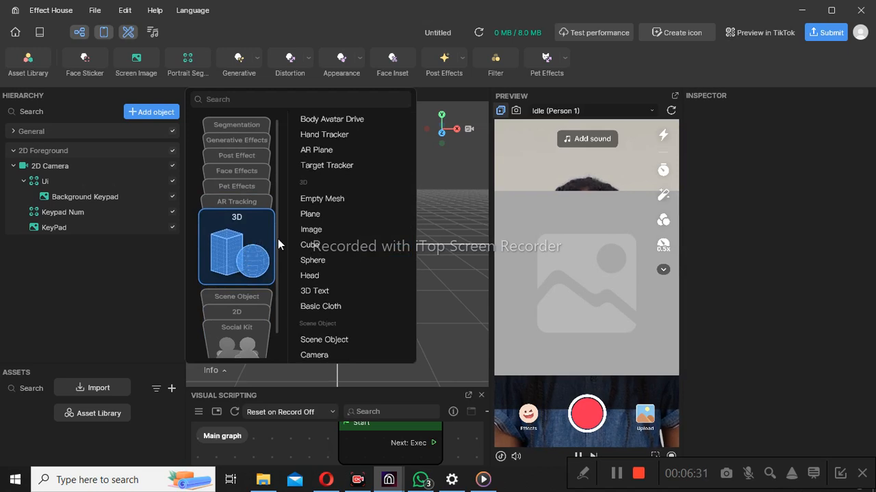
pyautogui.click(312, 293)
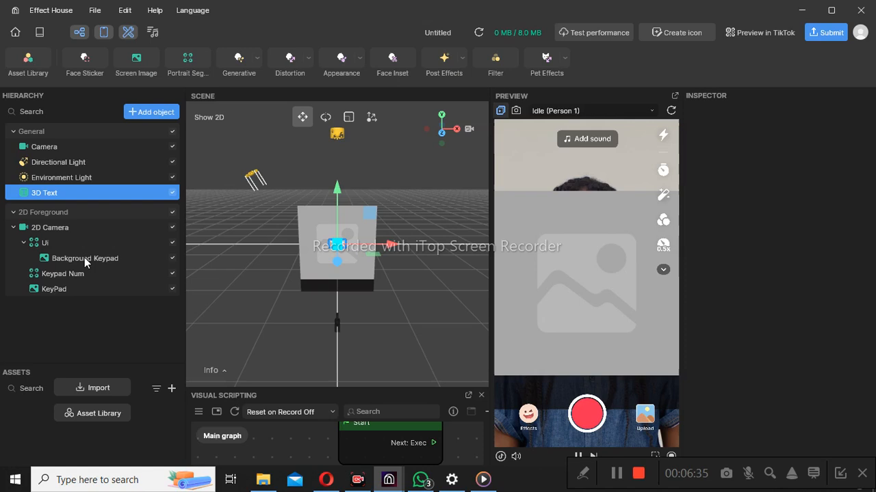
# Step: Move the 3D Text from the General group into the 2D Camera, between Keypad Num and KeyPad
pyautogui.click(57, 196)
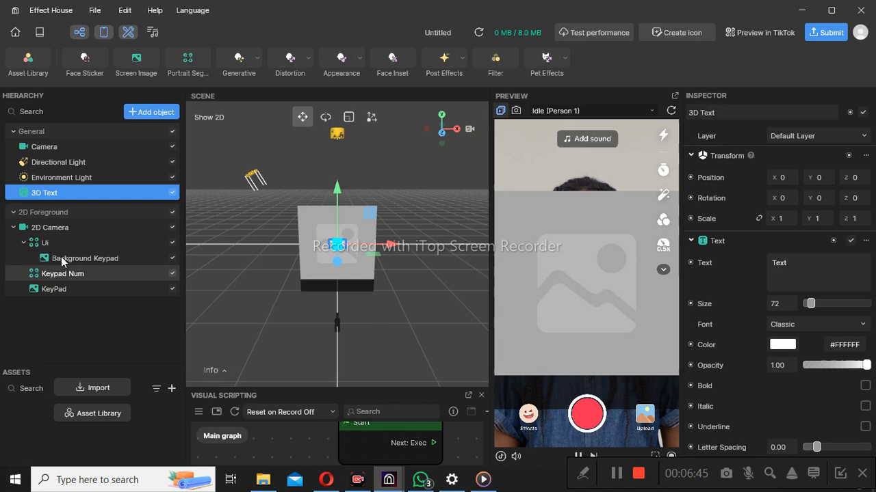
pyautogui.doubleClick(50, 198)
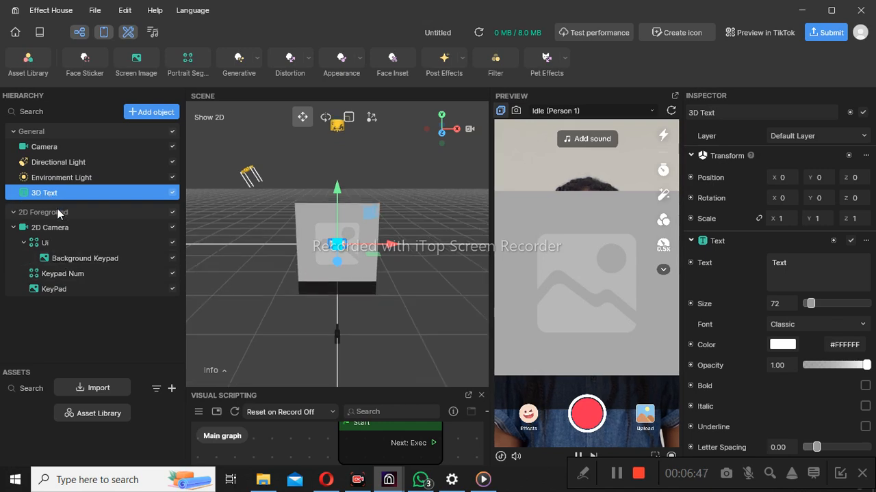
pyautogui.doubleClick(53, 194)
pyautogui.moveTo(73, 242); pyautogui.dragTo(58, 278)
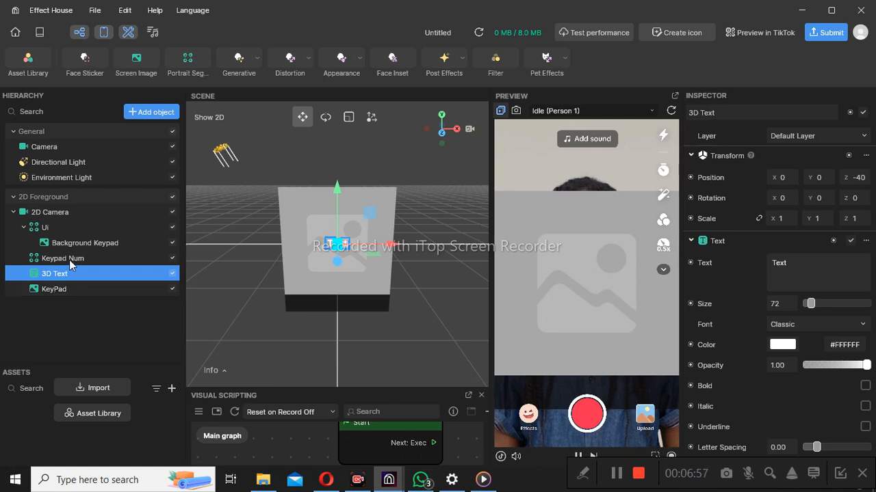
# Step: Try placing the KeyPad image above the 3D Text in the hierarchy, and restore the 3D Text above KeyPad
pyautogui.click(67, 299)
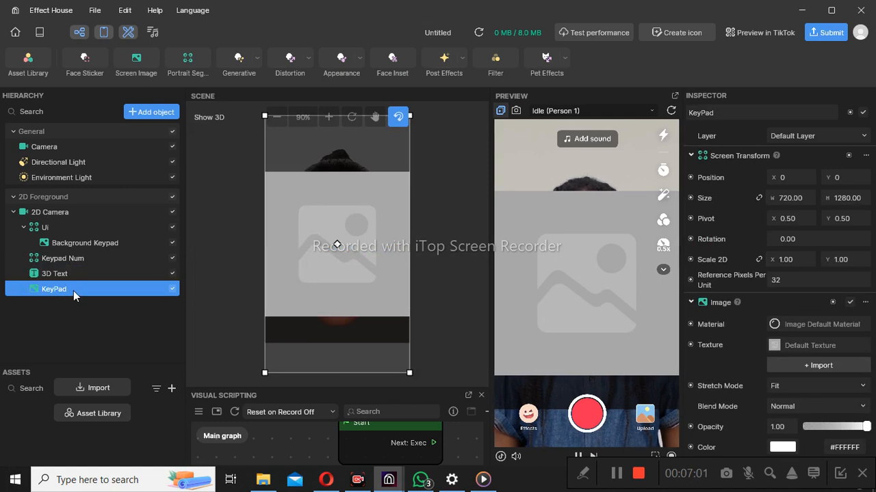
pyautogui.moveTo(73, 291); pyautogui.dragTo(65, 272)
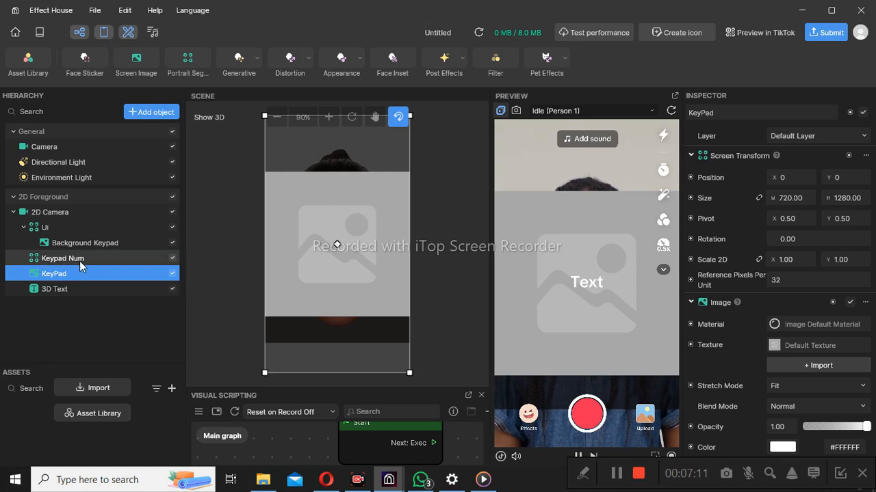
pyautogui.click(46, 263)
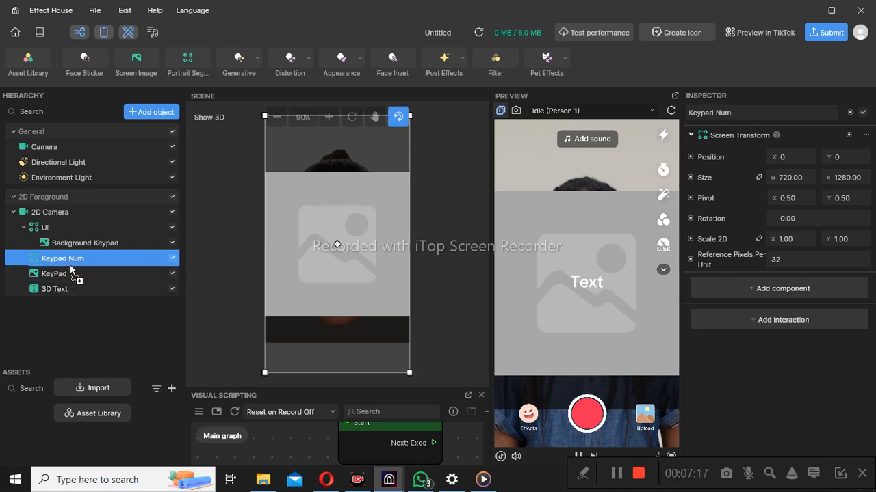
pyautogui.moveTo(69, 271); pyautogui.dragTo(70, 271)
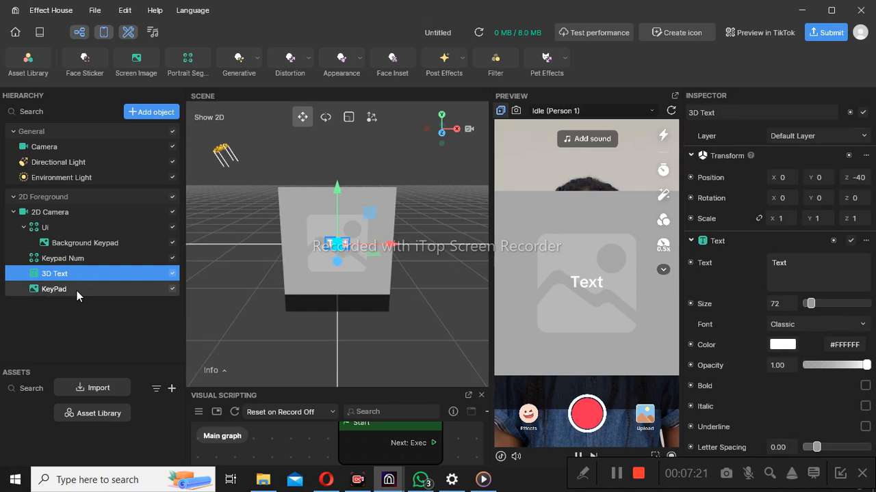
# Step: Move the KeyPad image above the 3D Text in the hierarchy and nest the 3D Text inside KeyPad
pyautogui.click(77, 290)
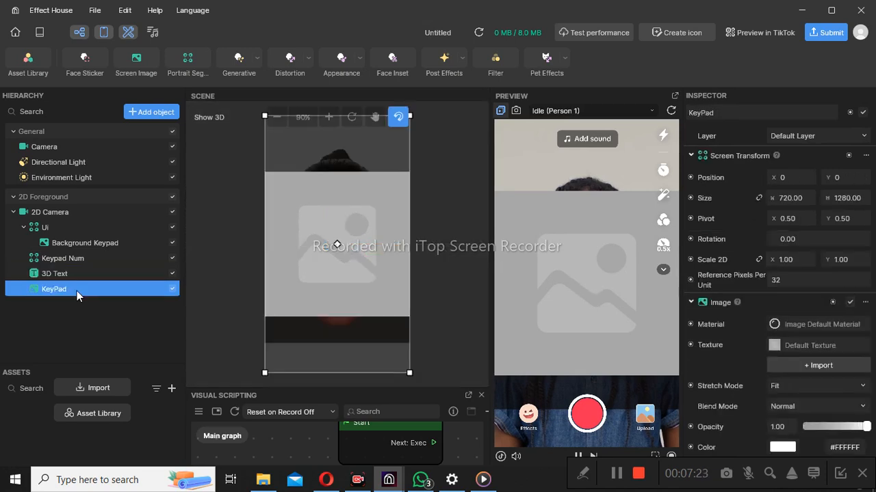
pyautogui.moveTo(78, 286)
pyautogui.mouseDown()
pyautogui.moveTo(69, 264)
pyautogui.moveTo(69, 271)
pyautogui.mouseUp()
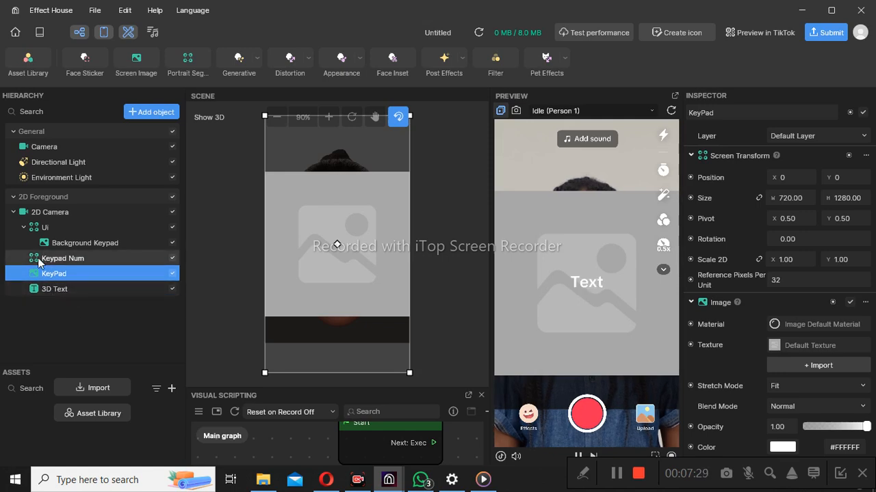
pyautogui.click(76, 290)
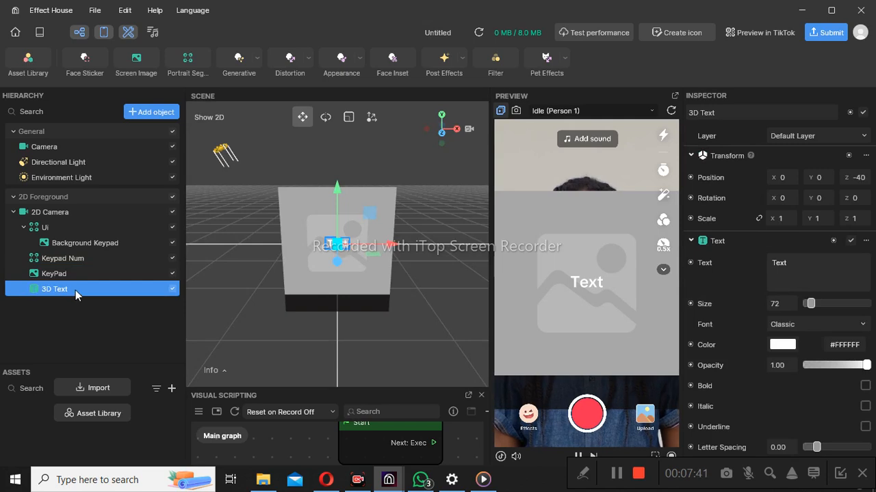
pyautogui.moveTo(65, 276); pyautogui.dragTo(66, 277)
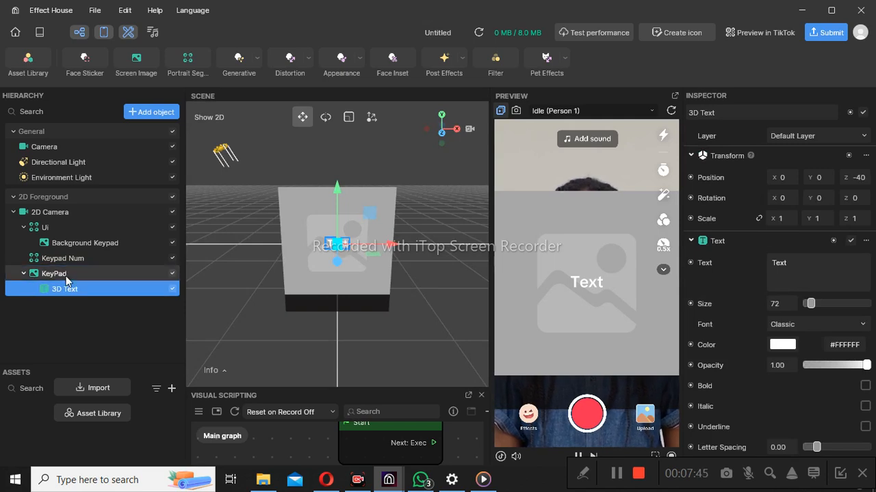
pyautogui.click(25, 274)
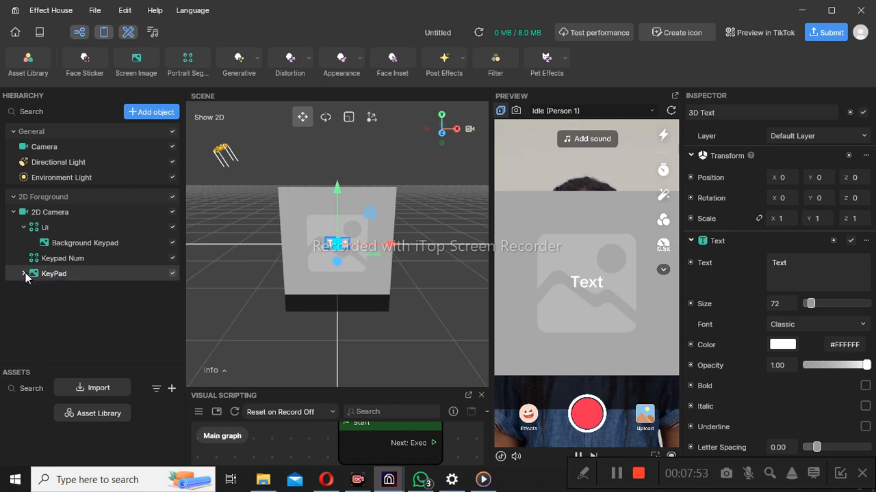
pyautogui.click(25, 274)
pyautogui.click(25, 274)
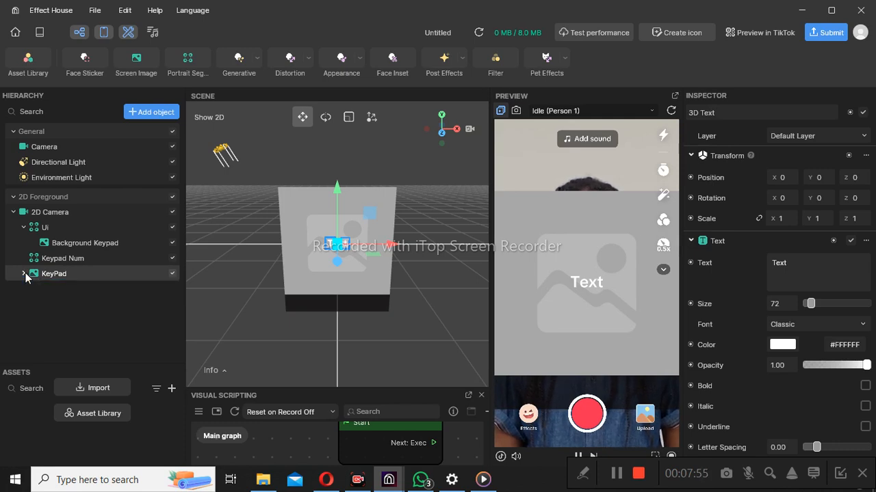
pyautogui.click(25, 274)
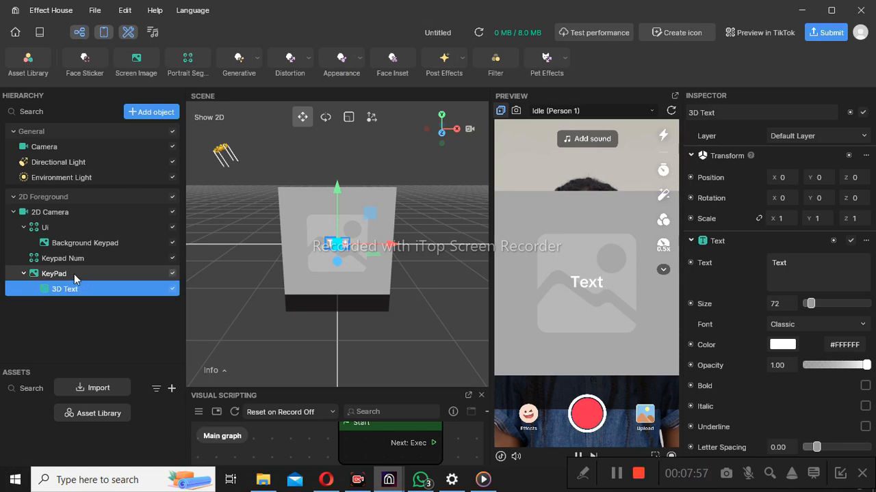
# Step: Rename the KeyPad image object as 1 and clear the selection
pyautogui.click(76, 276)
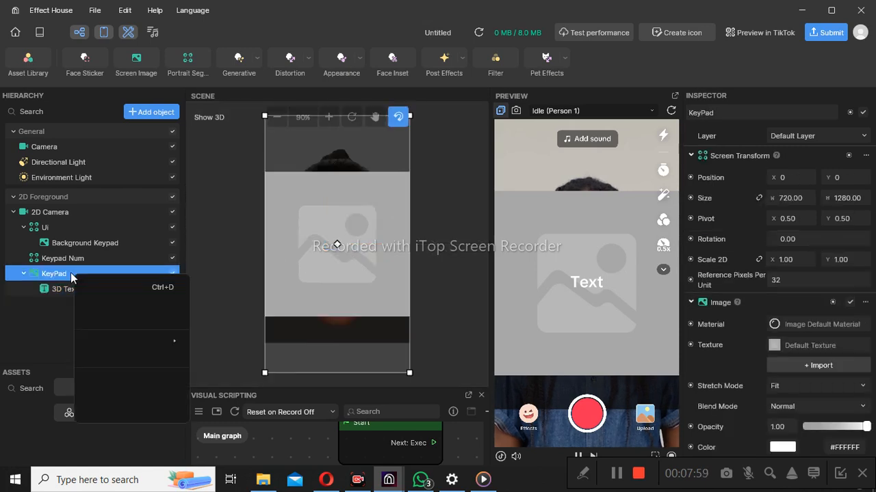
pyautogui.rightClick(68, 275)
pyautogui.click(69, 275)
pyautogui.rightClick(85, 274)
pyautogui.click(85, 274)
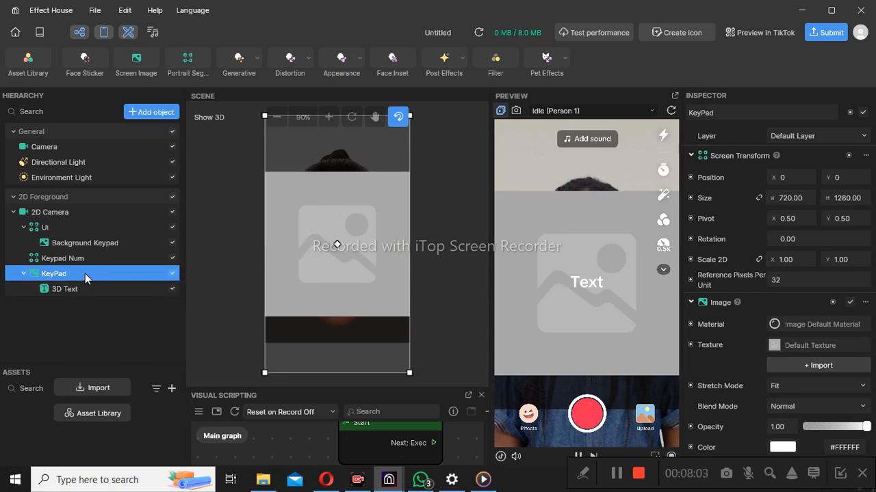
pyautogui.rightClick(85, 274)
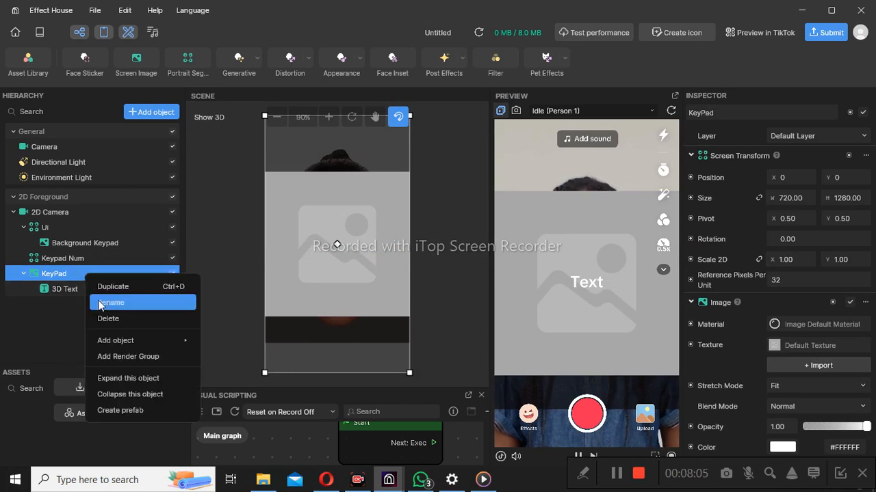
pyautogui.click(99, 306)
pyautogui.write('1')
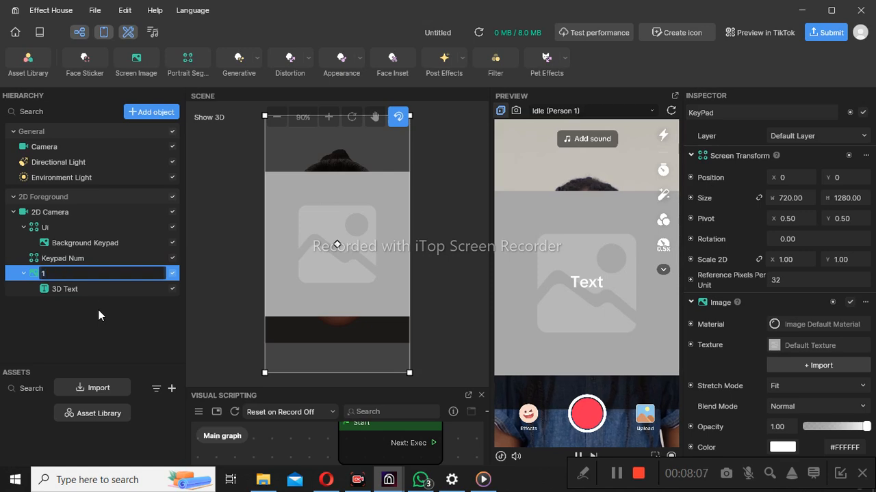
pyautogui.press('Return')
pyautogui.click(99, 316)
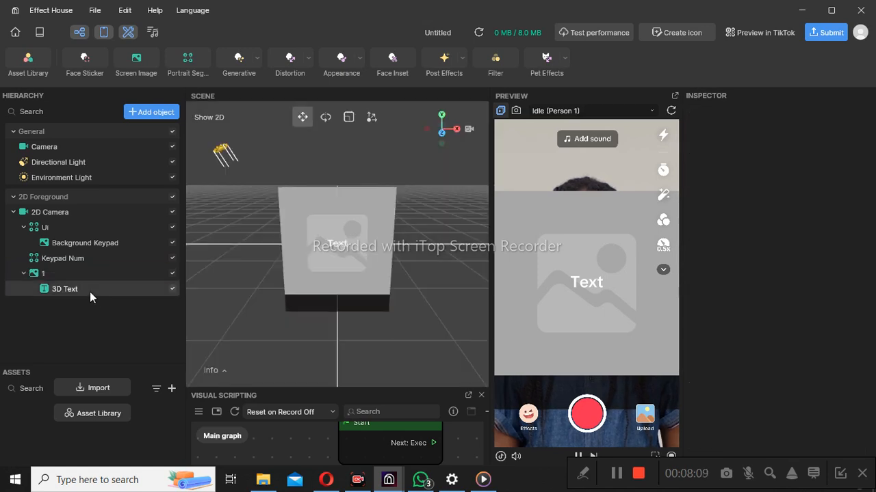
# Step: Rename the 3D Text nested under image 1 as "1 Text" and clear the selection
pyautogui.click(89, 292)
pyautogui.rightClick(90, 291)
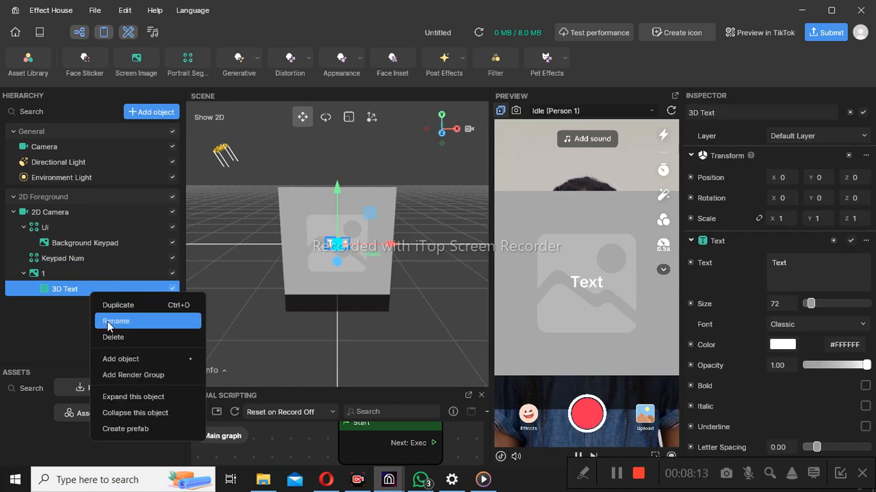
pyautogui.click(107, 322)
pyautogui.write('! Tect')
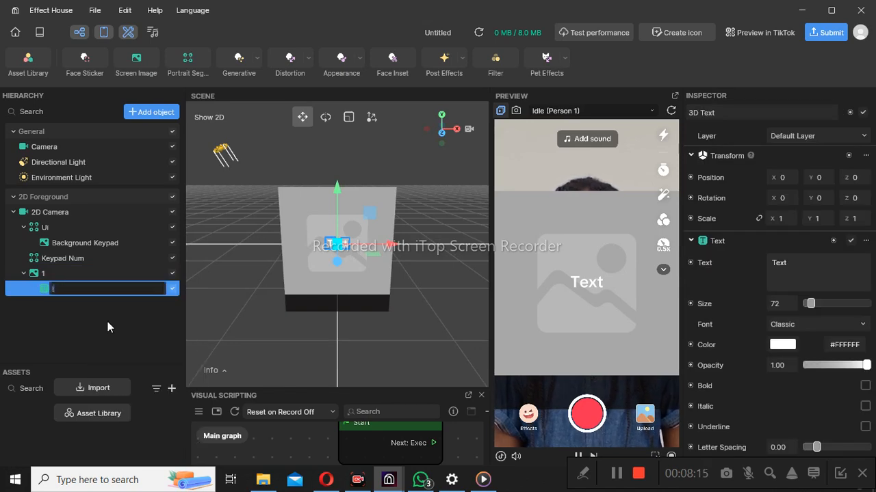
pyautogui.press('BackSpace')
pyautogui.press('BackSpace')
pyautogui.press('BackSpace')
pyautogui.press('BackSpace')
pyautogui.press('BackSpace')
pyautogui.press('BackSpace')
pyautogui.write('1 Text')
pyautogui.click(108, 321)
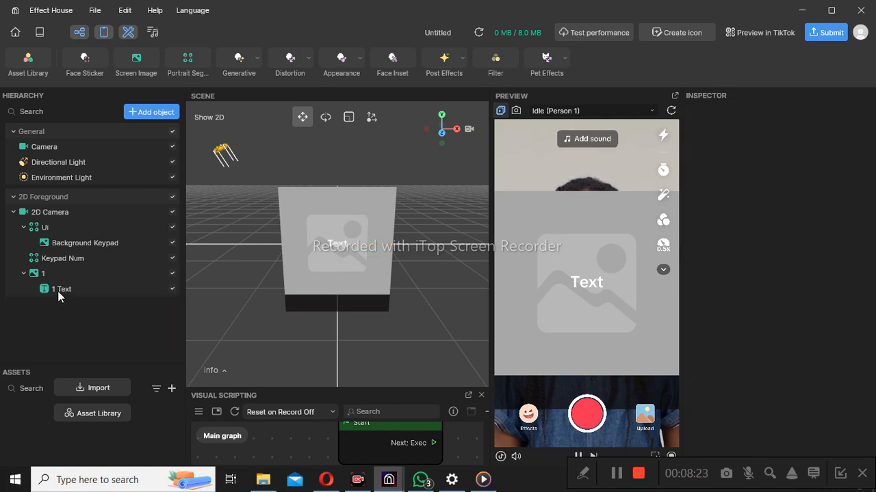
pyautogui.click(26, 274)
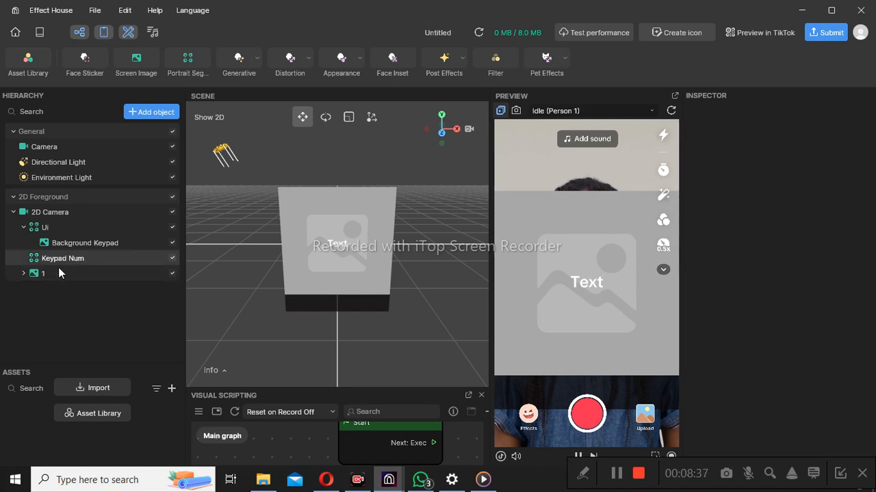
pyautogui.click(24, 273)
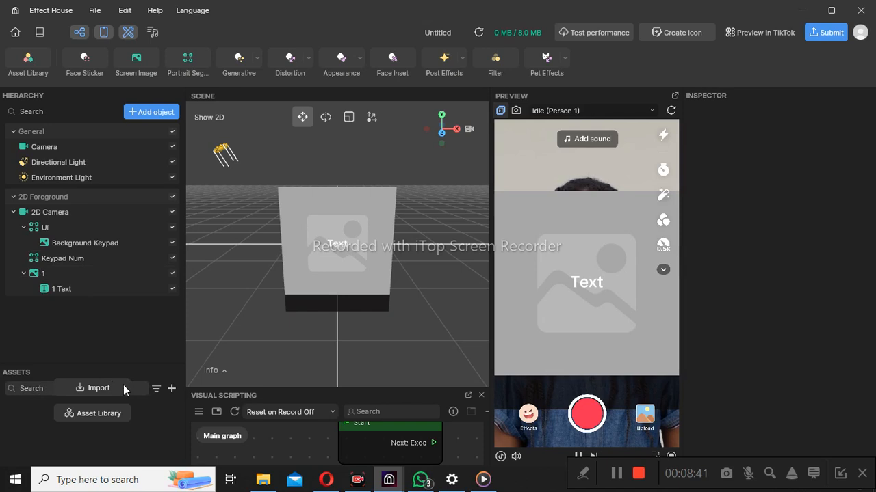
# Step: Set the texture of image 1 to the built-in White Texture and dismiss the Driver Updater pop-up
pyautogui.click(96, 273)
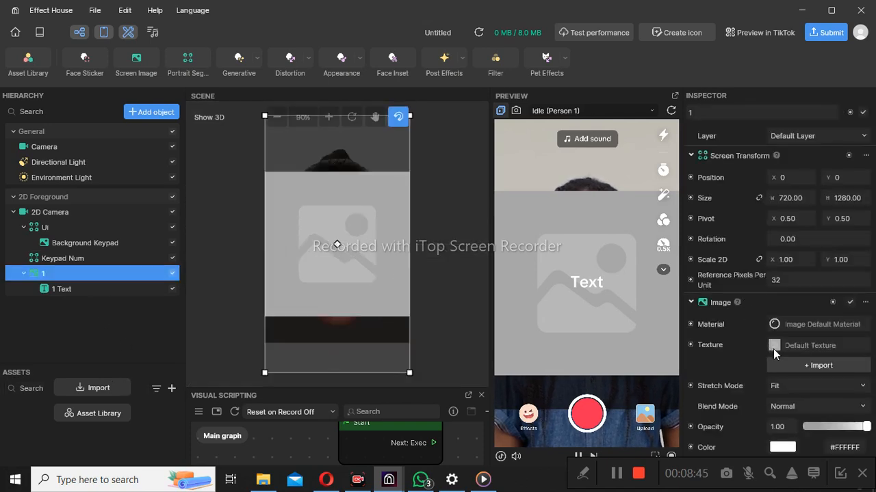
pyautogui.click(803, 345)
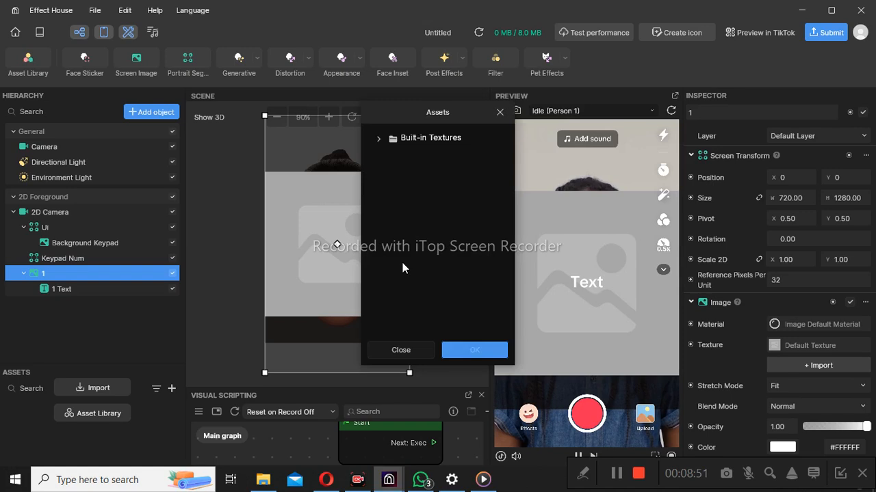
pyautogui.click(379, 141)
pyautogui.scroll(-5, 429, 294)
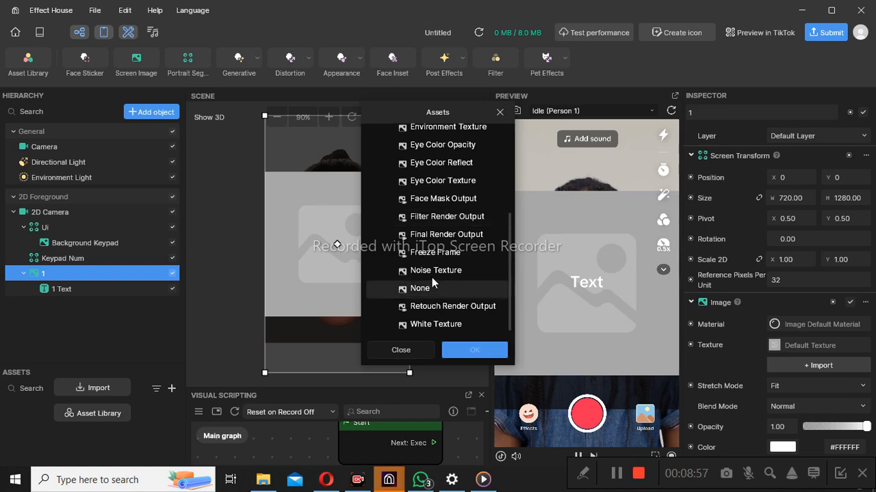
pyautogui.click(431, 324)
pyautogui.click(475, 350)
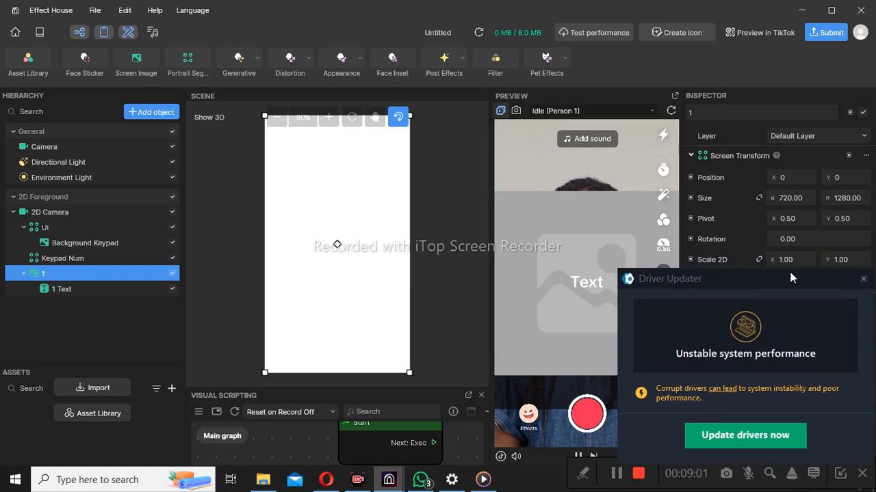
pyautogui.click(862, 278)
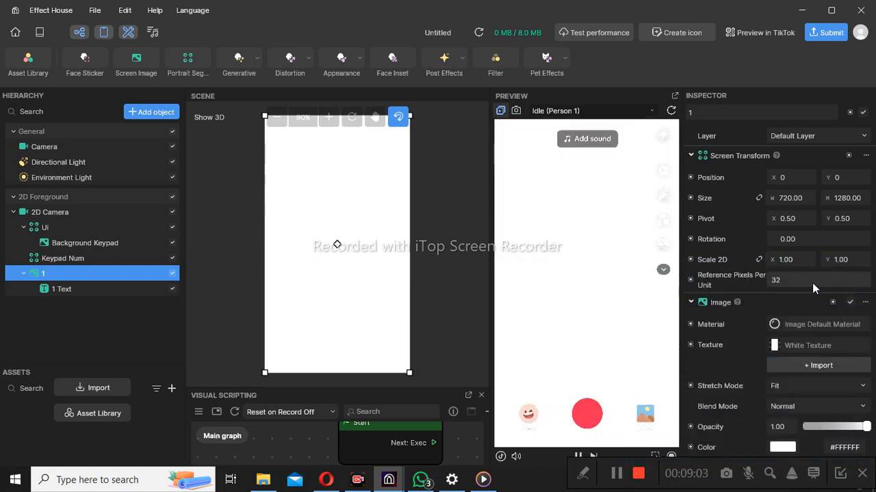
# Step: Set the 2D scale of image 1 to 0.20 on both Y and X
pyautogui.click(836, 260)
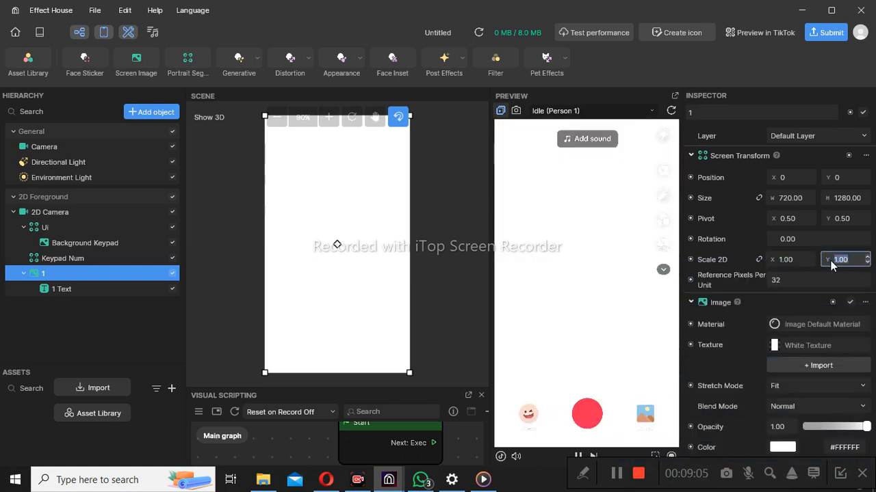
pyautogui.write('0.20')
pyautogui.click(736, 339)
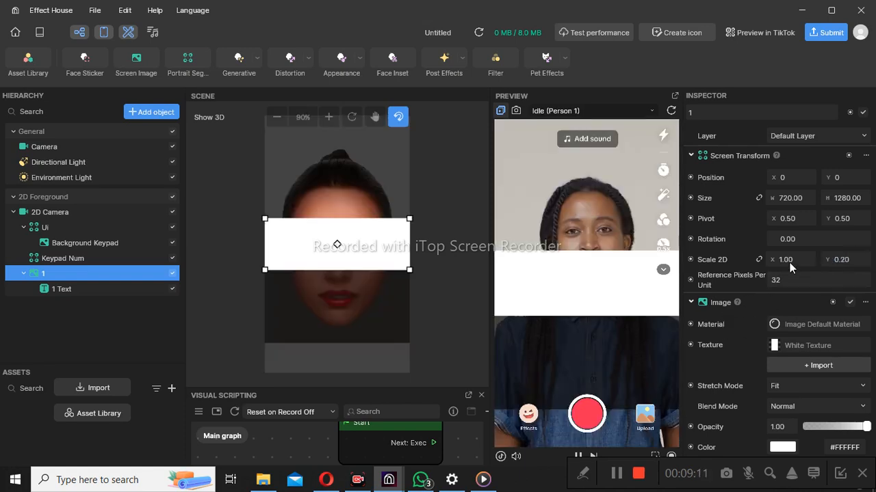
pyautogui.click(796, 260)
pyautogui.write('0')
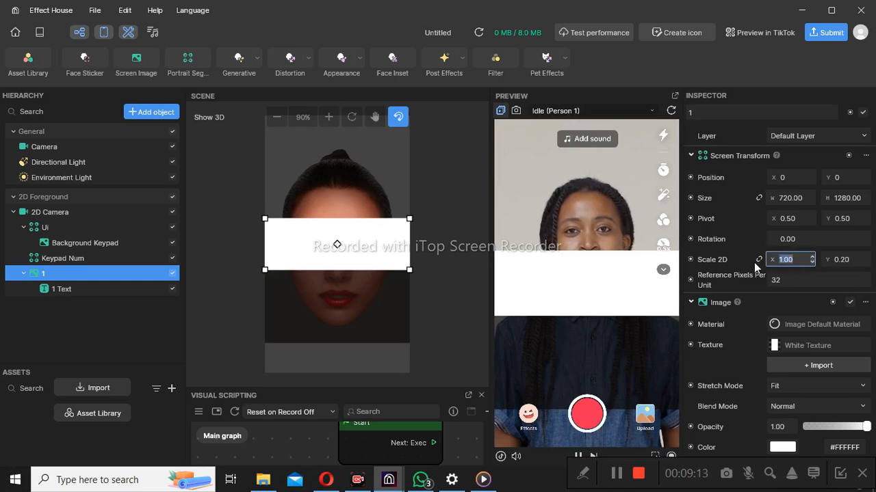
pyautogui.write('.20')
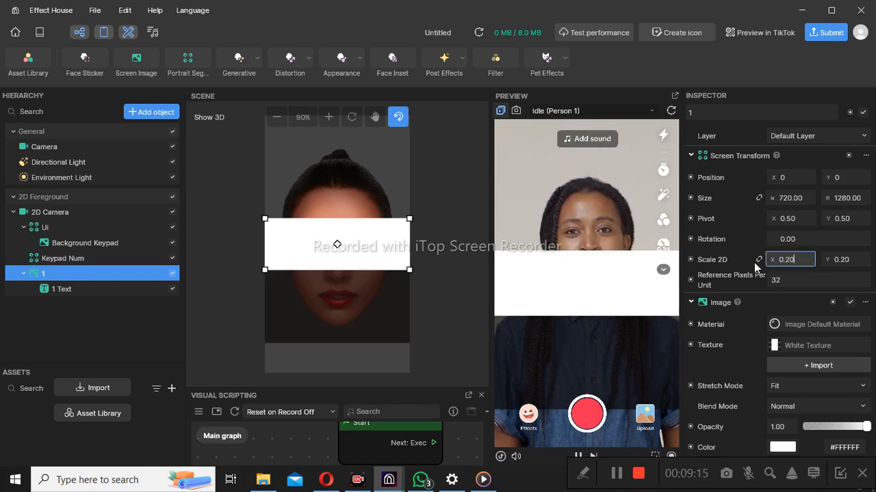
pyautogui.click(751, 353)
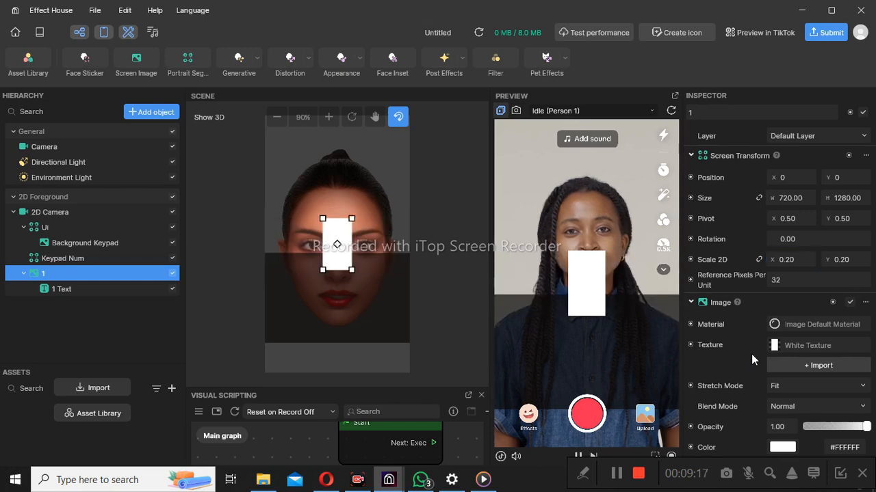
# Step: Try a Y scale of 0.5 on image 1
pyautogui.click(855, 262)
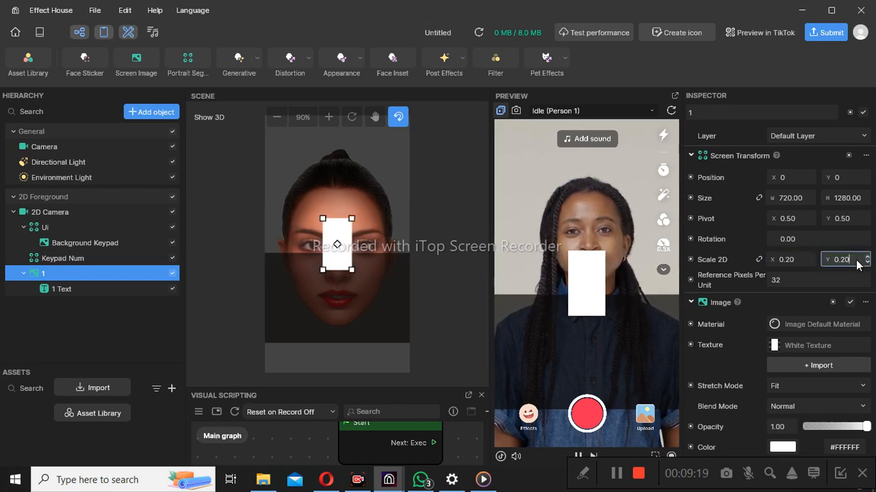
pyautogui.write('0.5')
pyautogui.click(747, 349)
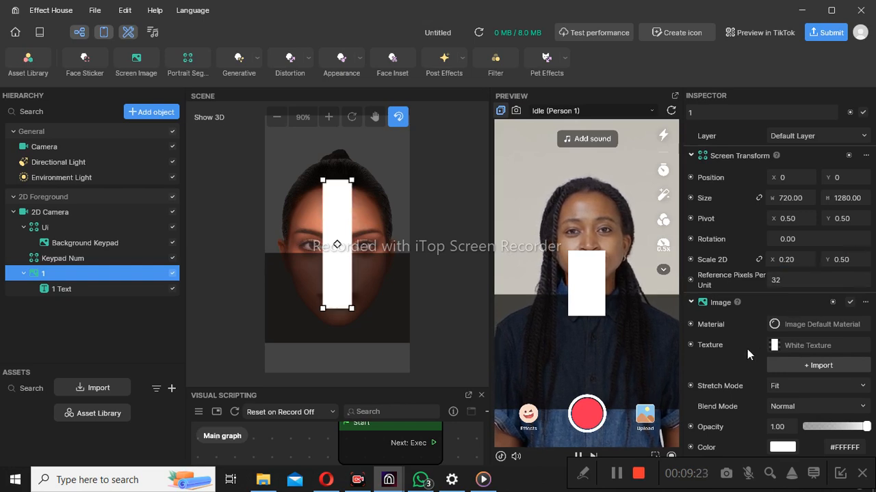
pyautogui.click(848, 260)
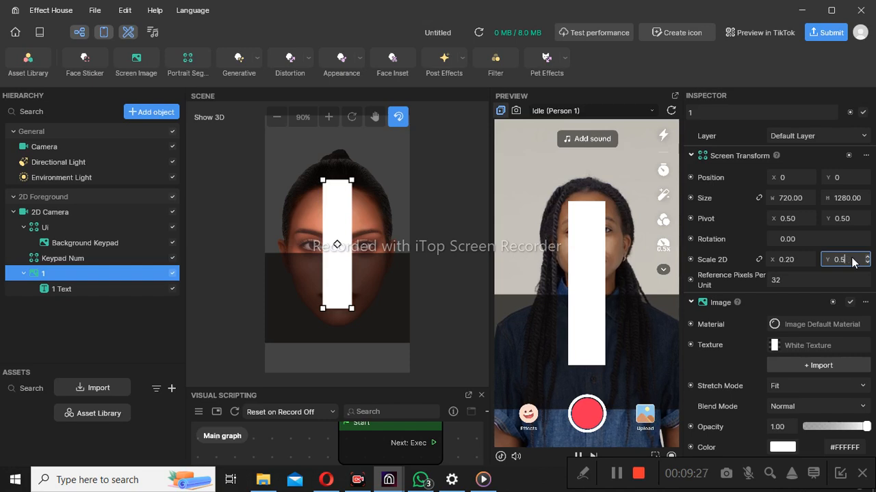
pyautogui.click(751, 349)
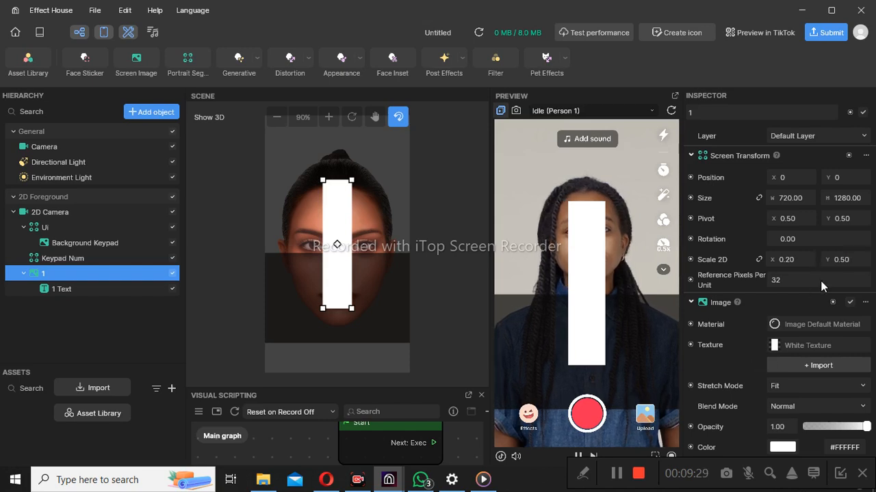
# Step: Set the Y value of image 1's 2D scale to 0.10
pyautogui.click(849, 261)
pyautogui.press('BackSpace')
pyautogui.write('12')
pyautogui.press('BackSpace')
pyautogui.write('0')
pyautogui.click(756, 337)
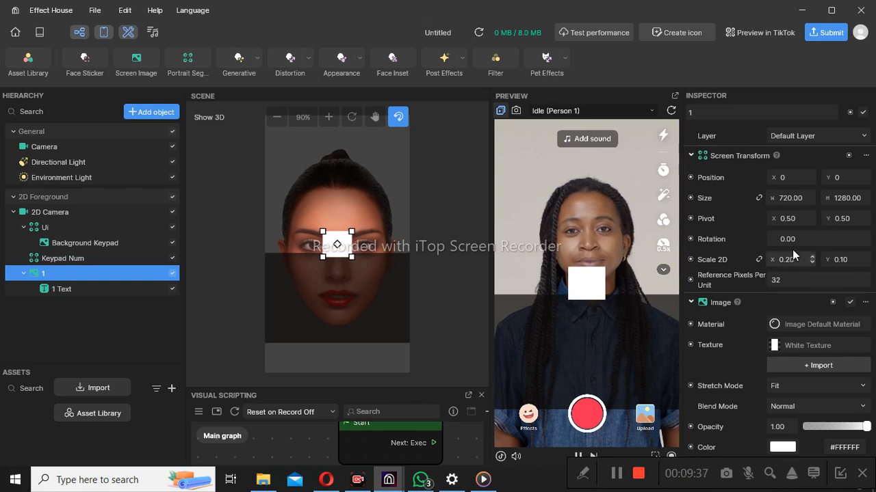
# Step: Reduce the X value of image 1's 2D scale to 0.14
pyautogui.click(812, 263)
pyautogui.click(813, 262)
pyautogui.click(812, 262)
pyautogui.click(812, 263)
pyautogui.click(813, 263)
pyautogui.click(813, 263)
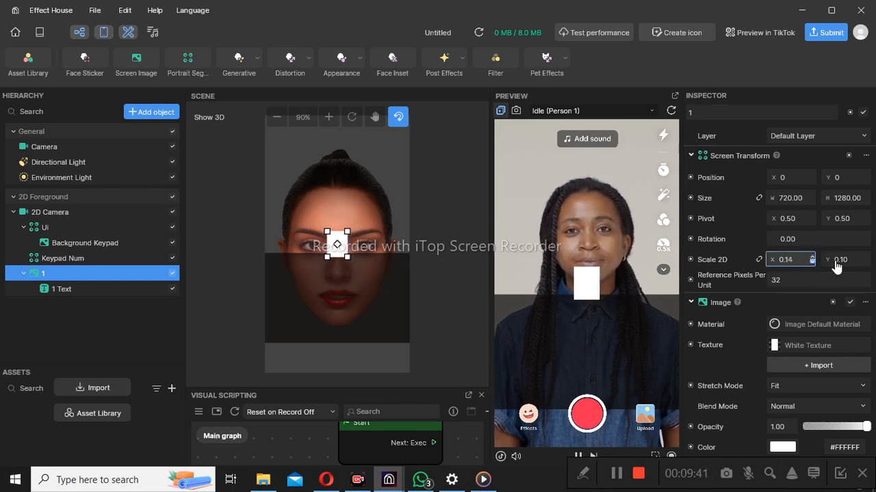
# Step: Adjust the Y value of image 1's 2D scale to 0.08 so the key is nearly square
pyautogui.click(866, 263)
pyautogui.click(866, 263)
pyautogui.click(866, 263)
pyautogui.click(867, 262)
pyautogui.click(867, 257)
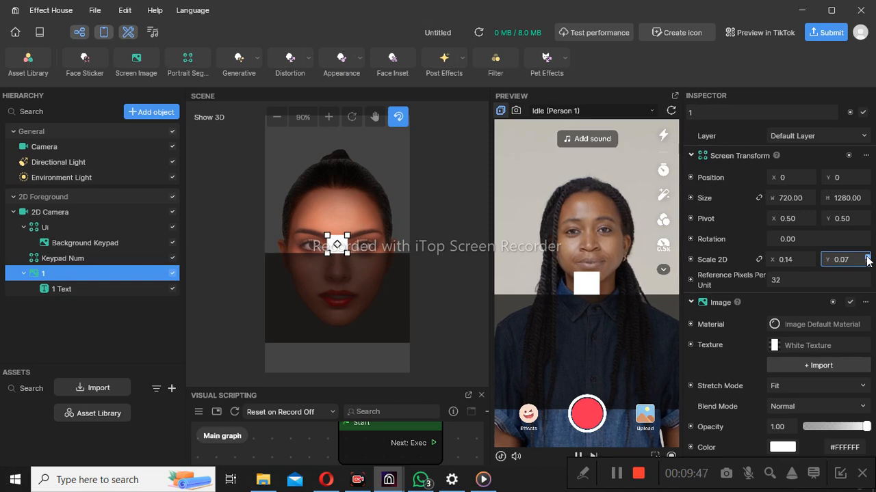
pyautogui.click(866, 257)
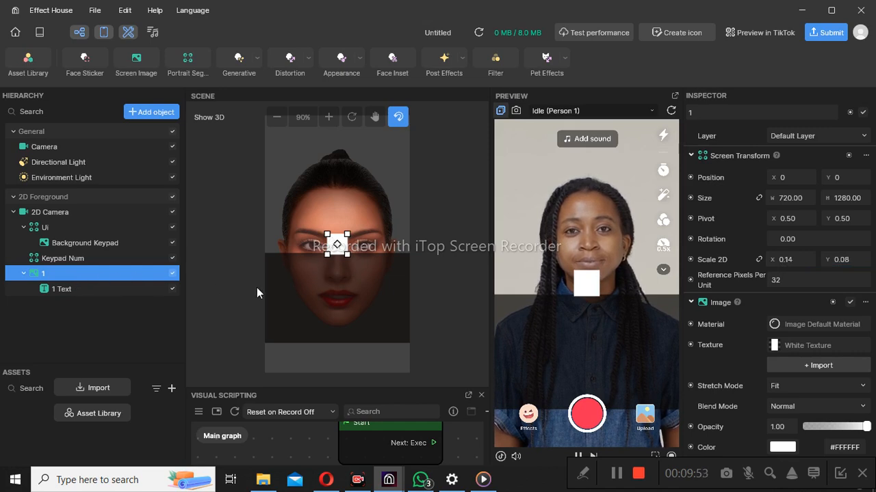
# Step: Change the colour of image 1 from white to near-black, #070606
pyautogui.click(805, 348)
pyautogui.click(424, 354)
pyautogui.click(781, 447)
pyautogui.moveTo(660, 363); pyautogui.dragTo(630, 390)
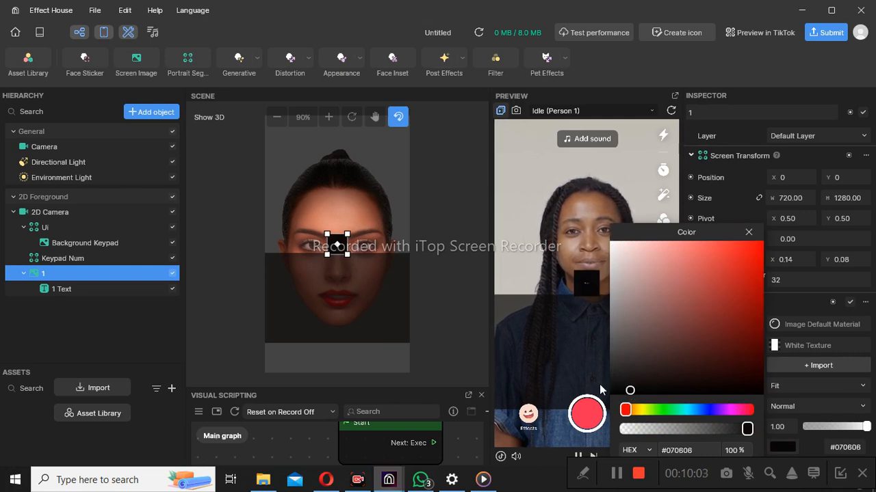
pyautogui.click(748, 233)
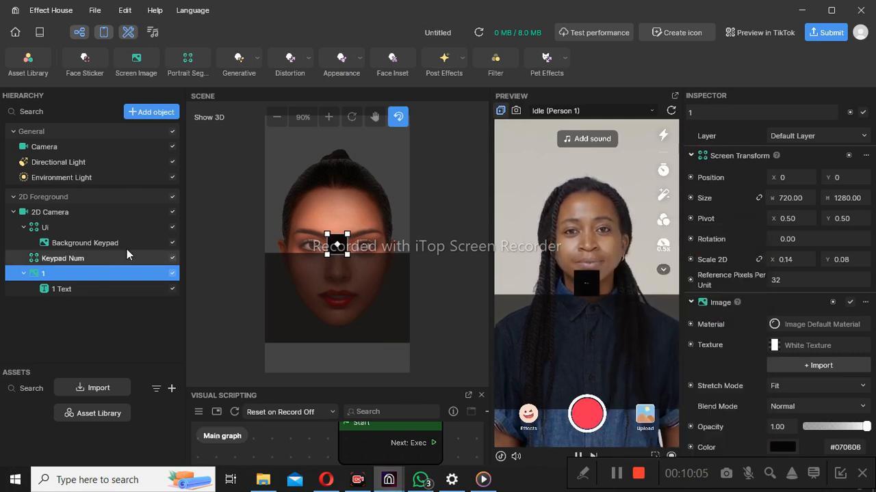
# Step: Replace the default content of the 1 Text object with the digit 1
pyautogui.click(95, 290)
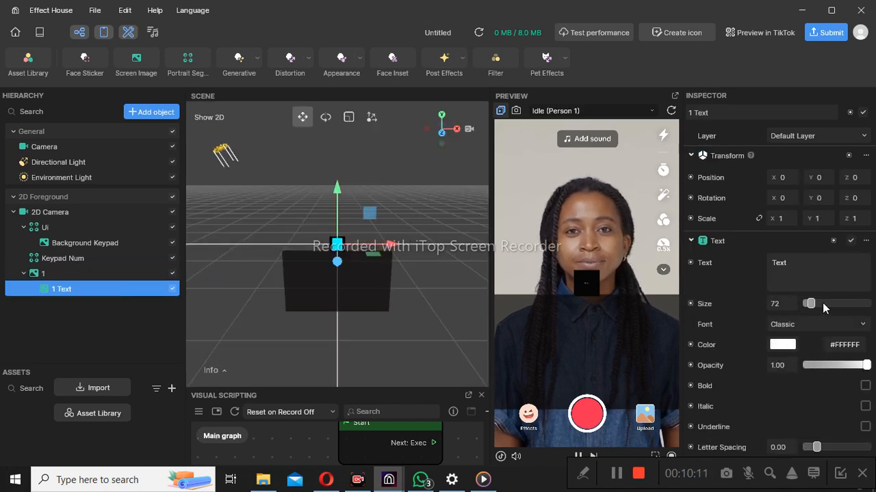
pyautogui.click(793, 260)
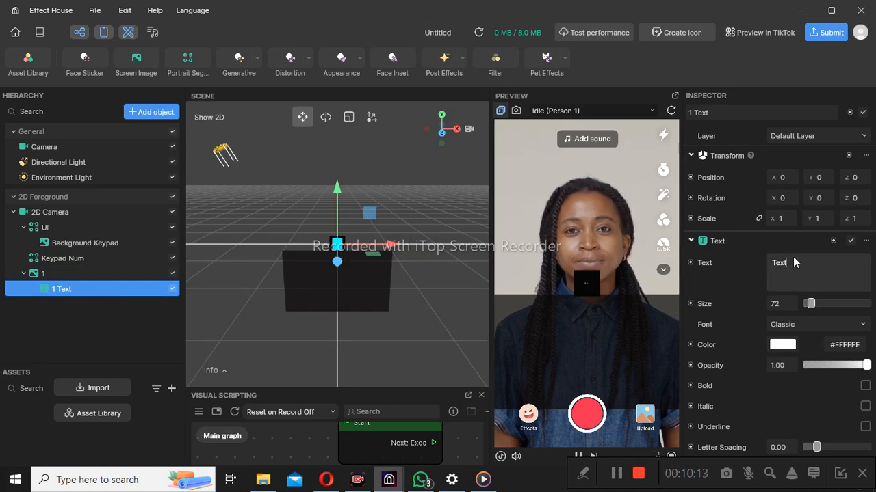
pyautogui.press('BackSpace')
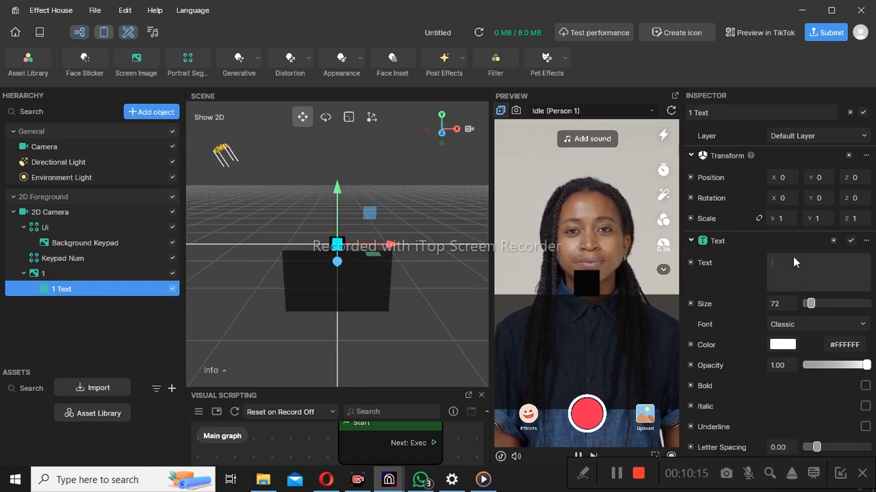
pyautogui.click(792, 260)
pyautogui.write('1')
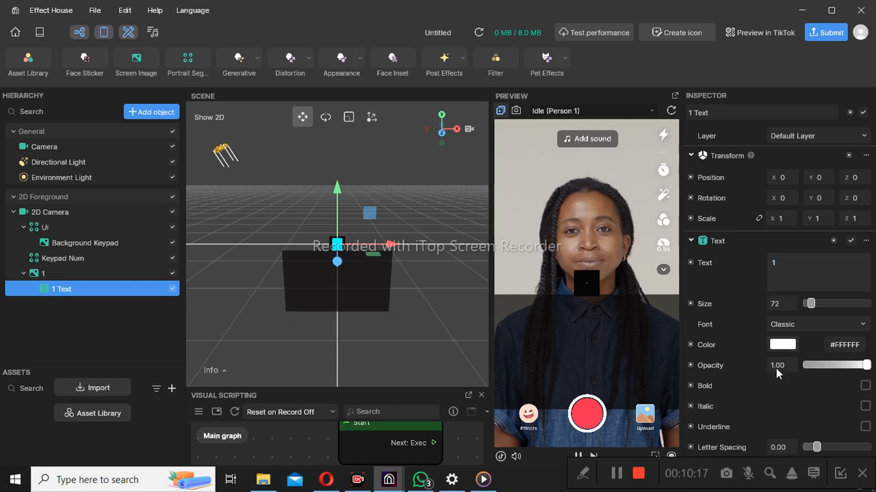
# Step: Increase the font size of 1 Text to 1000 so the digit fills more of the key
pyautogui.click(816, 304)
pyautogui.click(831, 304)
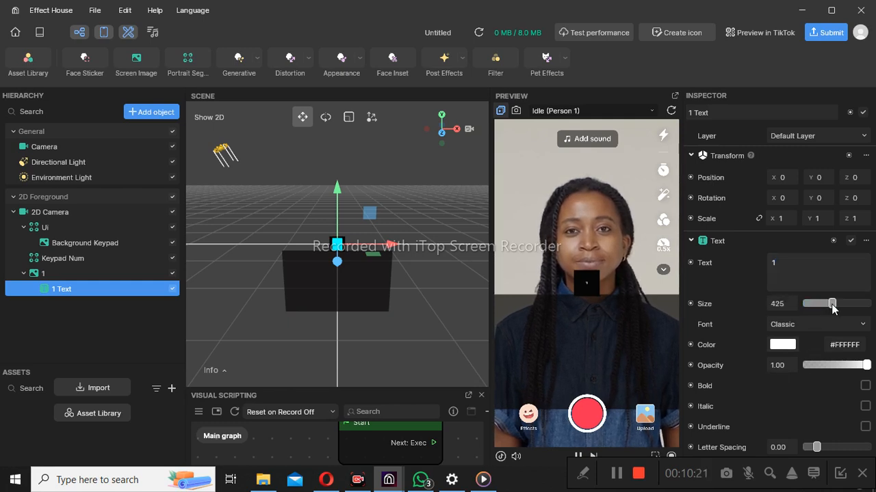
pyautogui.click(842, 303)
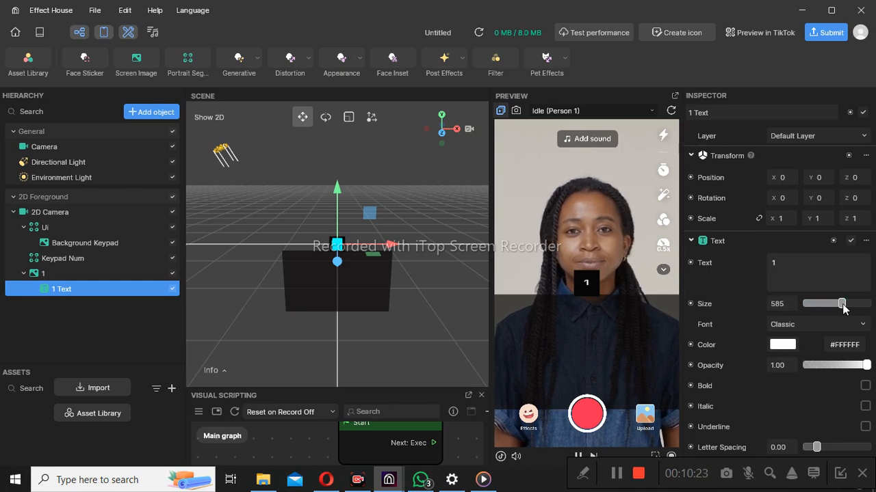
pyautogui.click(851, 304)
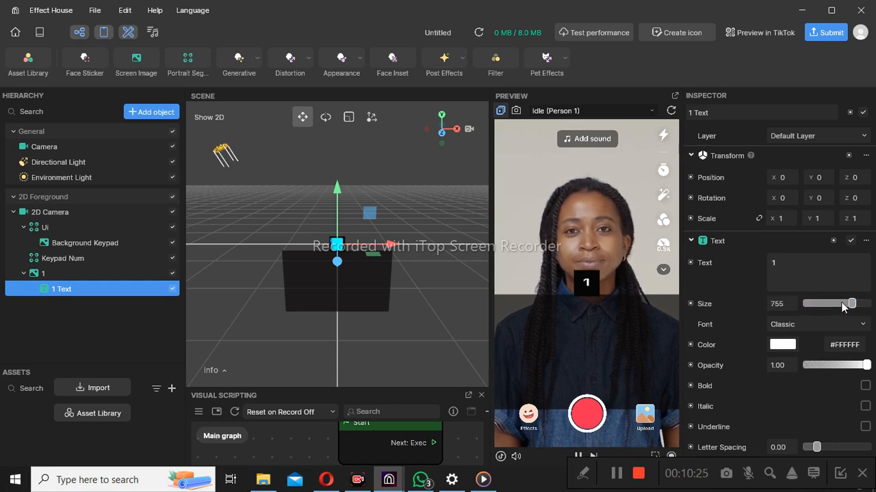
pyautogui.click(862, 305)
pyautogui.click(867, 305)
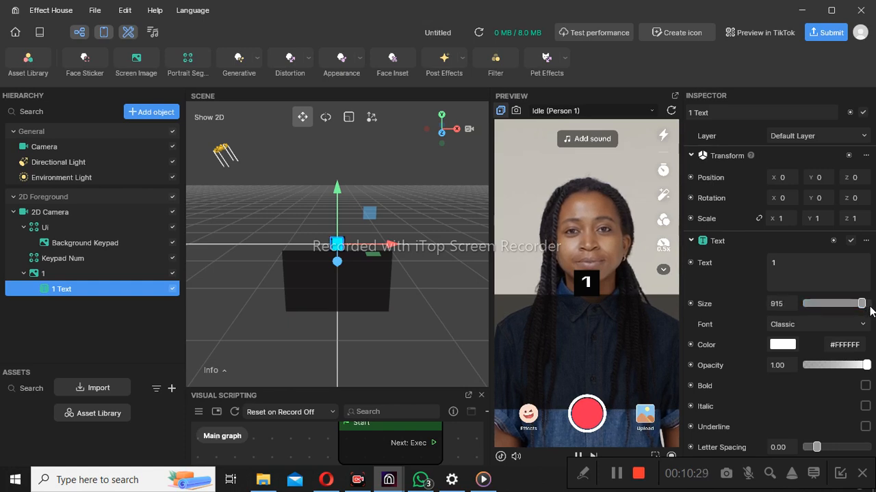
pyautogui.click(867, 305)
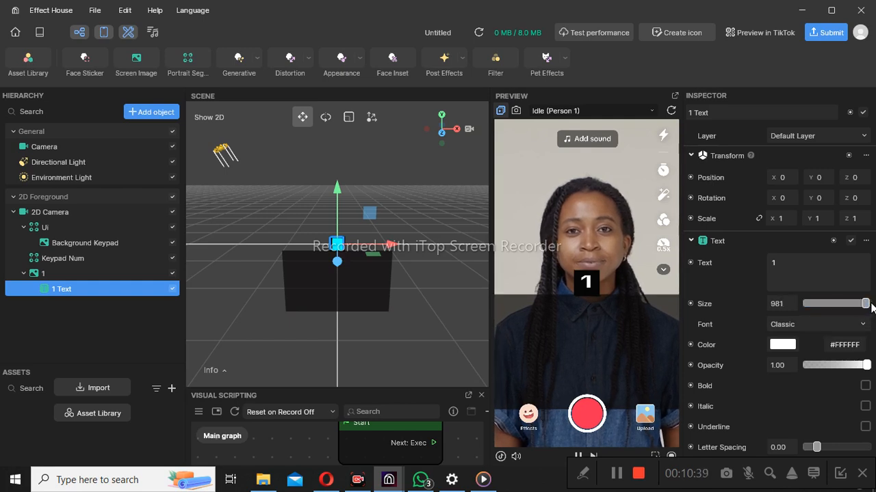
pyautogui.moveTo(864, 305); pyautogui.dragTo(870, 305)
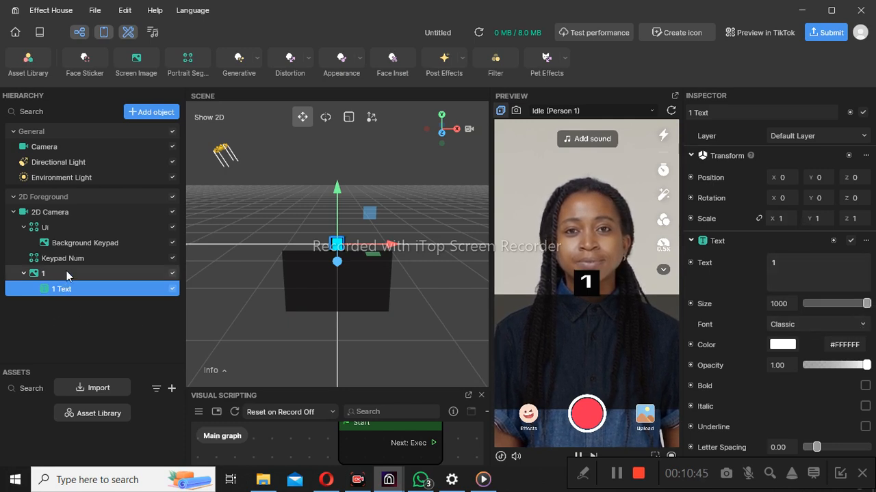
# Step: Reduce image 1's 2D scale to X 0.13 and Y 0.07, and move it to the keypad background's upper-left corner, about X -271, Y -124
pyautogui.click(109, 274)
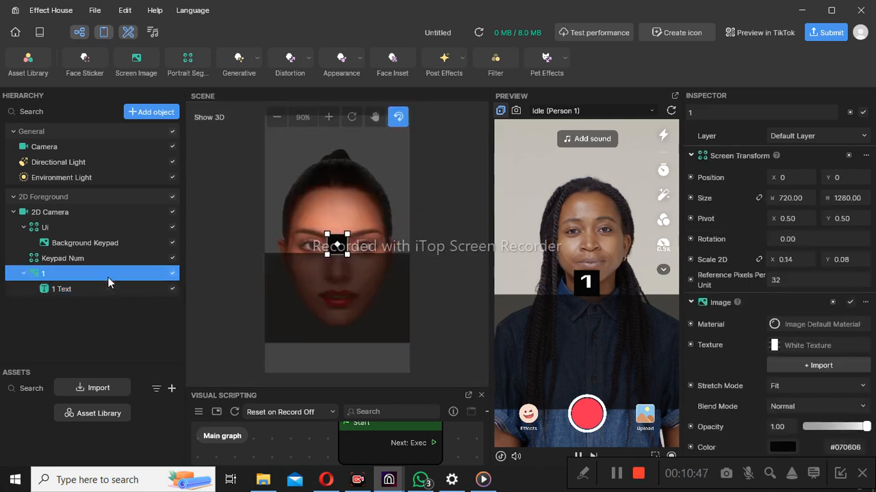
pyautogui.click(812, 263)
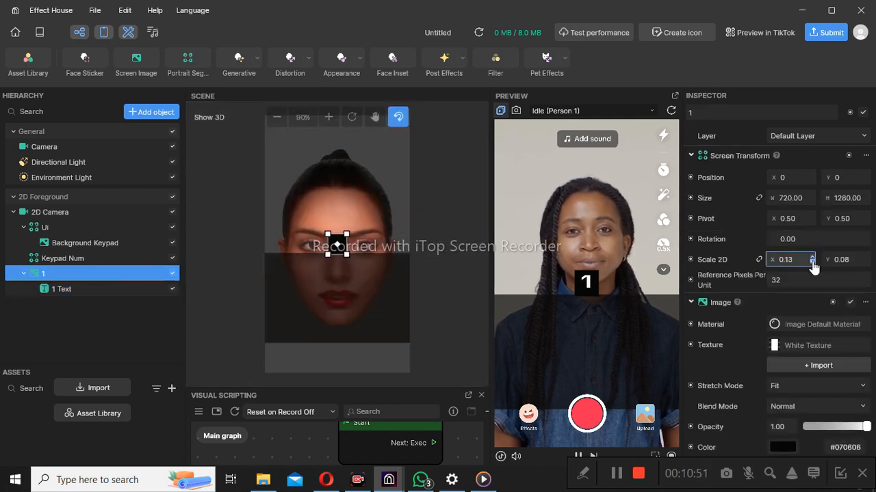
pyautogui.click(866, 263)
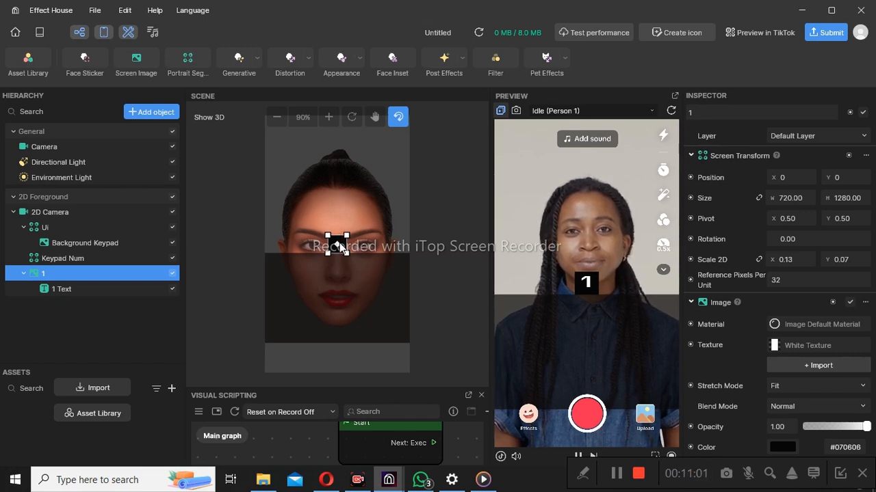
pyautogui.moveTo(335, 249); pyautogui.dragTo(283, 267)
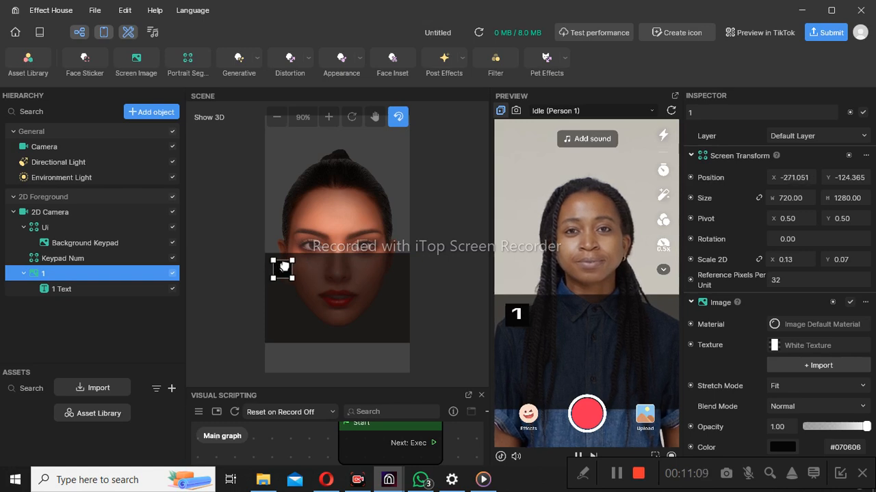
# Step: Nest image 1 with its text under the Keypad Num object in the hierarchy and collapse it
pyautogui.click(24, 274)
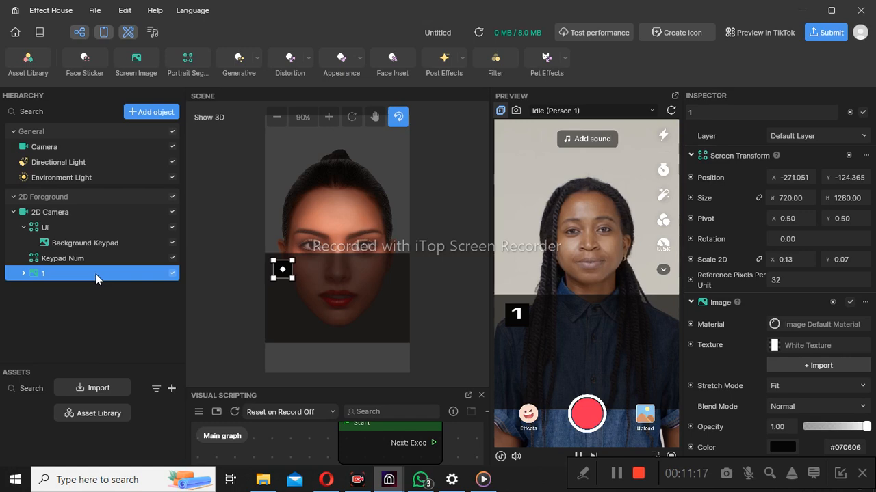
pyautogui.moveTo(78, 274); pyautogui.dragTo(71, 259)
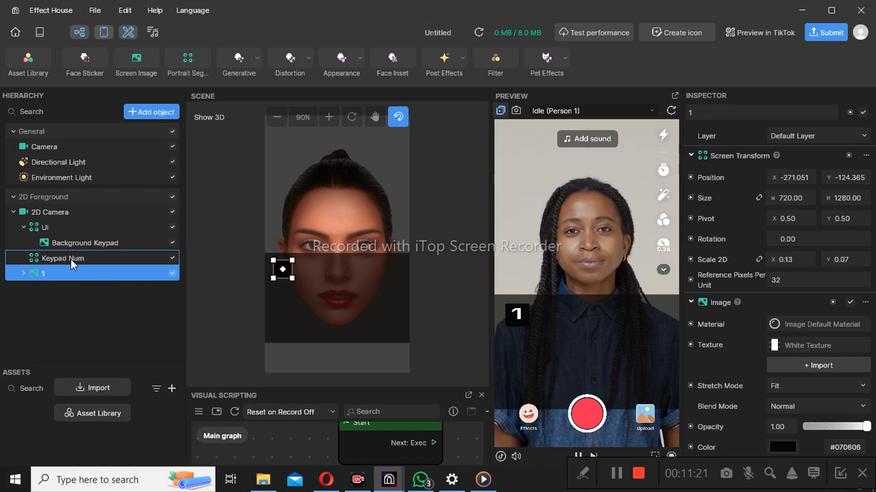
pyautogui.click(34, 273)
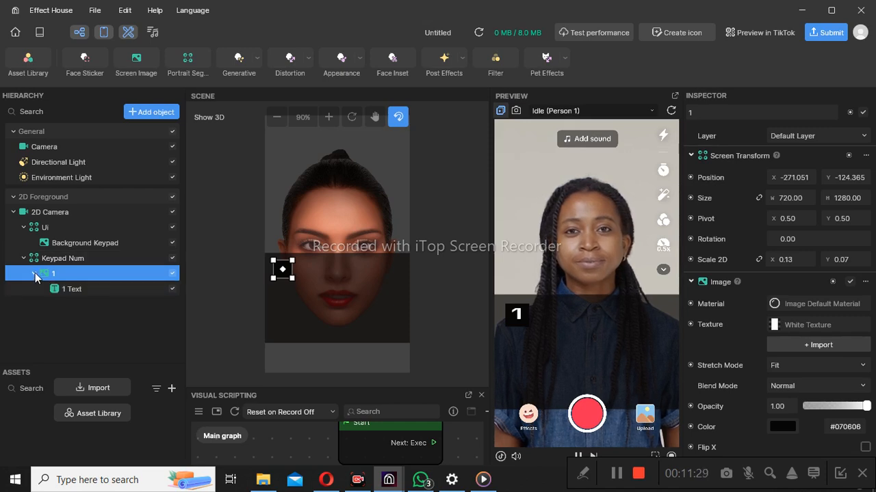
pyautogui.click(34, 273)
# Step: Duplicate key 1 inside Keypad Num and change the copy's text to 2
pyautogui.rightClick(69, 275)
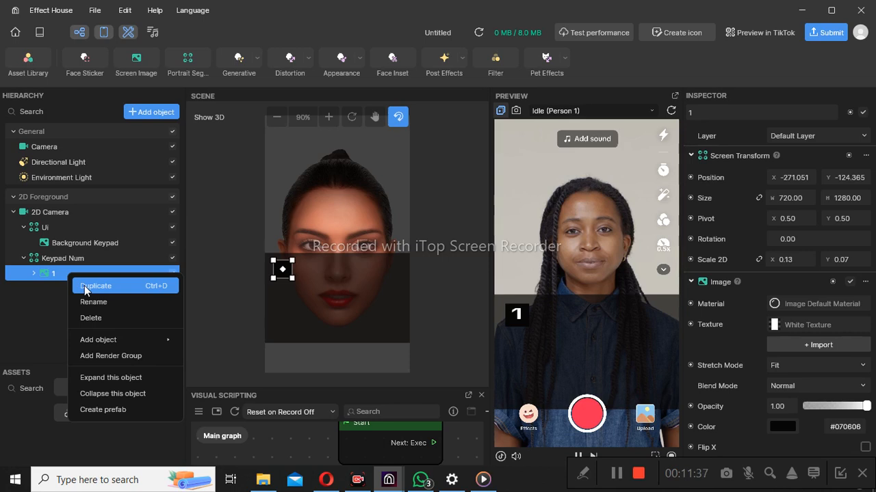
pyautogui.click(84, 286)
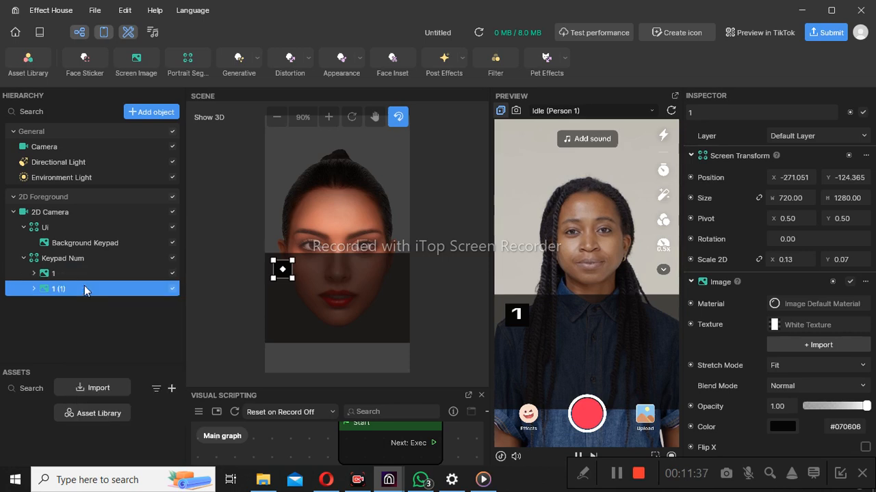
pyautogui.click(32, 289)
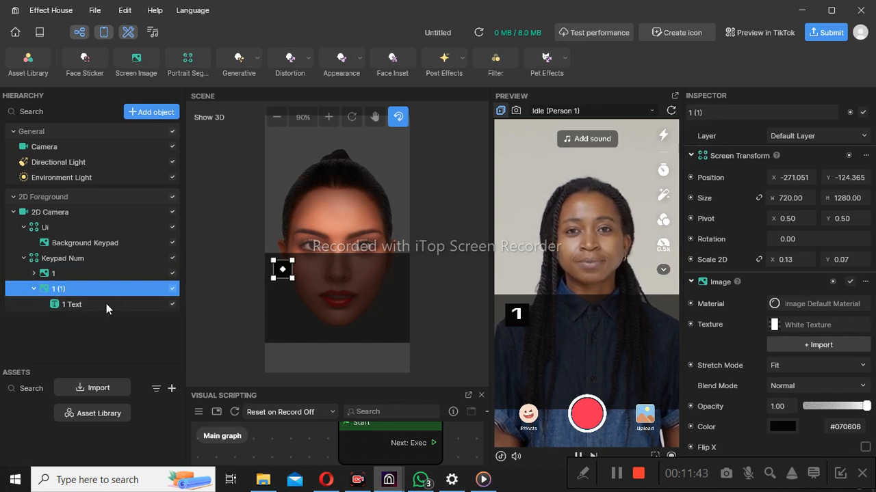
pyautogui.press('Down')
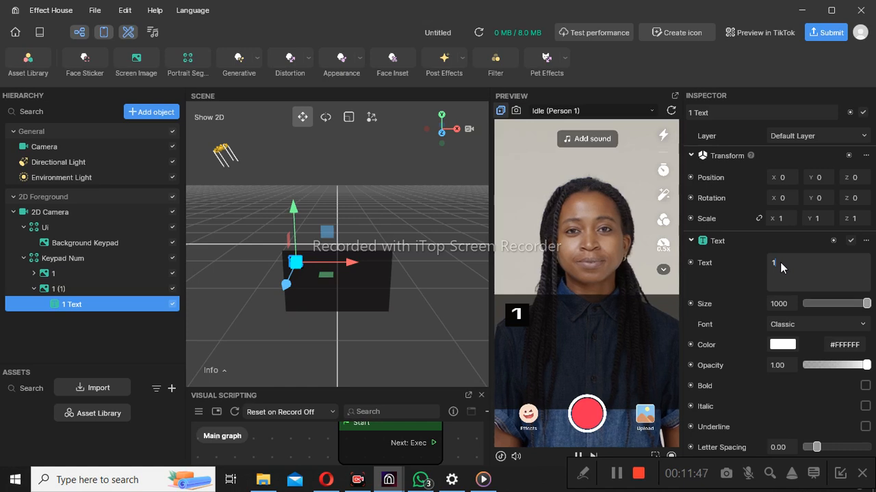
pyautogui.write('2')
# Step: Move the duplicated key beside key 1 in the same row, at about X -137, Y -124
pyautogui.click(53, 289)
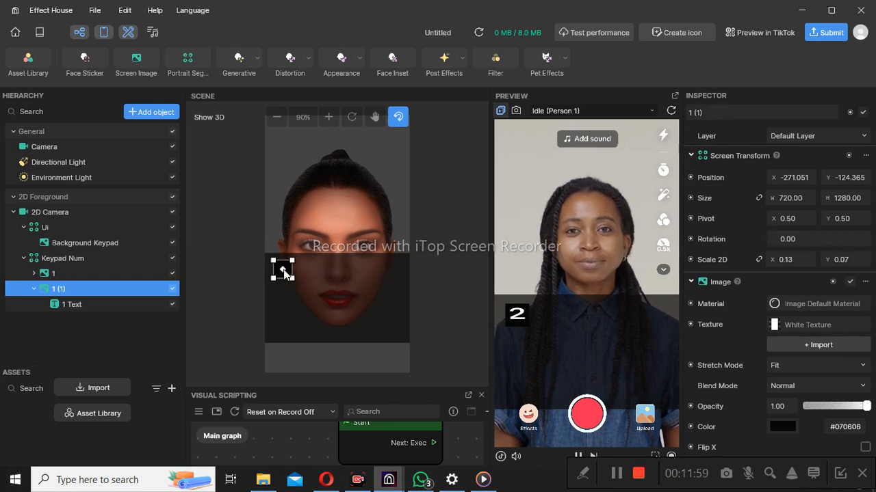
pyautogui.moveTo(281, 266); pyautogui.dragTo(307, 267)
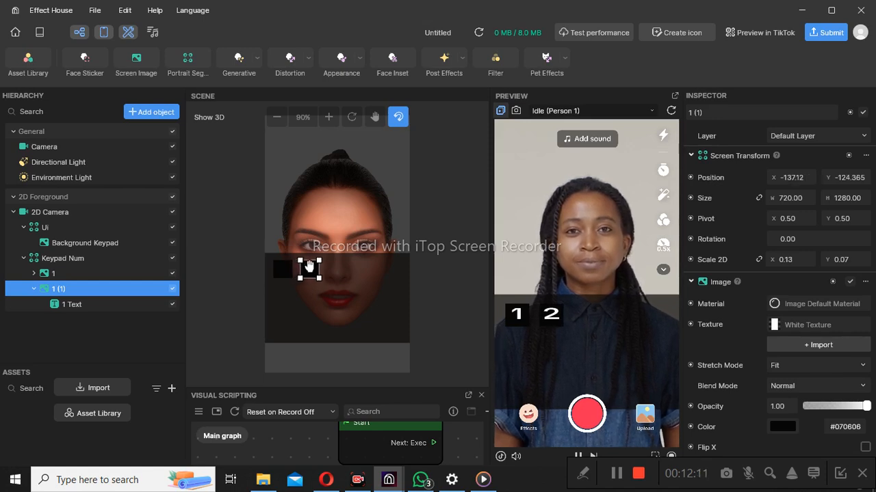
pyautogui.click(327, 305)
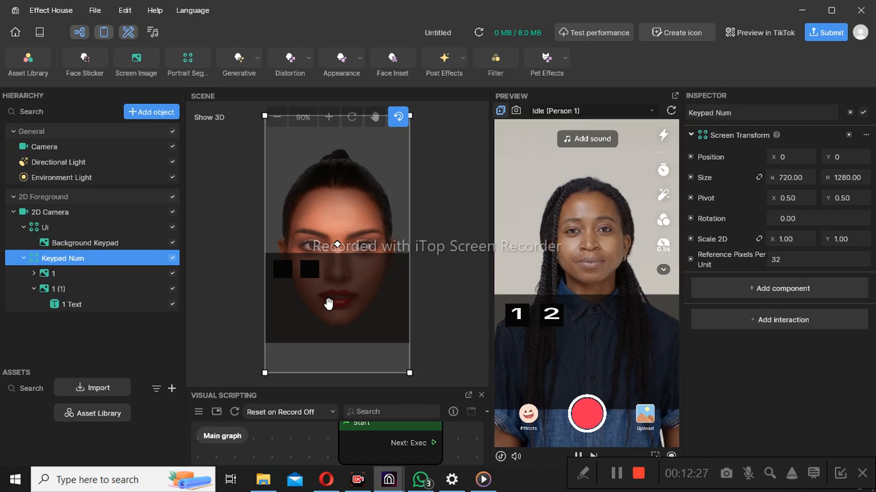
# Step: Rename the duplicated key image as 2
pyautogui.click(34, 290)
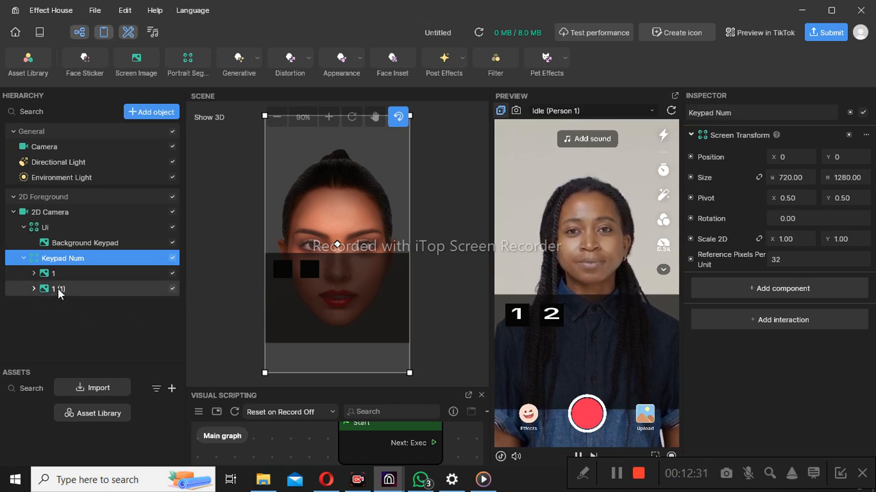
pyautogui.click(75, 288)
pyautogui.rightClick(75, 289)
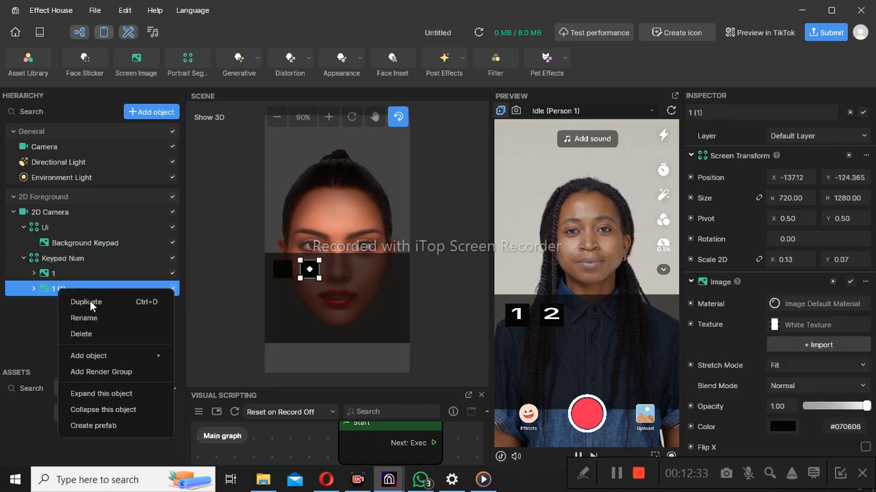
pyautogui.click(91, 319)
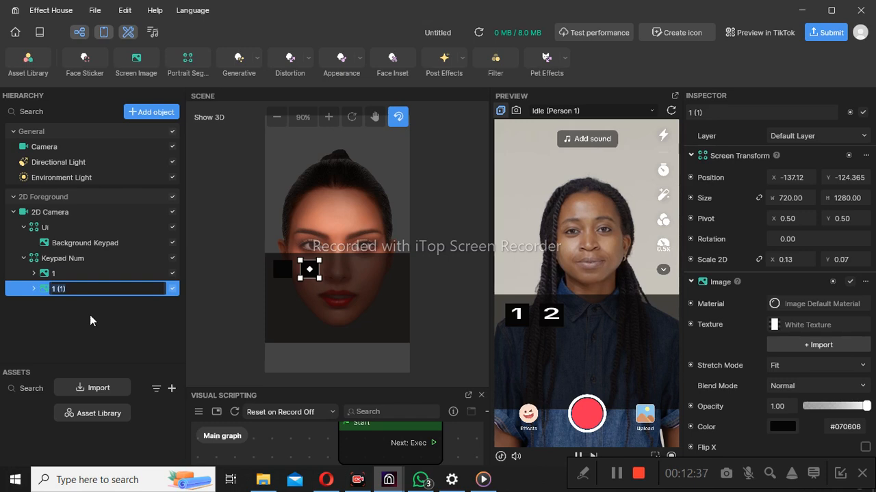
pyautogui.write('2')
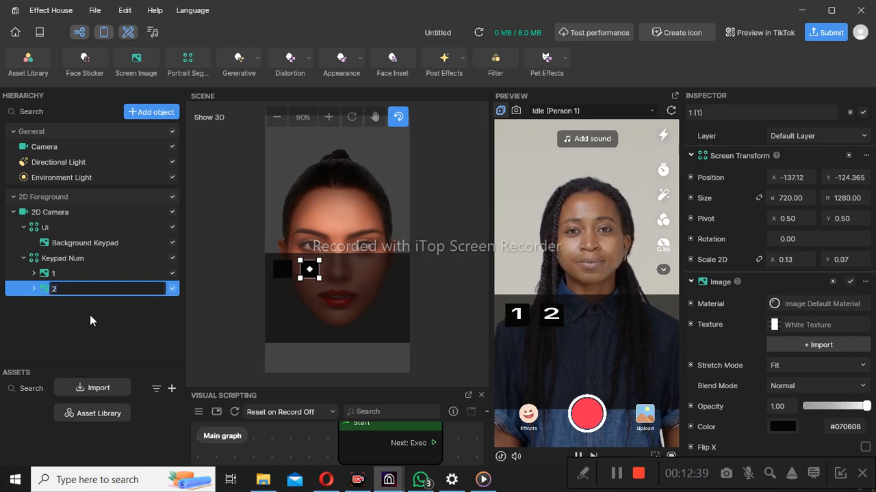
pyautogui.press('Return')
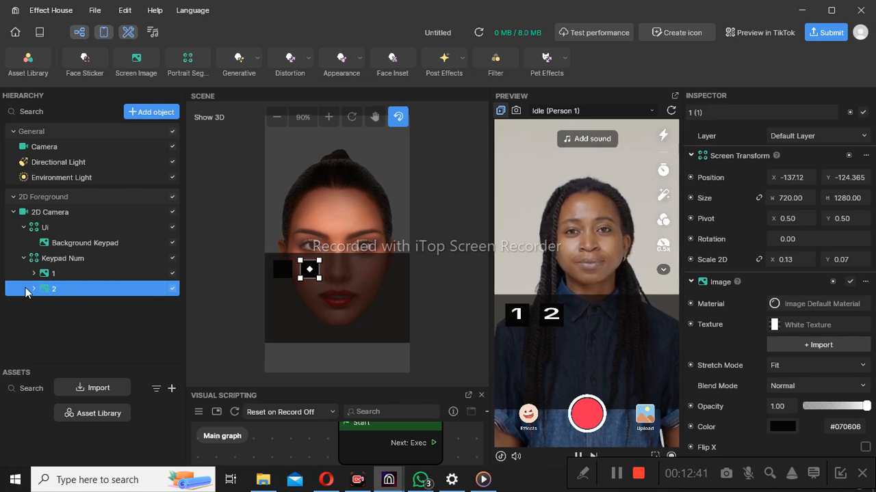
# Step: Rename the text object nested under key 2 as 2 Text
pyautogui.click(34, 289)
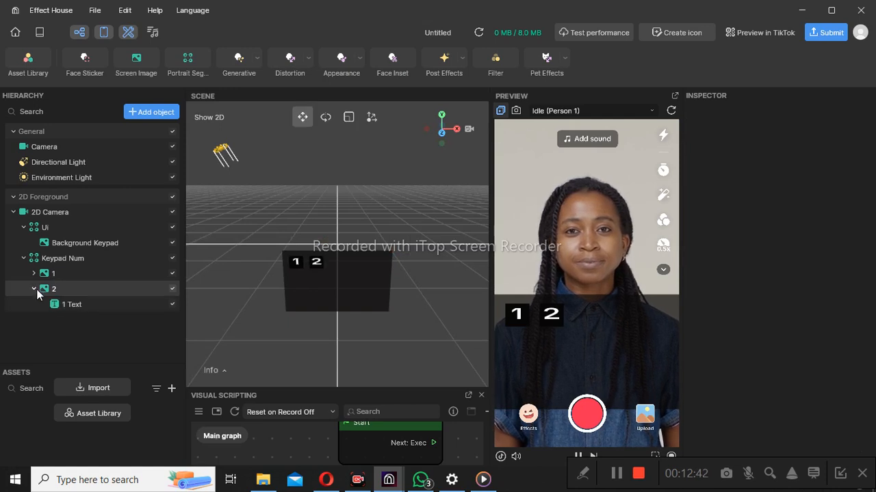
pyautogui.click(83, 304)
pyautogui.rightClick(84, 304)
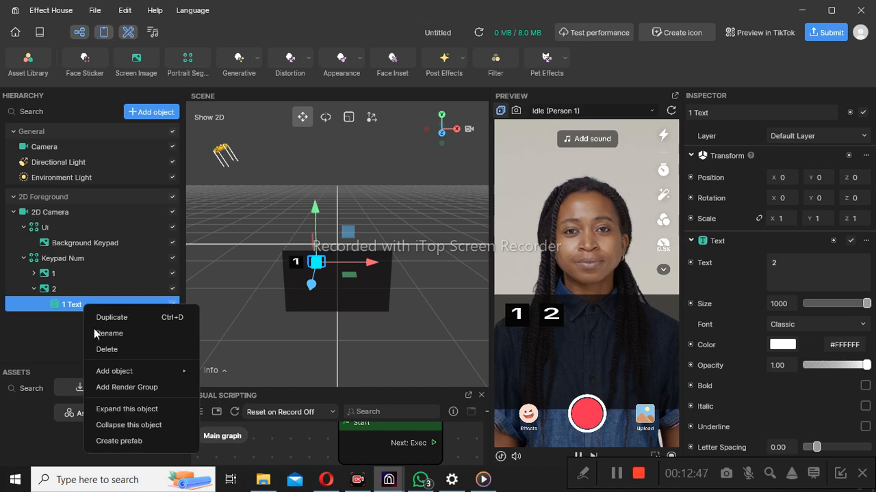
pyautogui.click(94, 332)
pyautogui.write('2 Te')
pyautogui.press('Return')
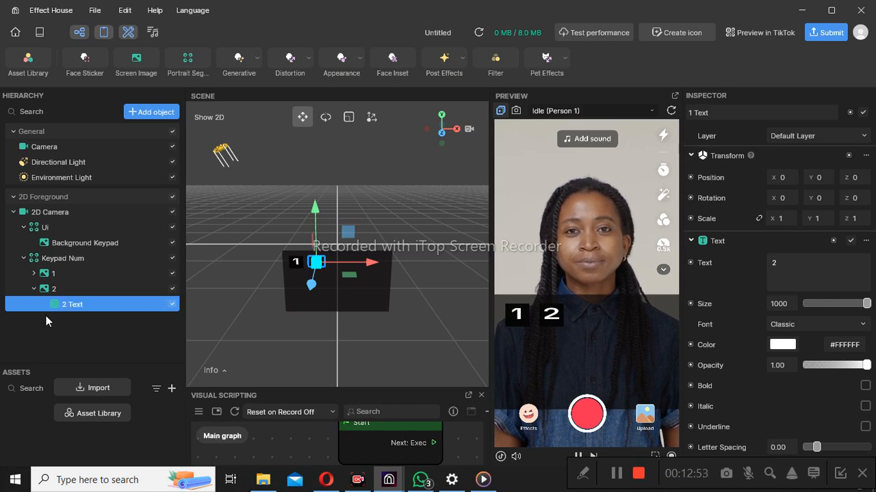
pyautogui.click(37, 287)
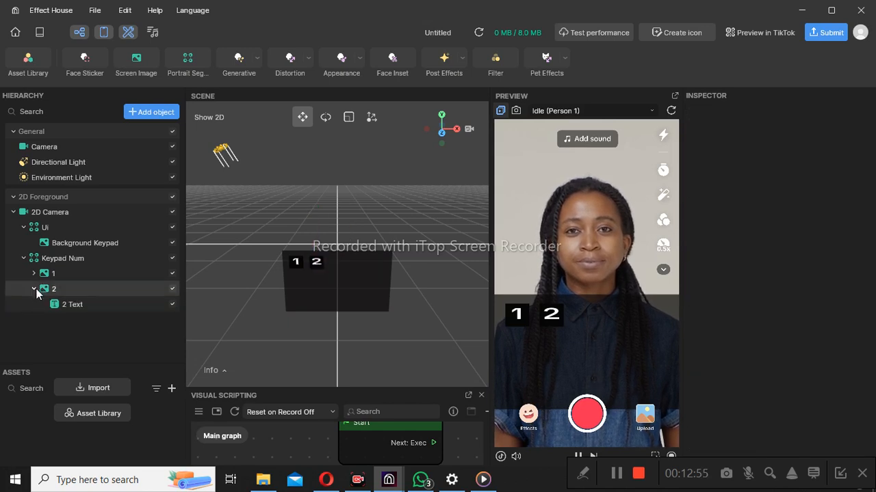
# Step: Duplicate key 2 inside Keypad Num and change the copy's text to 3
pyautogui.click(36, 288)
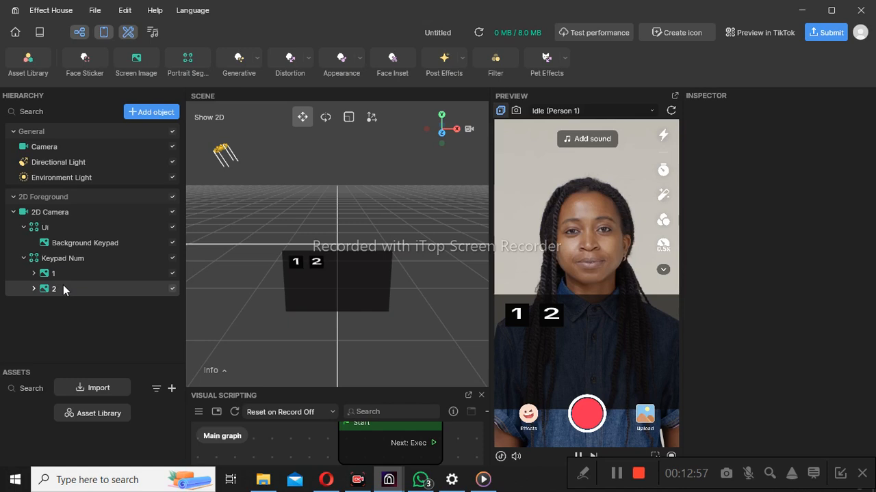
pyautogui.click(63, 289)
pyautogui.rightClick(64, 290)
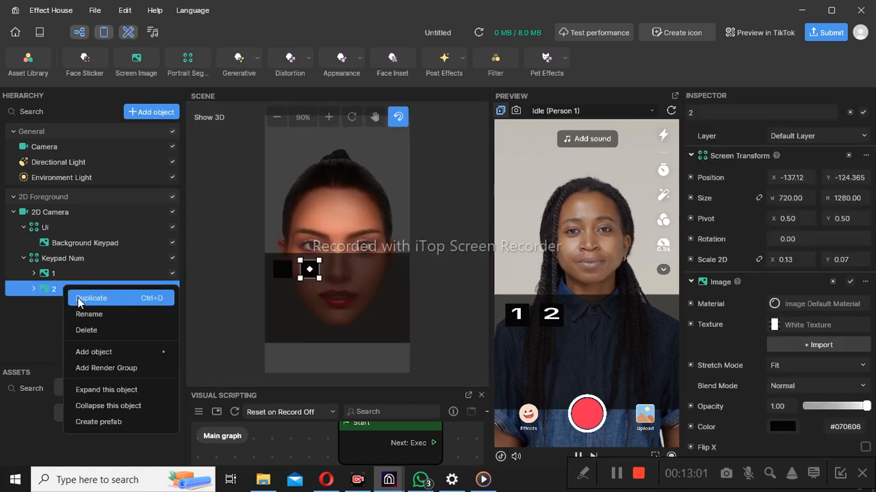
pyautogui.click(79, 300)
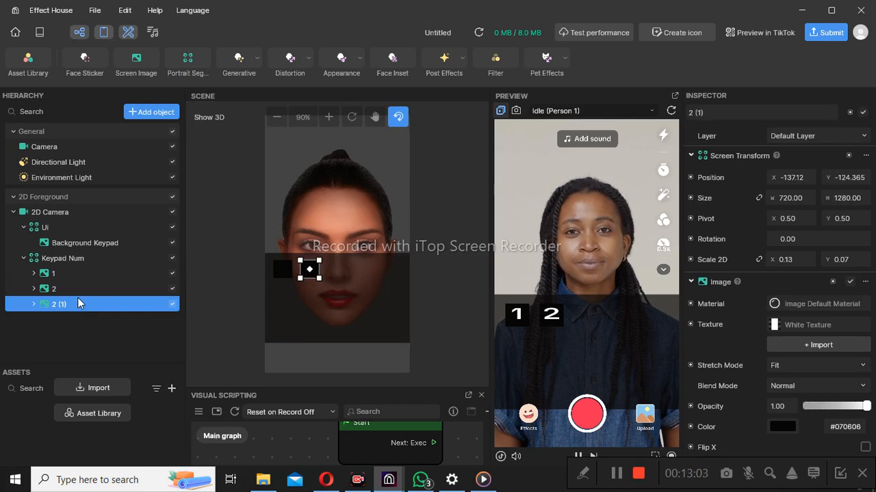
pyautogui.click(34, 304)
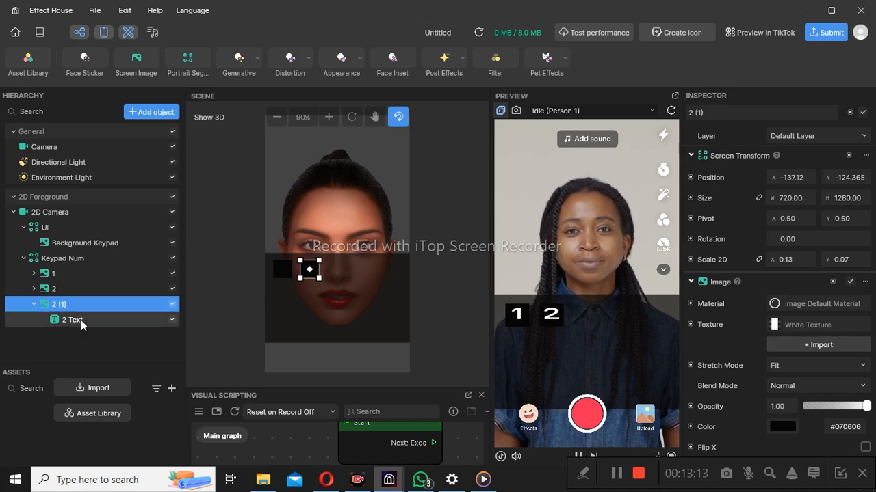
pyautogui.click(144, 320)
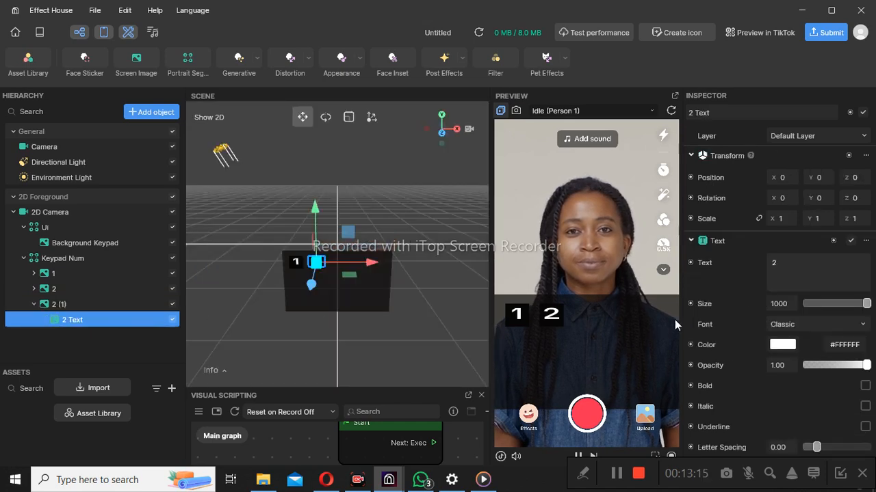
pyautogui.click(781, 262)
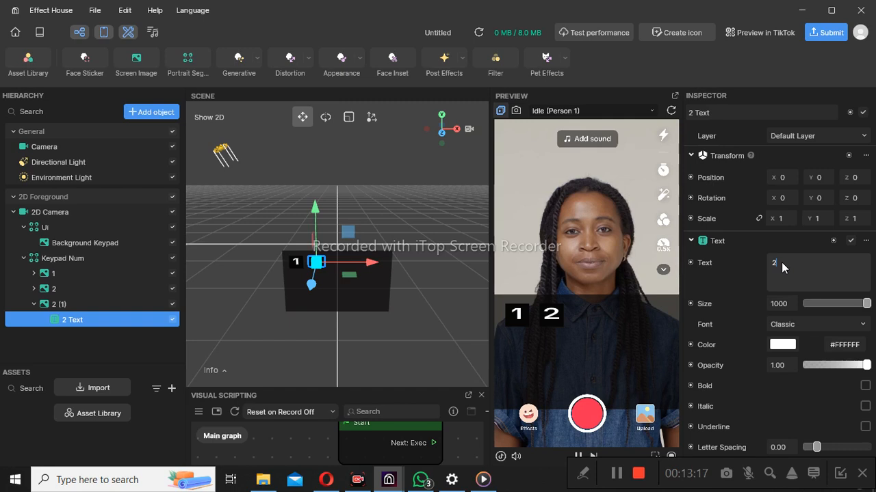
pyautogui.press('BackSpace')
pyautogui.write('3')
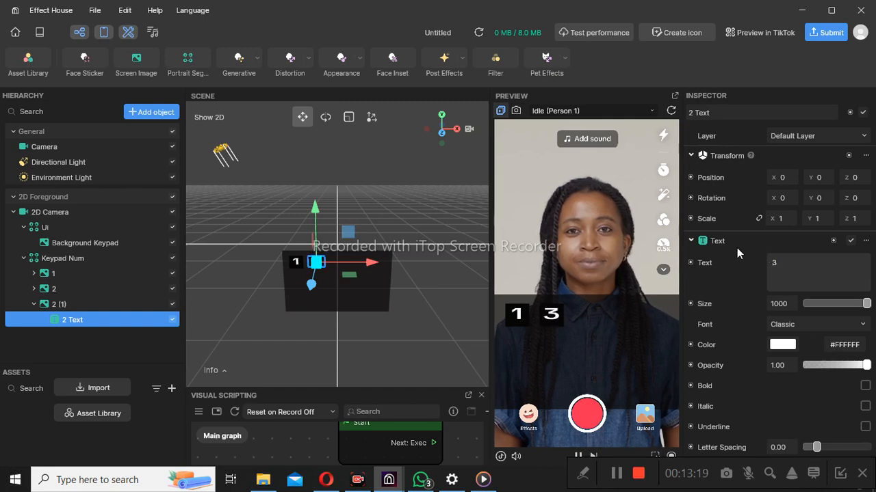
# Step: Move the duplicated key beside key 2 in the same row, at about X 0, Y -124
pyautogui.click(105, 304)
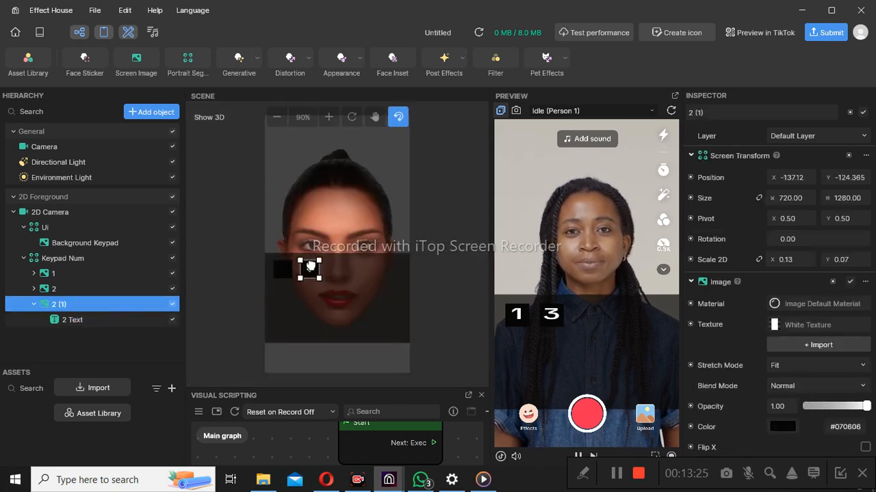
pyautogui.moveTo(310, 265); pyautogui.dragTo(337, 267)
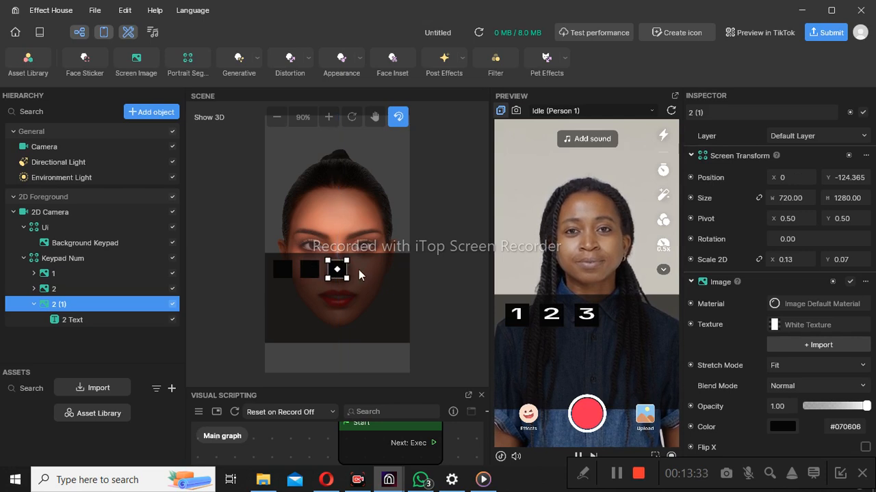
pyautogui.click(98, 335)
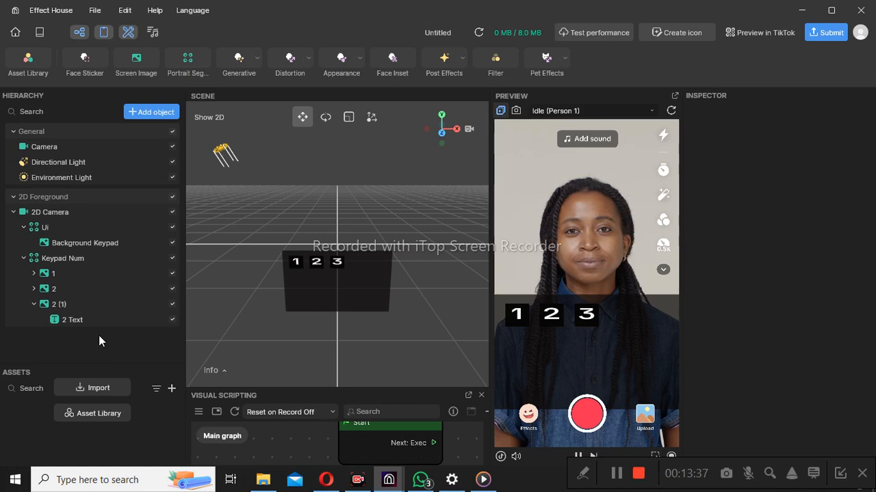
pyautogui.click(35, 303)
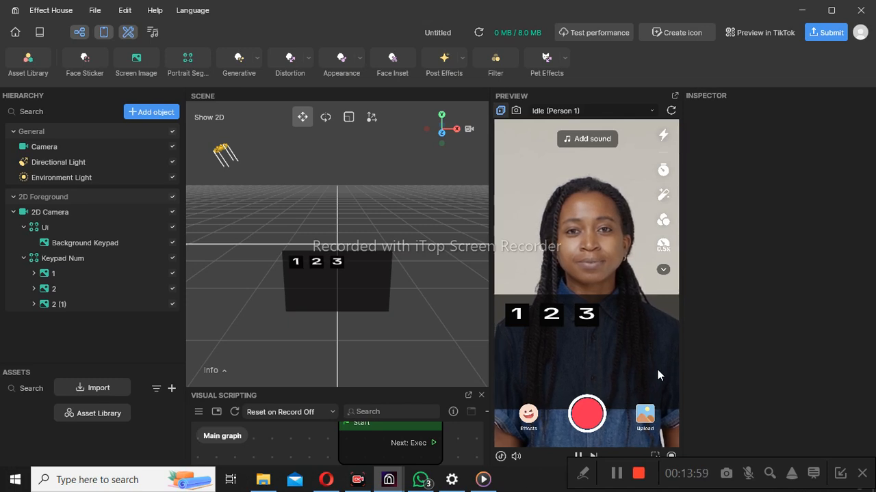
pyautogui.click(66, 260)
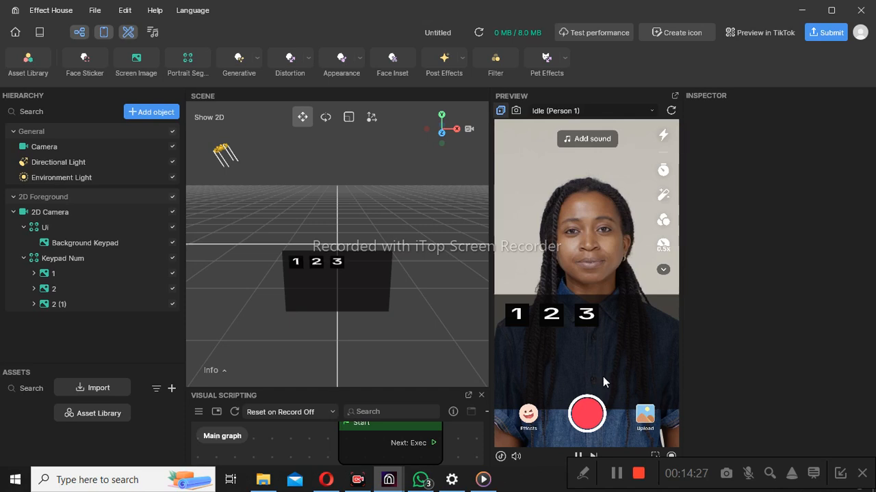
pyautogui.click(24, 258)
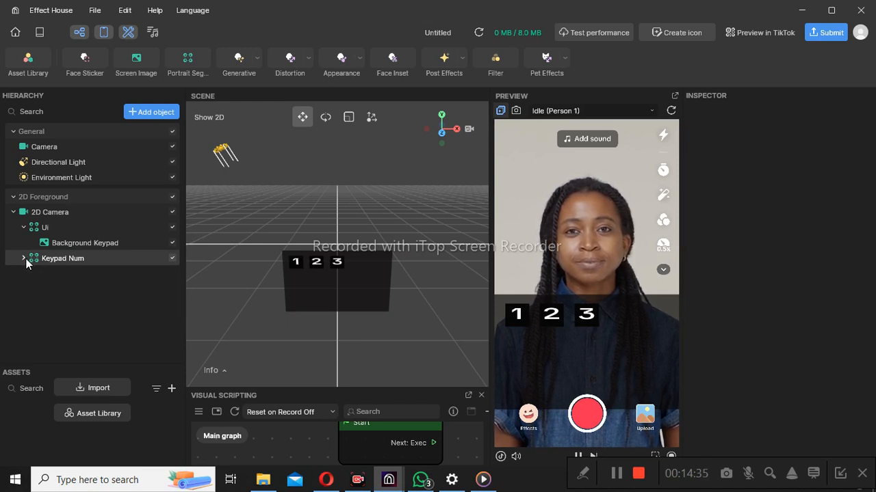
pyautogui.click(25, 258)
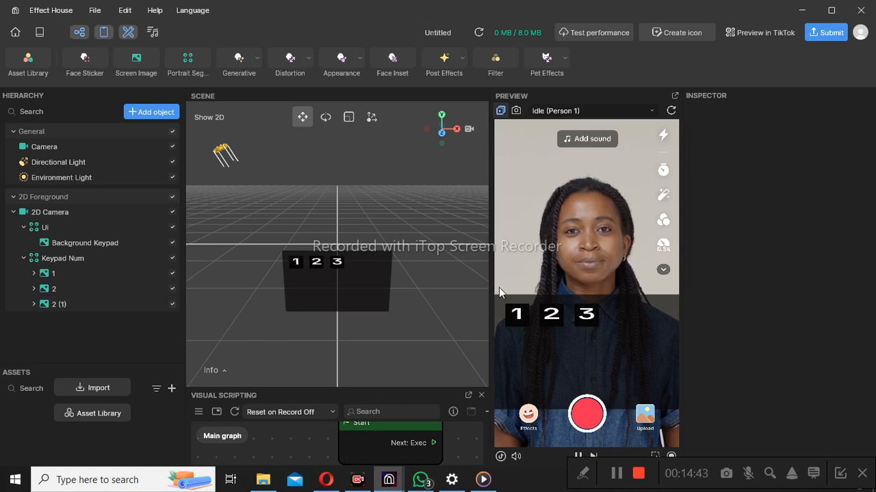
pyautogui.click(25, 259)
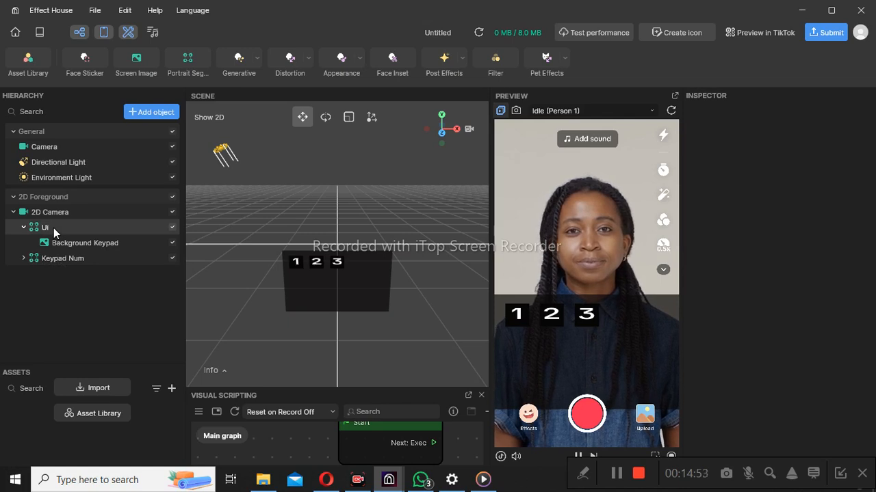
# Step: Add a 2D scene object under 2D Camera and rename it as Extra Key
pyautogui.click(152, 112)
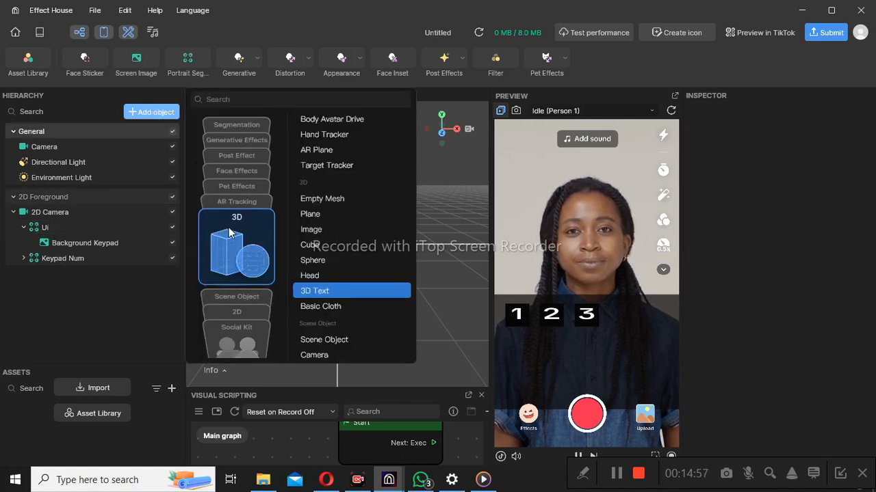
pyautogui.click(234, 312)
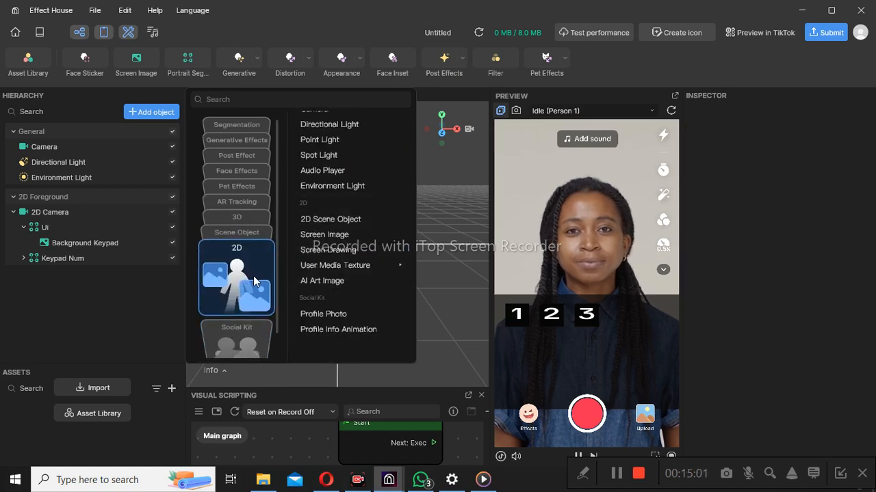
pyautogui.click(329, 219)
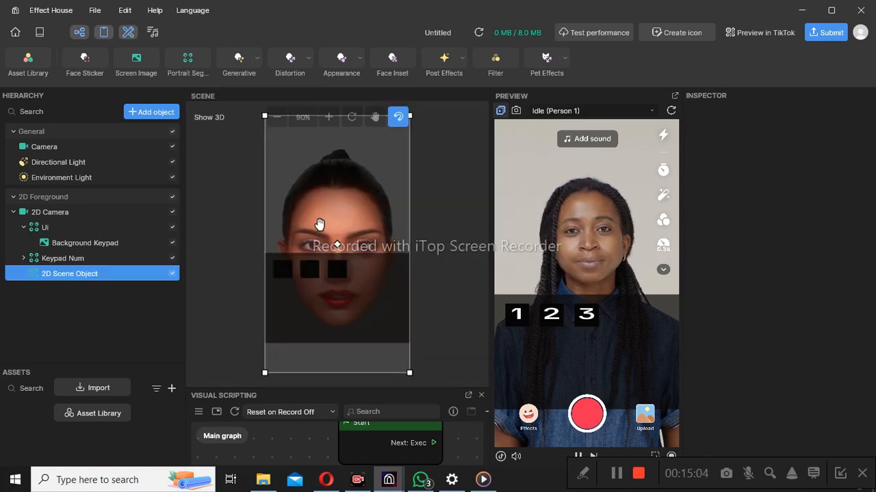
pyautogui.click(105, 277)
pyautogui.rightClick(105, 277)
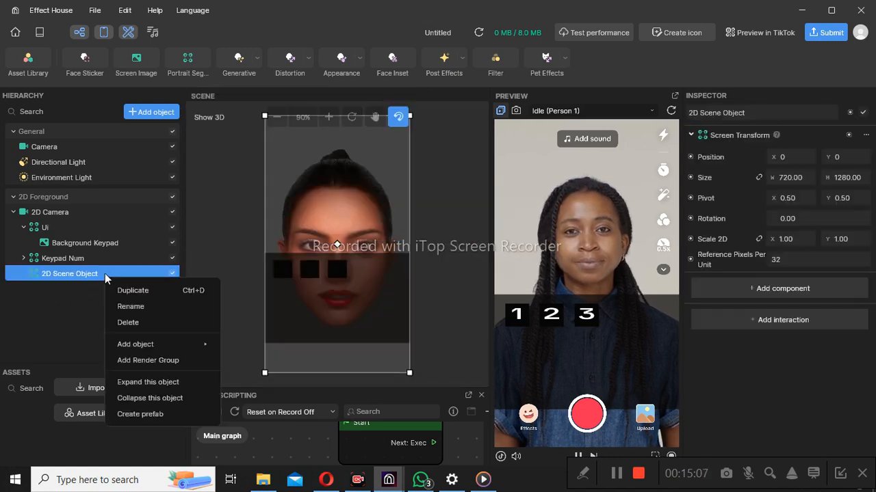
pyautogui.click(120, 305)
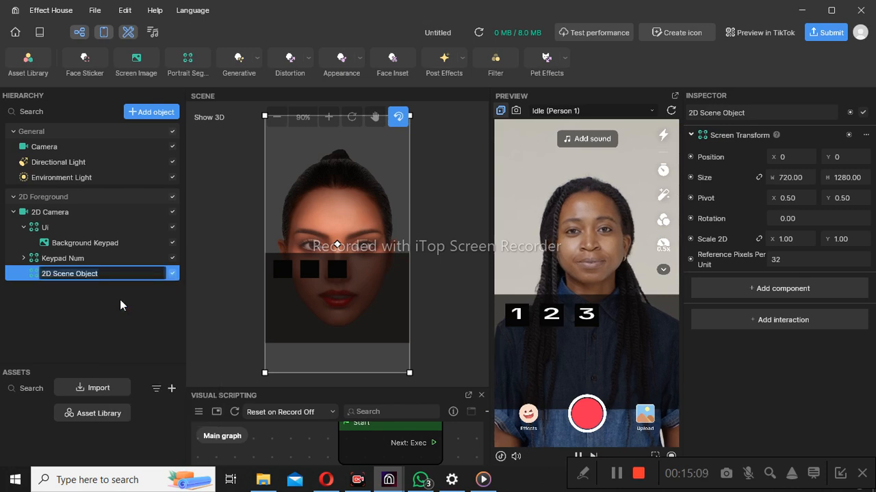
pyautogui.write('Extra')
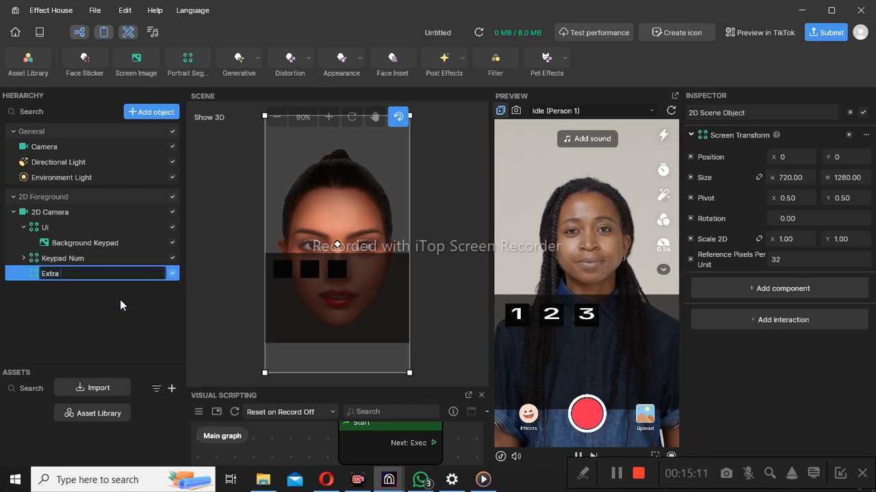
pyautogui.write(' Key')
pyautogui.press('Return')
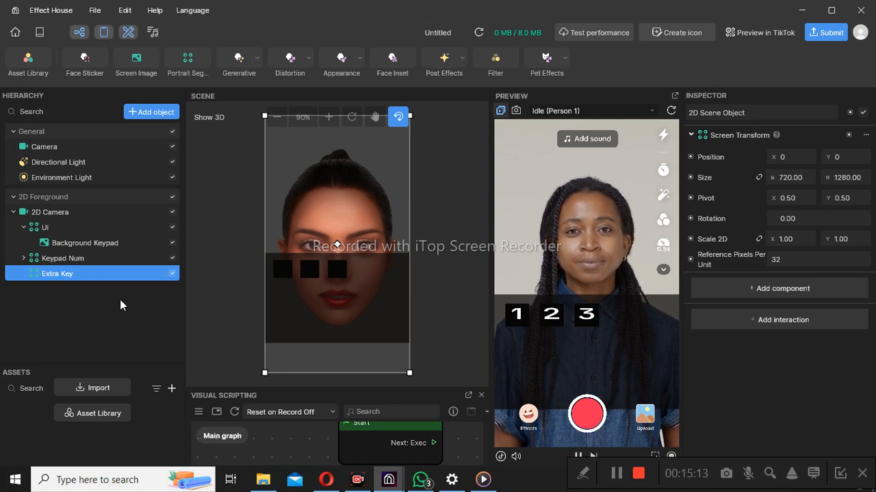
pyautogui.click(212, 312)
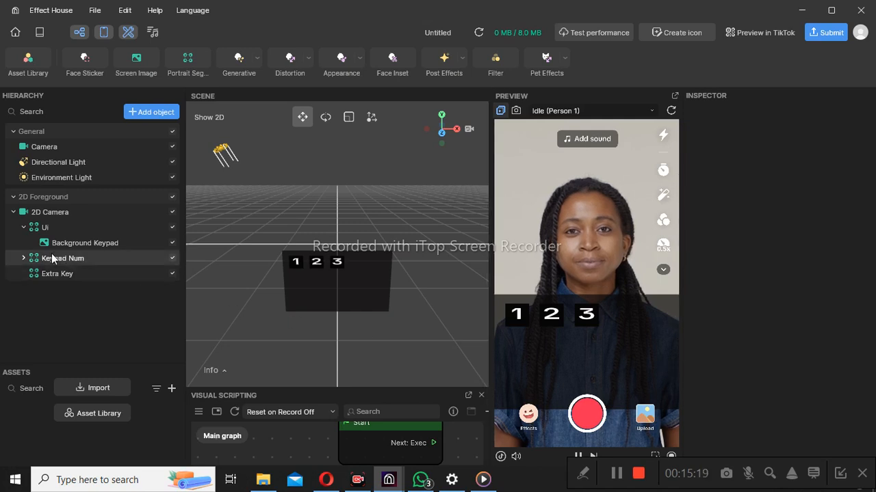
pyautogui.click(23, 257)
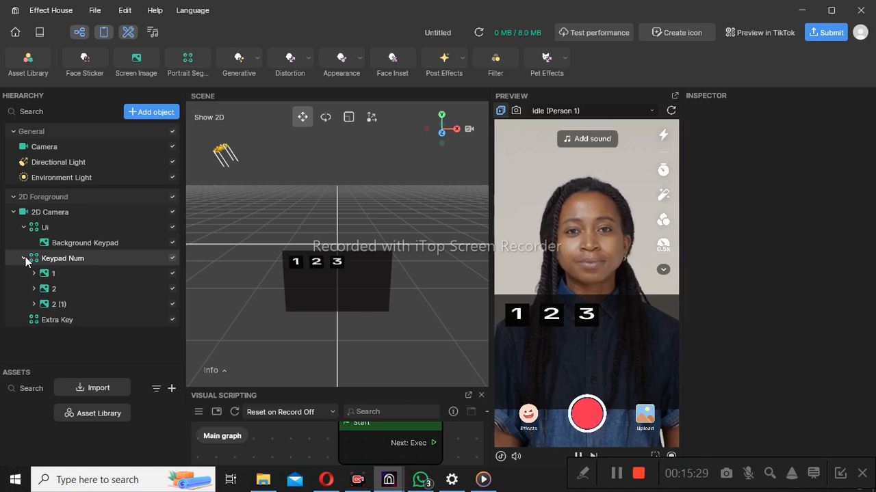
pyautogui.click(24, 258)
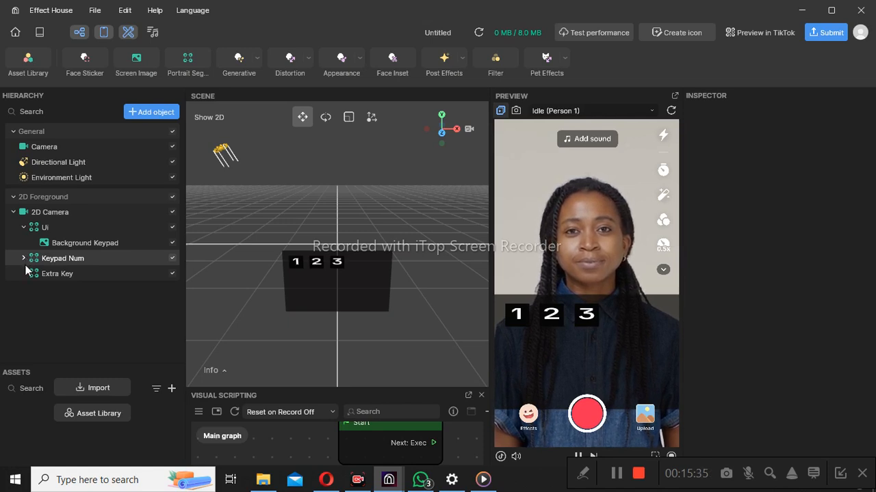
# Step: Add two screen images below Extra Key in the 2D Camera hierarchy
pyautogui.click(103, 273)
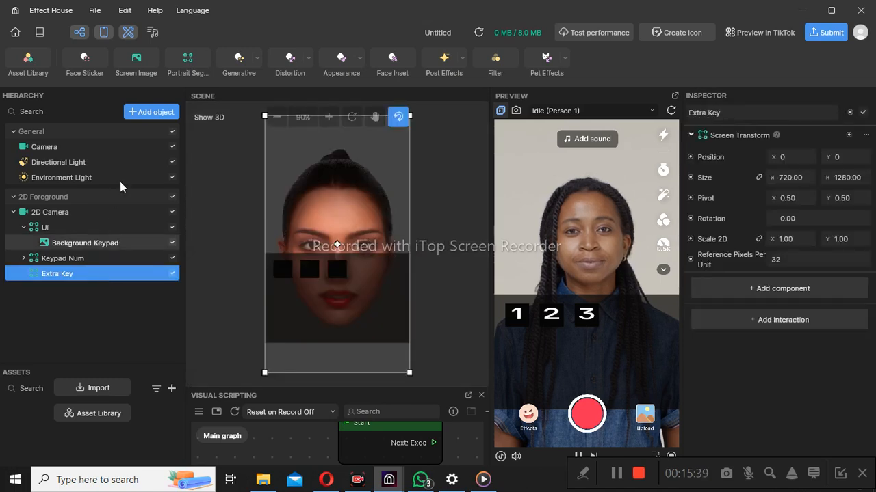
pyautogui.click(131, 59)
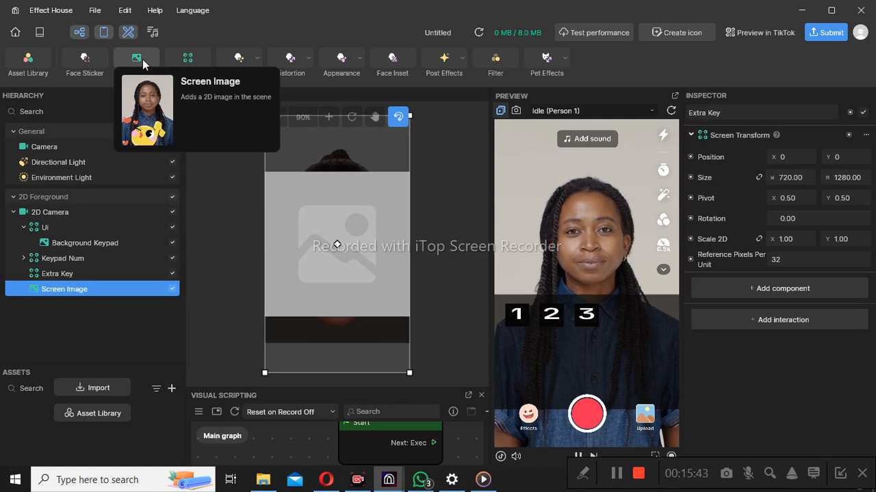
pyautogui.click(143, 59)
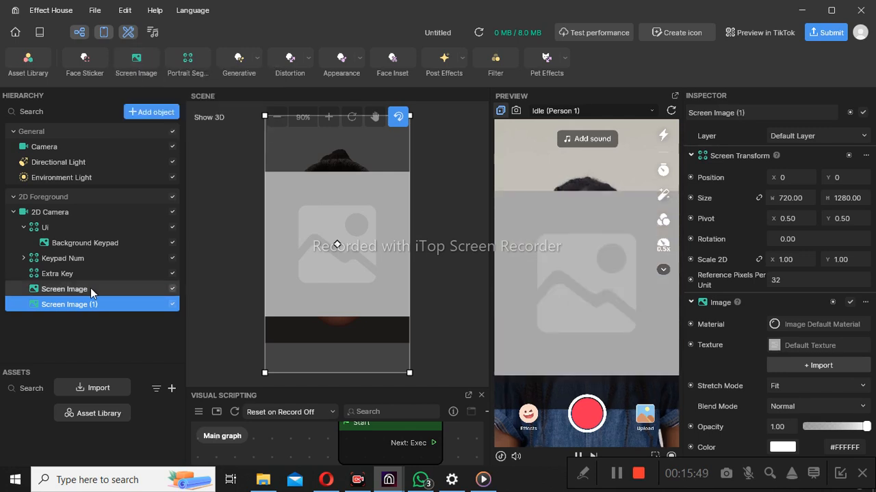
# Step: Rename the first new screen image as Back
pyautogui.click(90, 288)
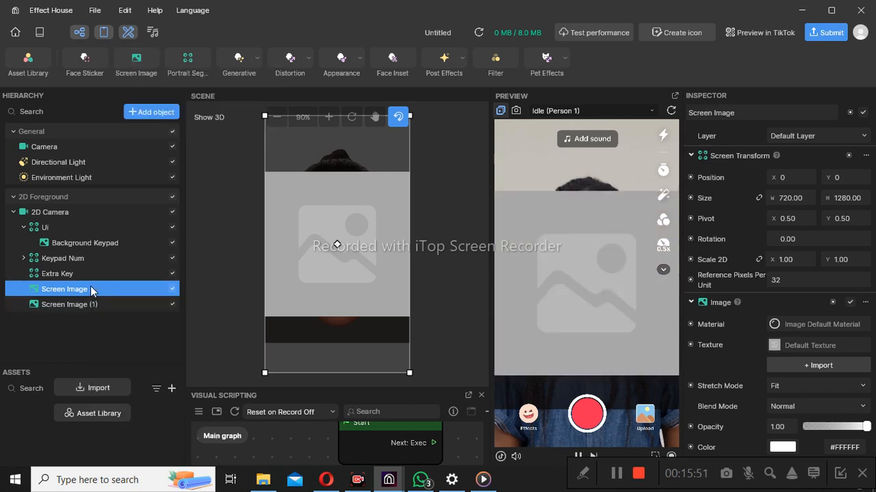
pyautogui.rightClick(92, 290)
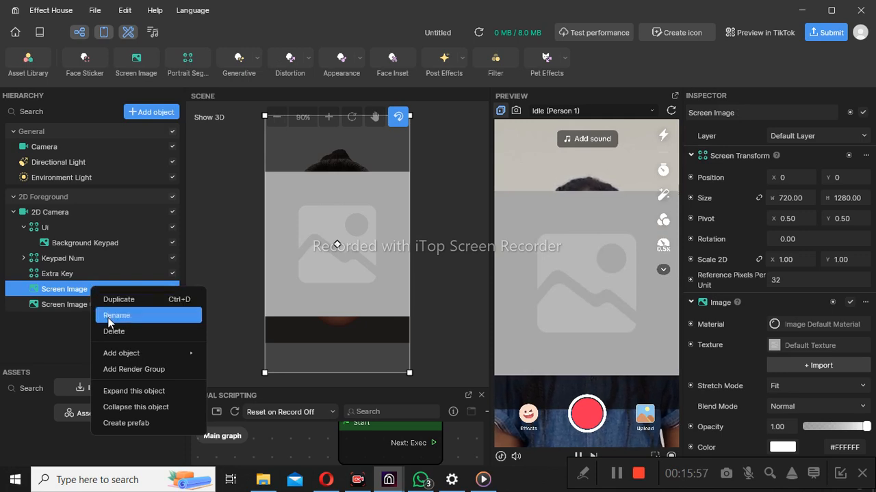
pyautogui.click(108, 316)
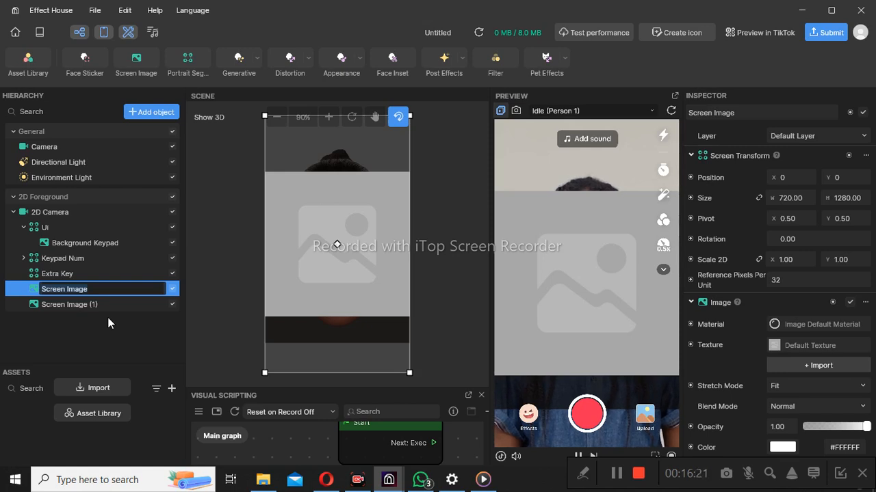
pyautogui.press('BackSpace')
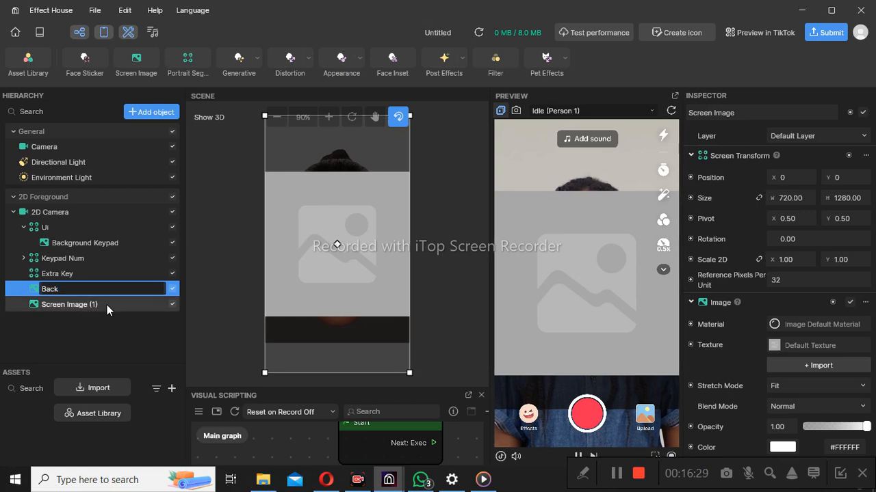
pyautogui.press('Return')
# Step: Rename the second new screen image as Enter
pyautogui.rightClick(107, 307)
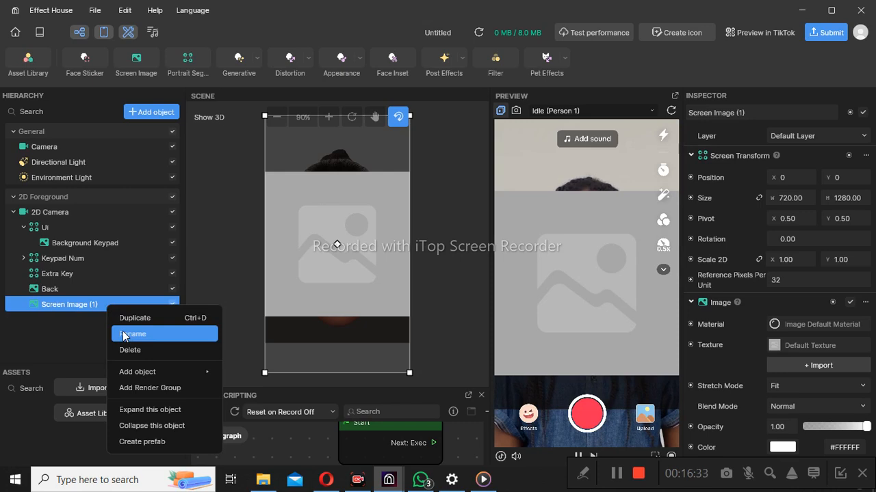
pyautogui.click(124, 334)
pyautogui.write('Enter')
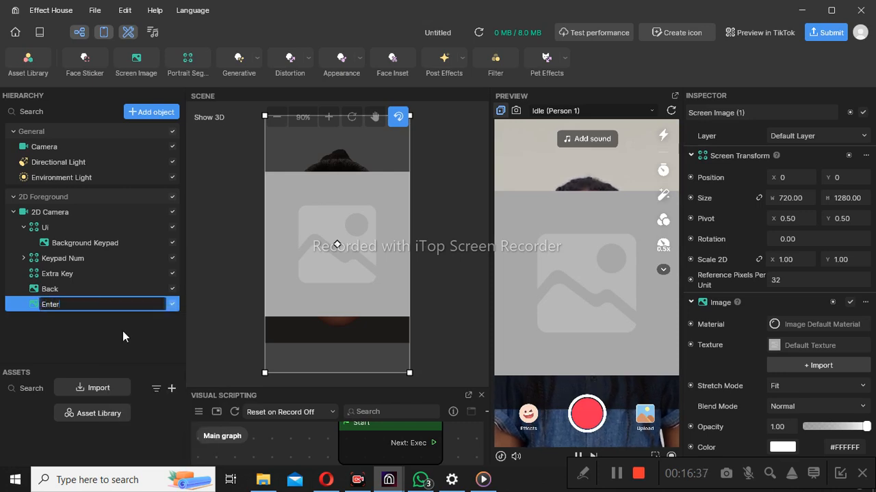
pyautogui.press('Return')
pyautogui.click(59, 307)
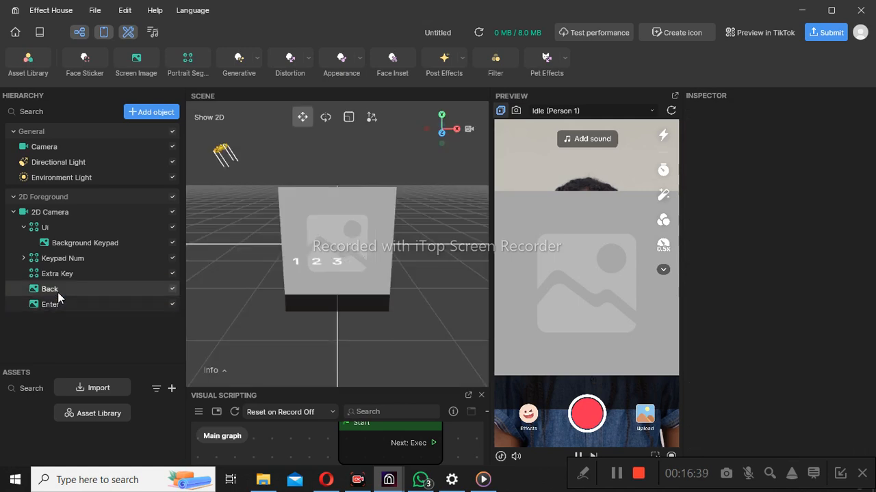
# Step: Nest the Back and Enter screen images under Extra Key in the hierarchy
pyautogui.moveTo(58, 289); pyautogui.dragTo(58, 279)
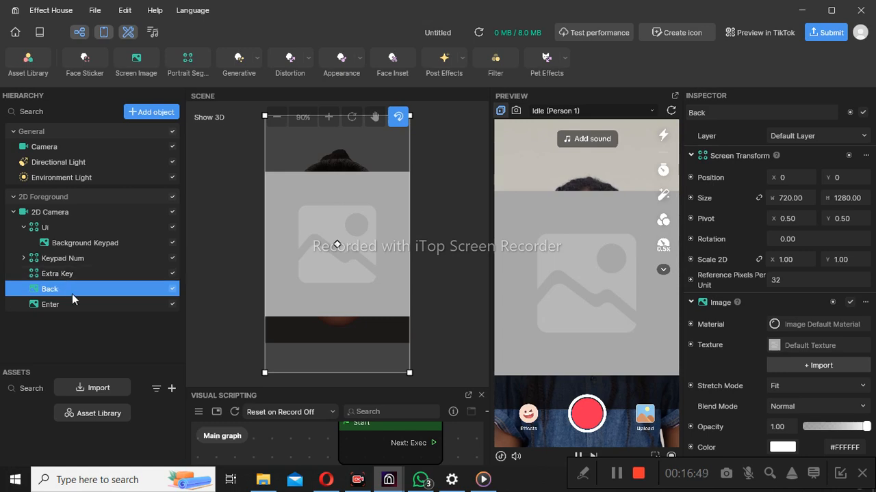
pyautogui.moveTo(71, 291); pyautogui.dragTo(57, 276)
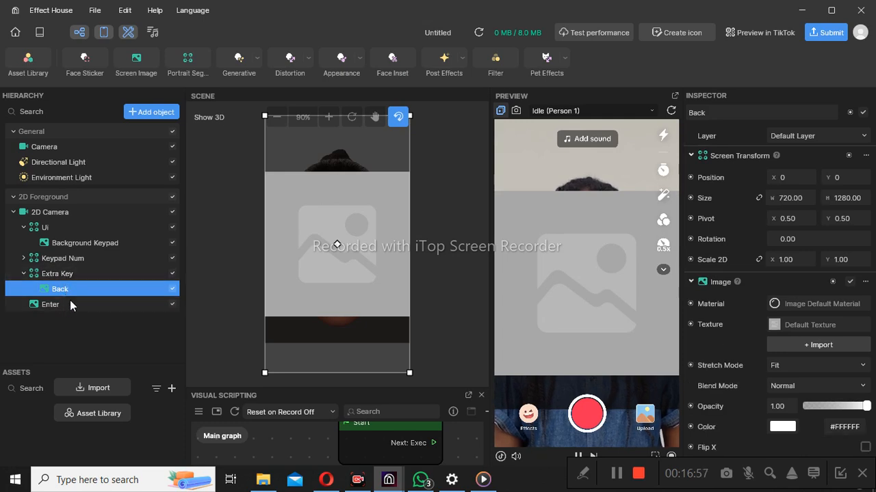
pyautogui.moveTo(70, 303); pyautogui.dragTo(63, 286)
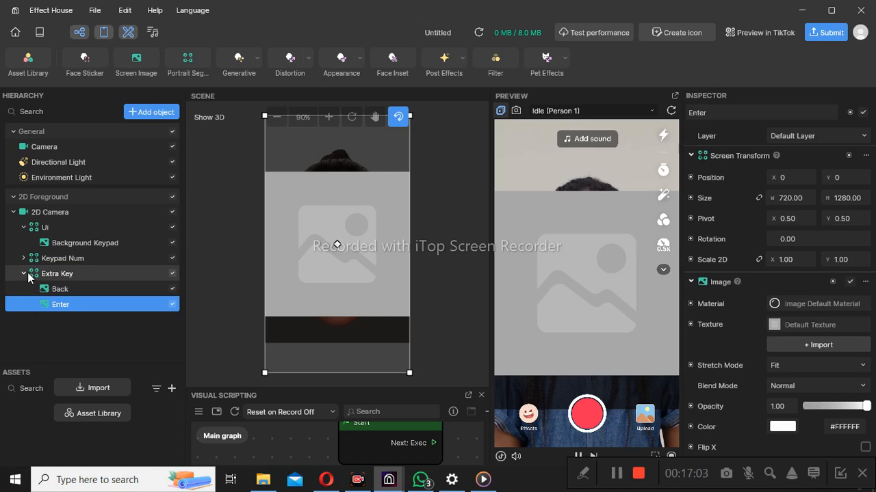
pyautogui.click(23, 274)
pyautogui.click(24, 275)
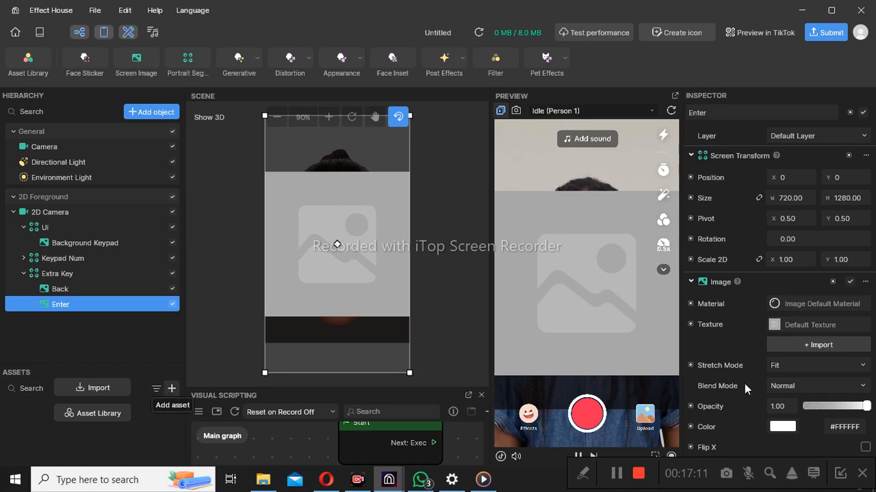
# Step: Set the Enter image's texture to the built-in White Texture
pyautogui.click(808, 325)
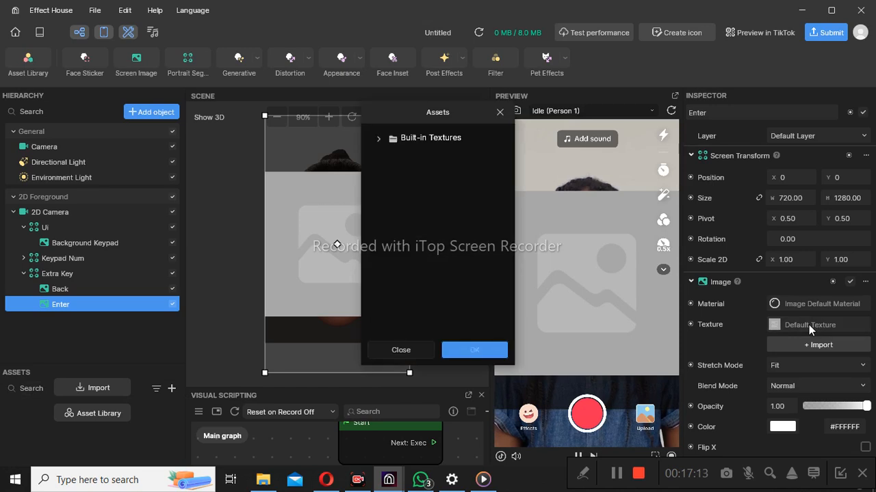
pyautogui.click(378, 138)
pyautogui.scroll(-4, 441, 313)
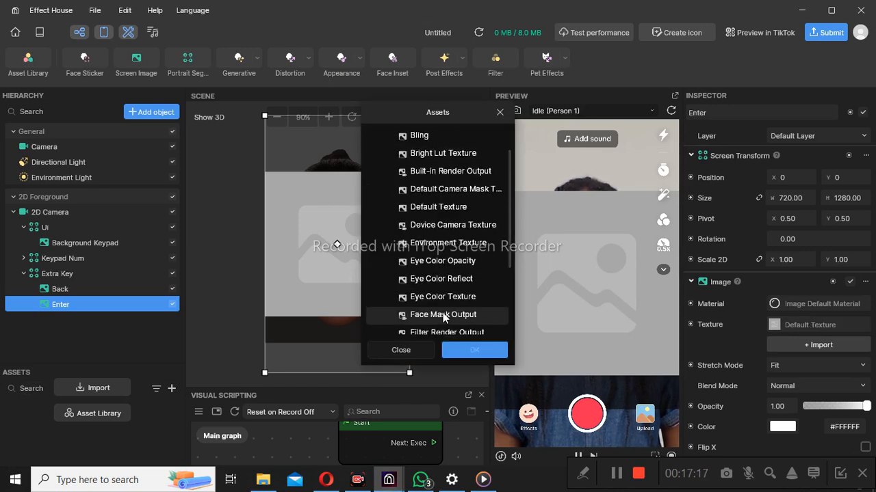
pyautogui.click(452, 325)
pyautogui.click(469, 350)
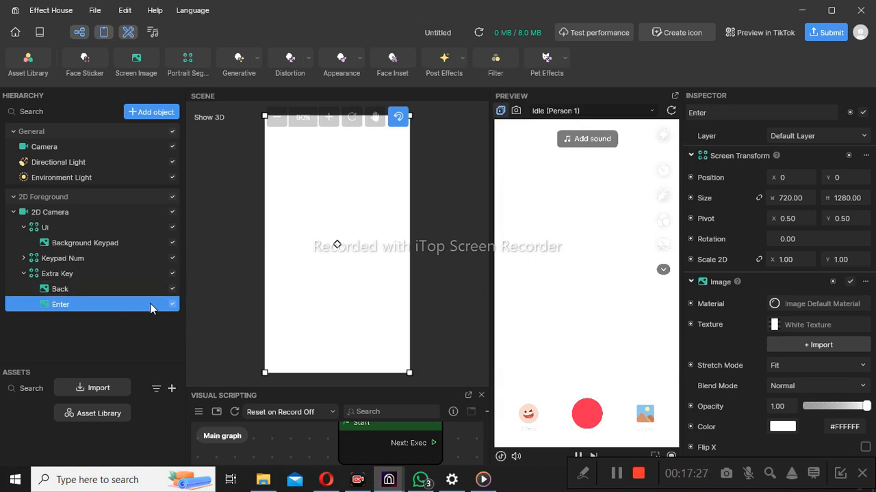
# Step: Import the black Enter key picture named download from the Desktop folder into the assets and preview it
pyautogui.click(170, 390)
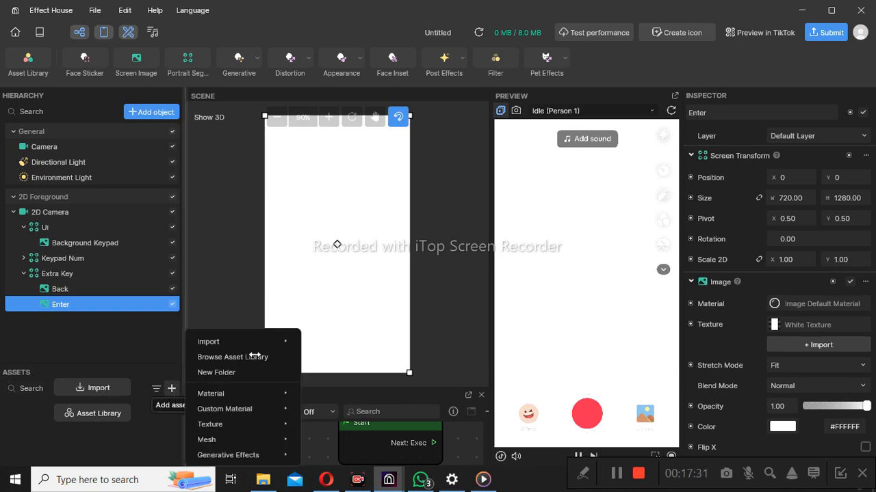
pyautogui.moveTo(271, 342)
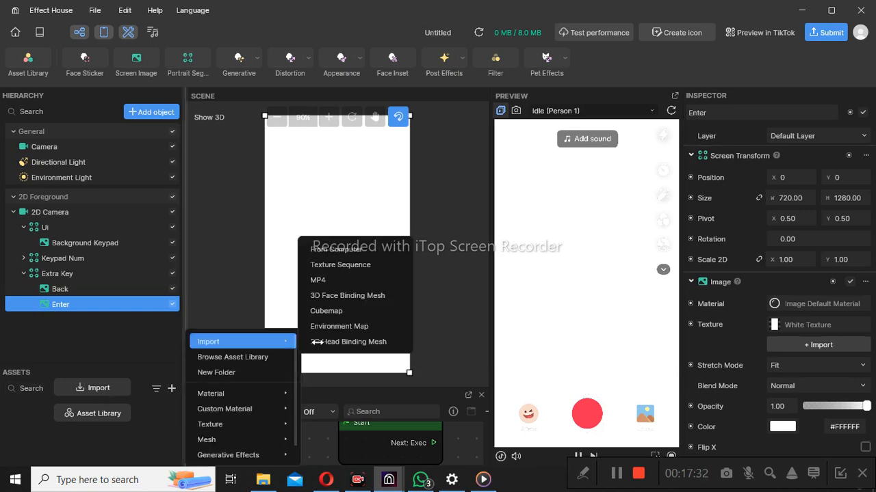
pyautogui.click(365, 250)
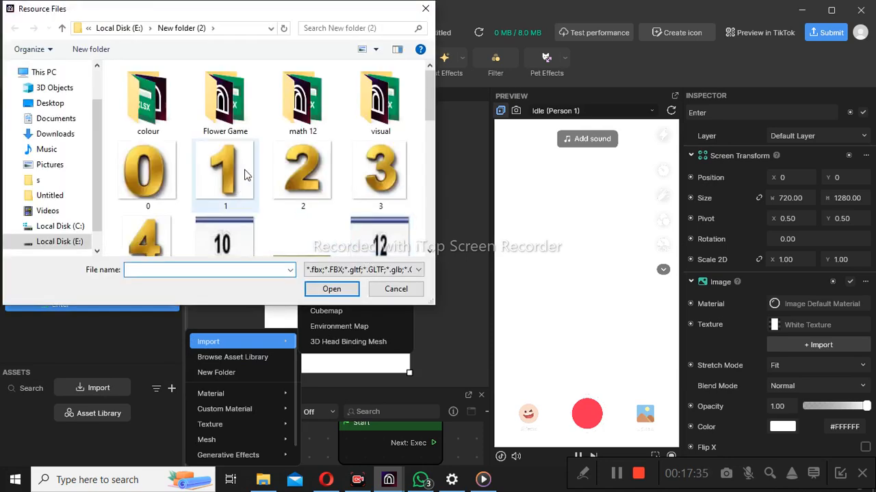
pyautogui.scroll(-6, 233, 174)
pyautogui.scroll(-3, 246, 175)
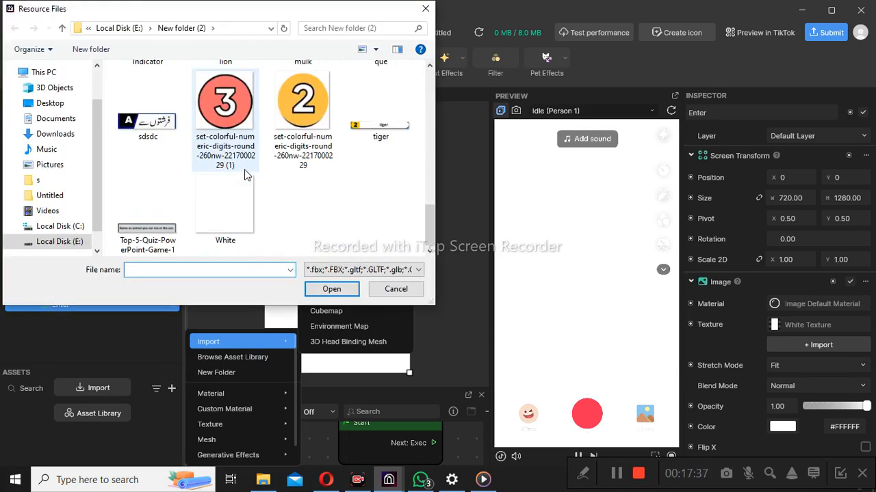
pyautogui.click(63, 105)
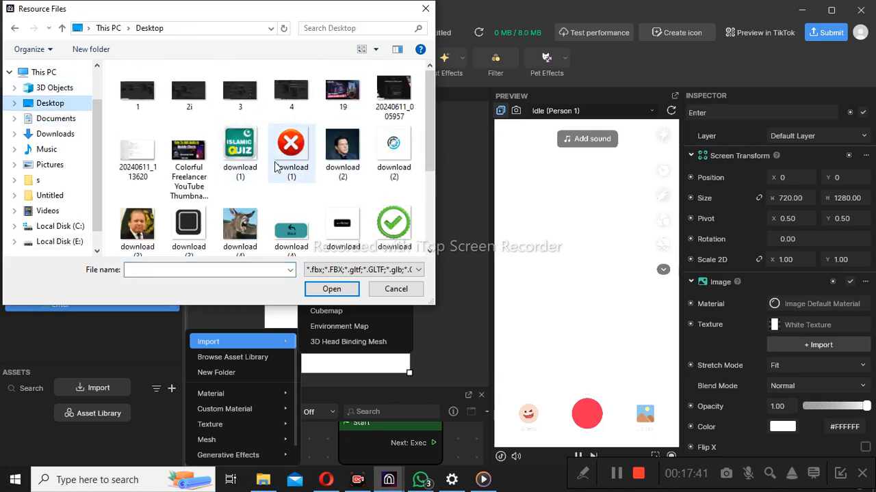
pyautogui.scroll(-3, 339, 239)
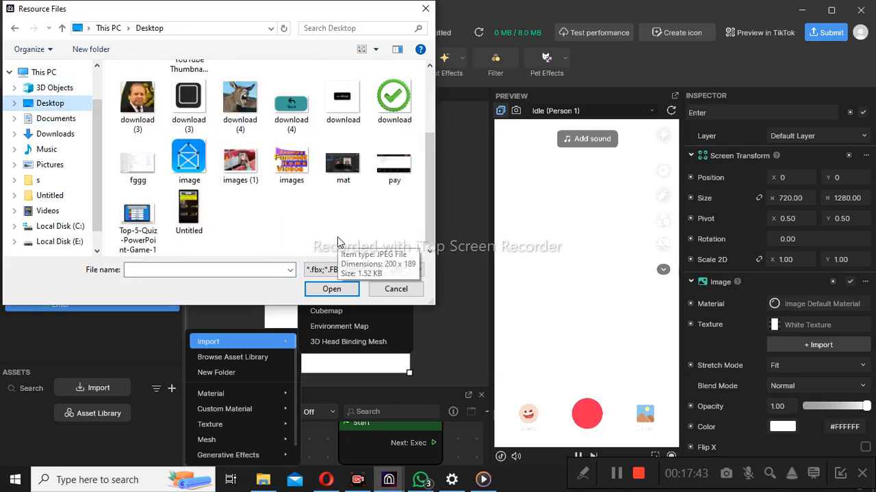
pyautogui.scroll(2, 337, 192)
pyautogui.click(342, 164)
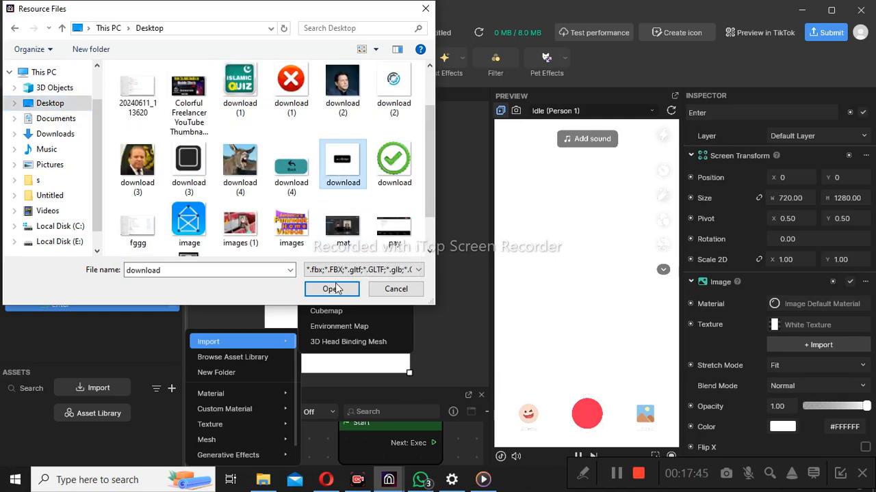
pyautogui.click(336, 292)
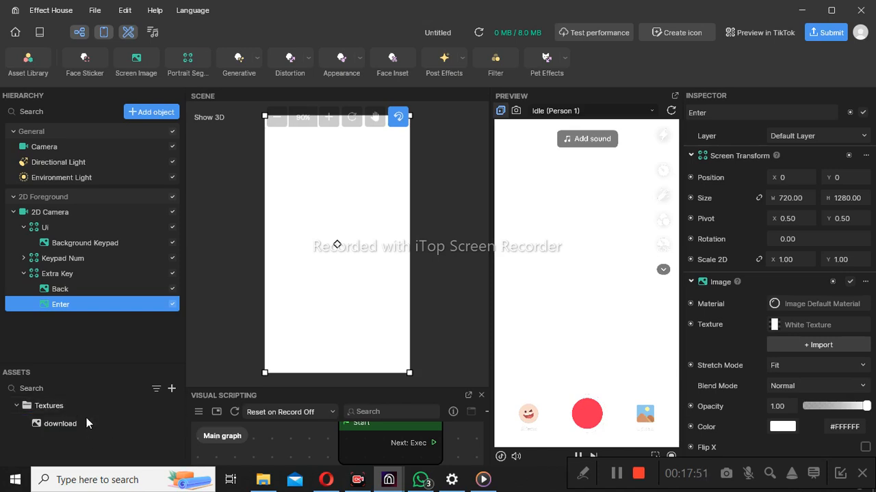
pyautogui.click(86, 420)
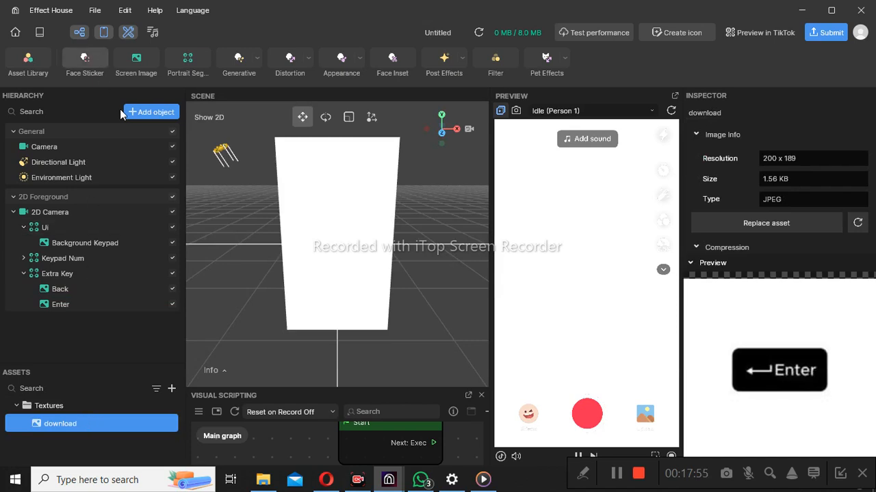
# Step: Import the Enter key picture download (1) from Local Disk (E:) into the assets
pyautogui.click(171, 388)
pyautogui.moveTo(256, 341)
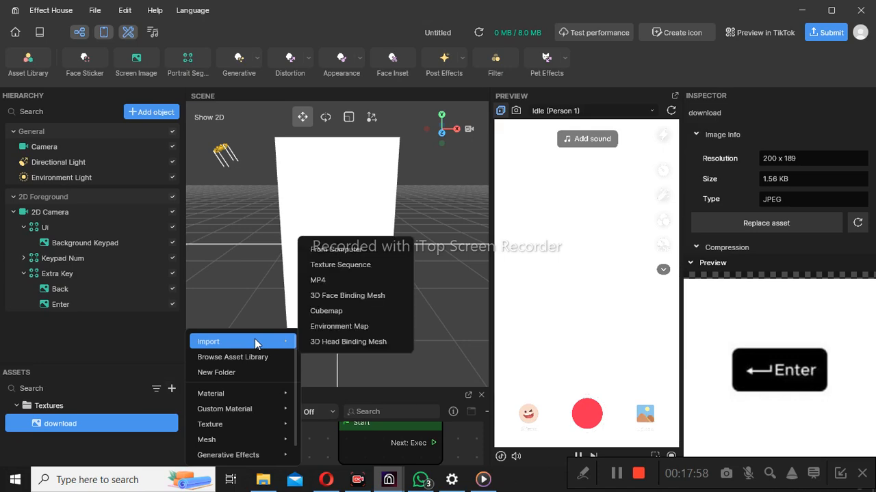
pyautogui.click(338, 251)
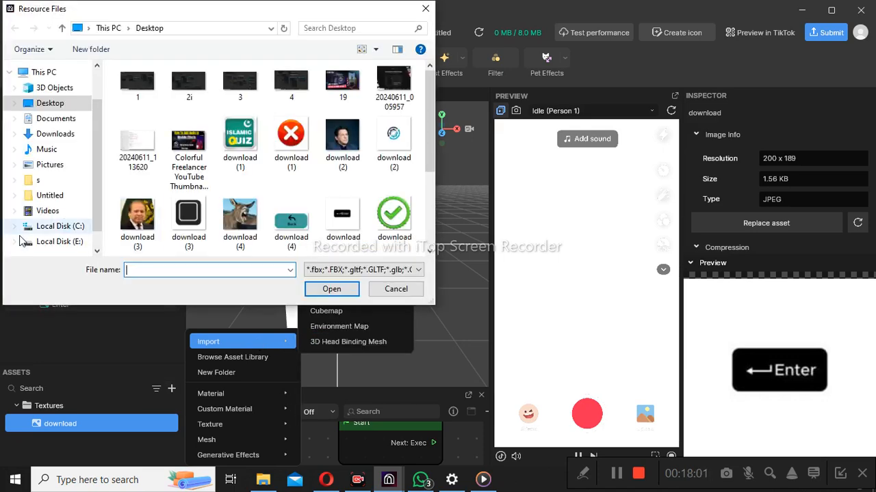
pyautogui.click(35, 242)
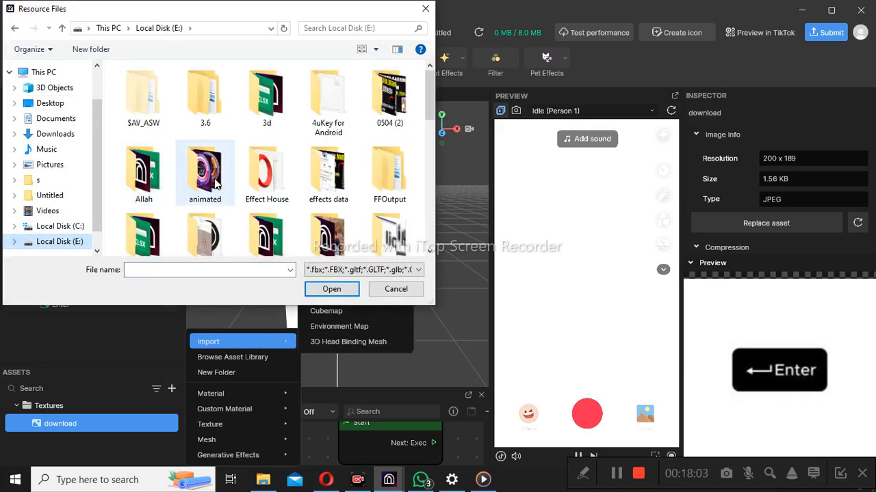
pyautogui.scroll(-10, 209, 185)
pyautogui.scroll(1, 214, 183)
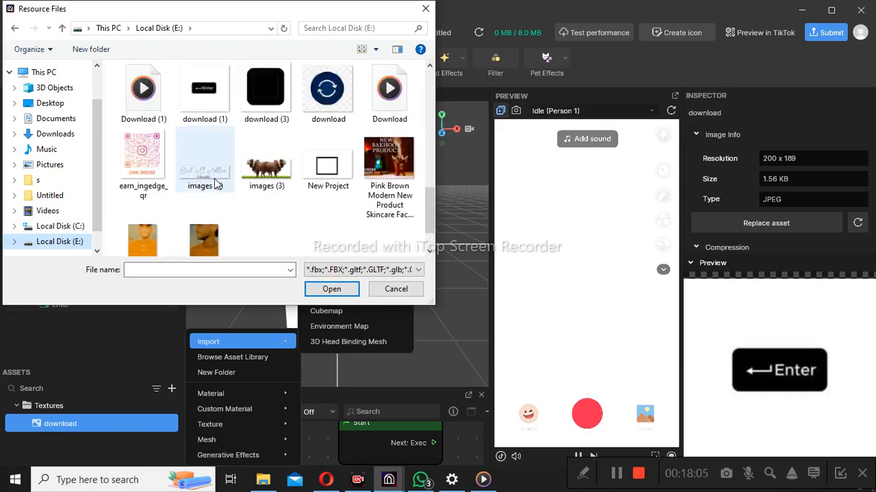
pyautogui.click(205, 93)
pyautogui.click(331, 289)
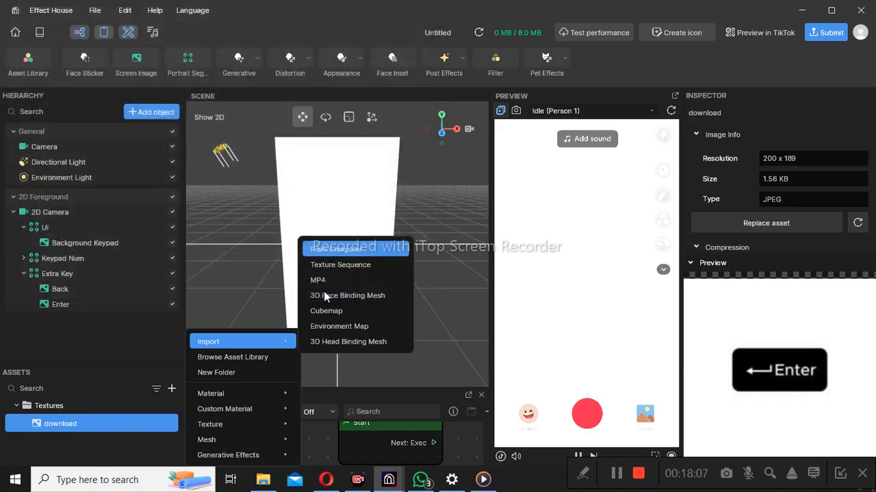
# Step: Delete the download texture from the assets
pyautogui.click(106, 427)
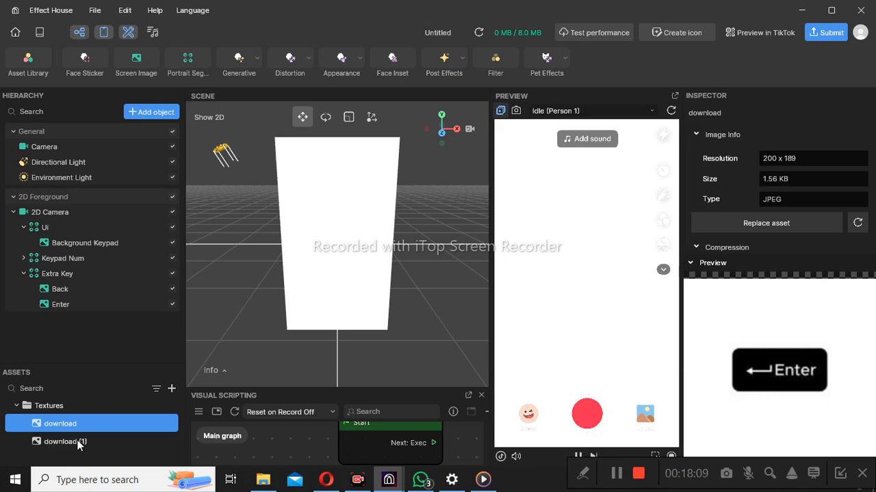
pyautogui.press('Delete')
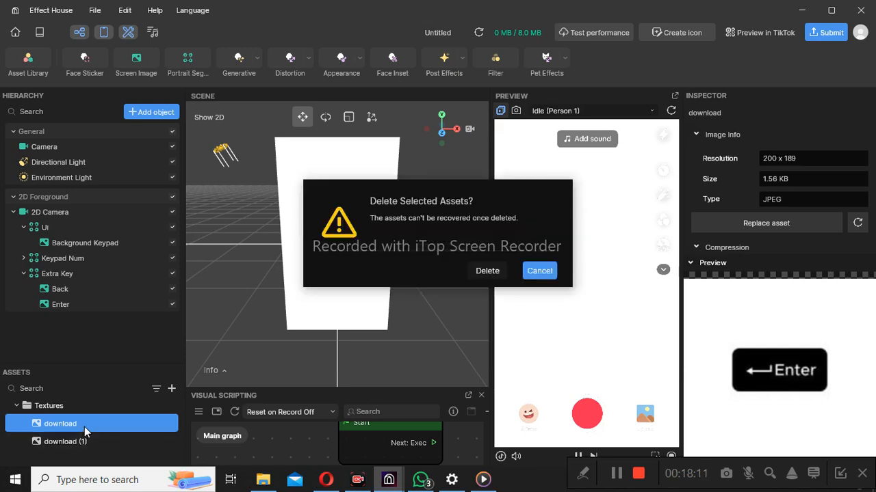
pyautogui.click(480, 272)
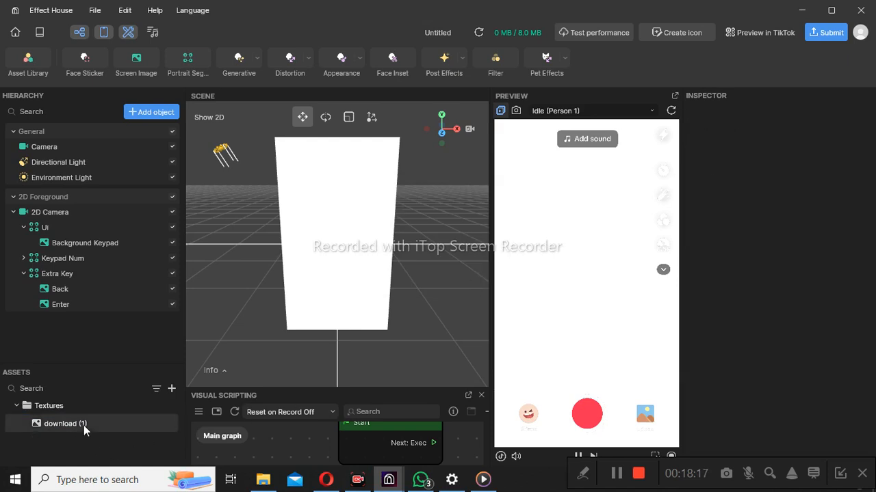
# Step: Set the Enter image's texture to the imported download (1) picture
pyautogui.click(84, 425)
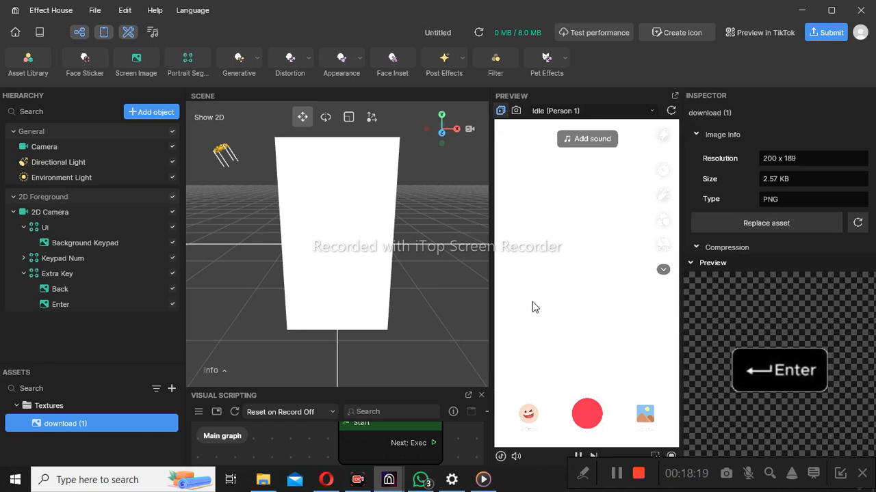
pyautogui.click(126, 304)
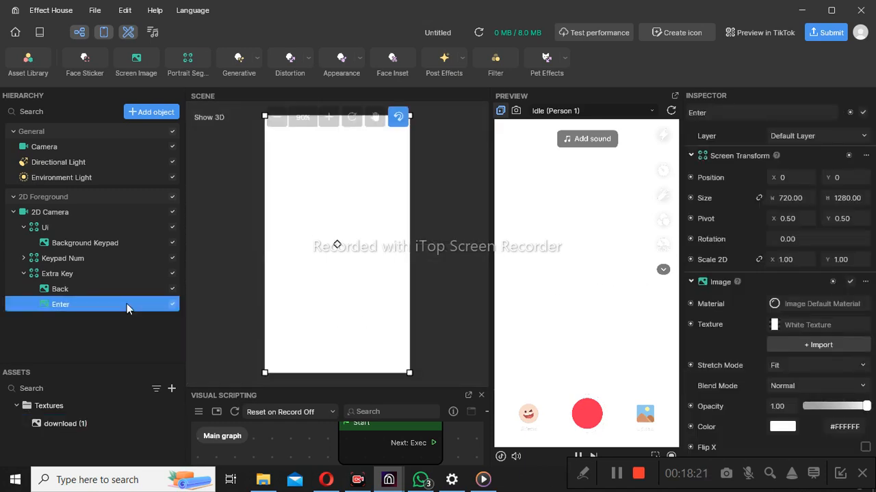
pyautogui.click(805, 327)
pyautogui.scroll(-2, 437, 263)
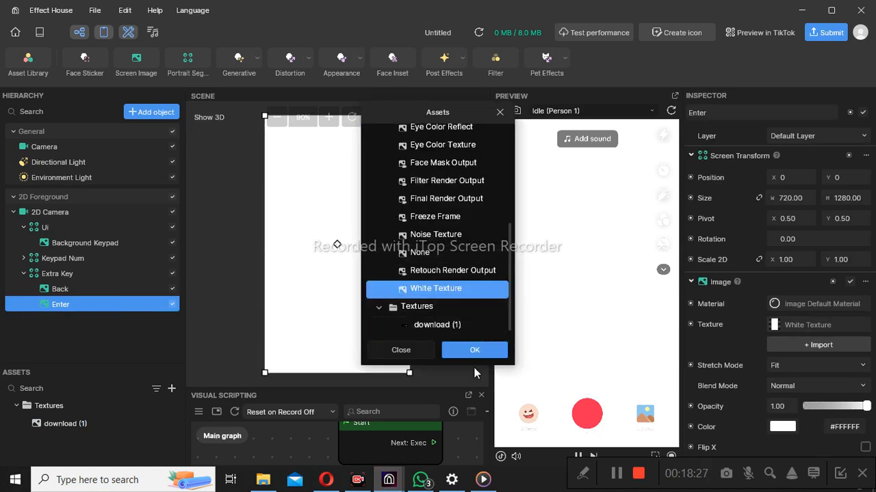
pyautogui.click(451, 325)
pyautogui.click(474, 350)
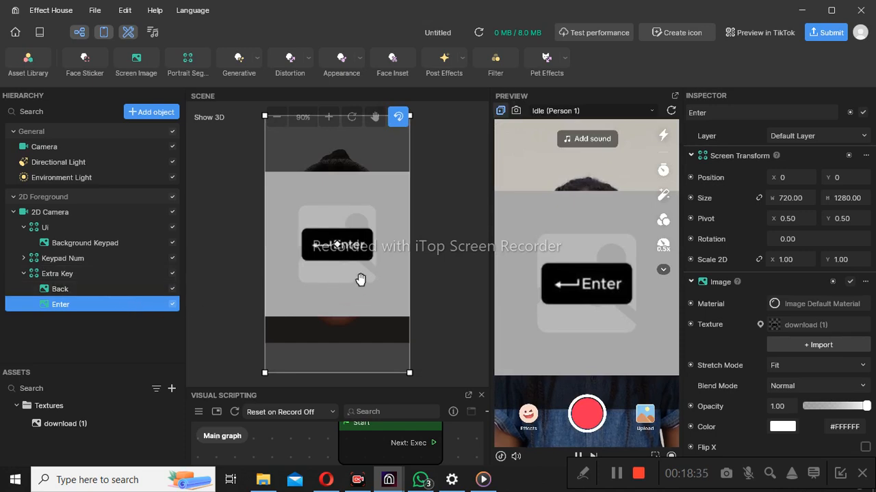
# Step: Hide the Back image and set the Enter image's 2D Y scale to 0.90
pyautogui.click(173, 289)
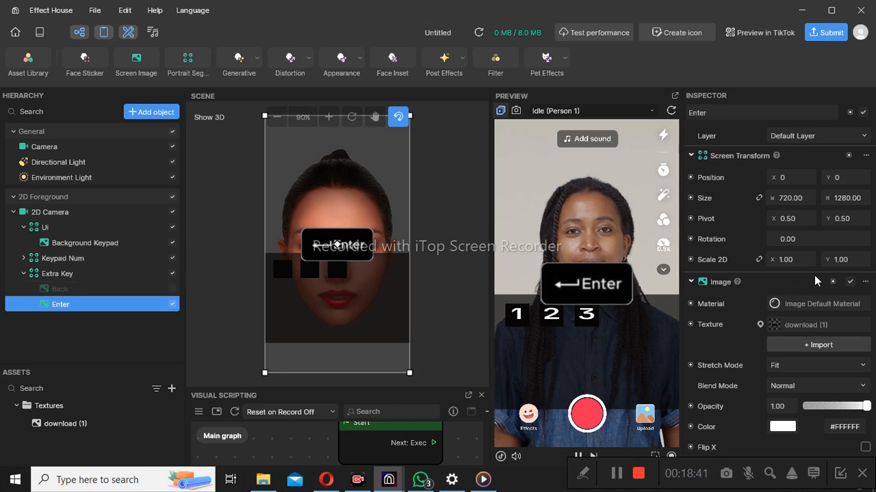
pyautogui.click(852, 262)
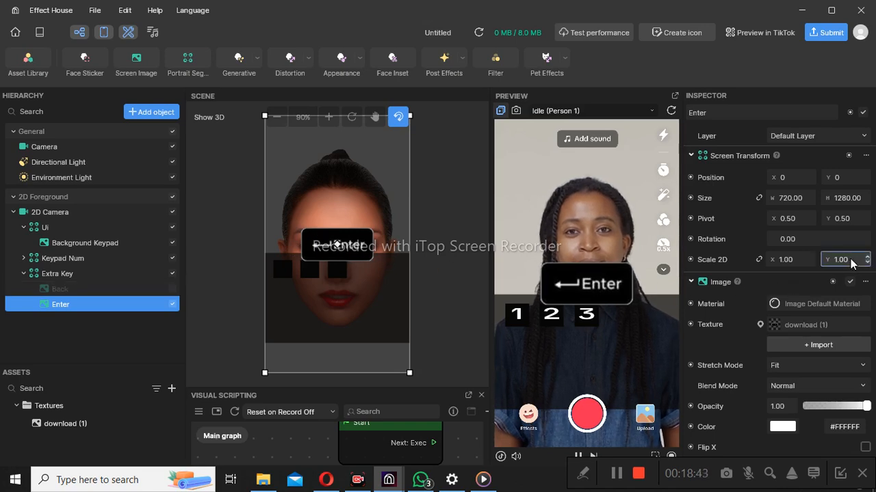
pyautogui.press('BackSpace')
pyautogui.press('BackSpace')
pyautogui.press('BackSpace')
pyautogui.press('BackSpace')
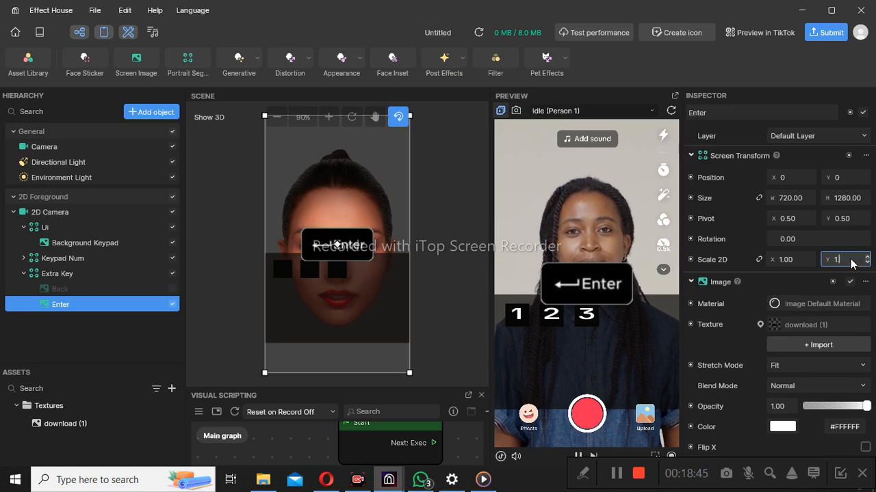
pyautogui.write('0')
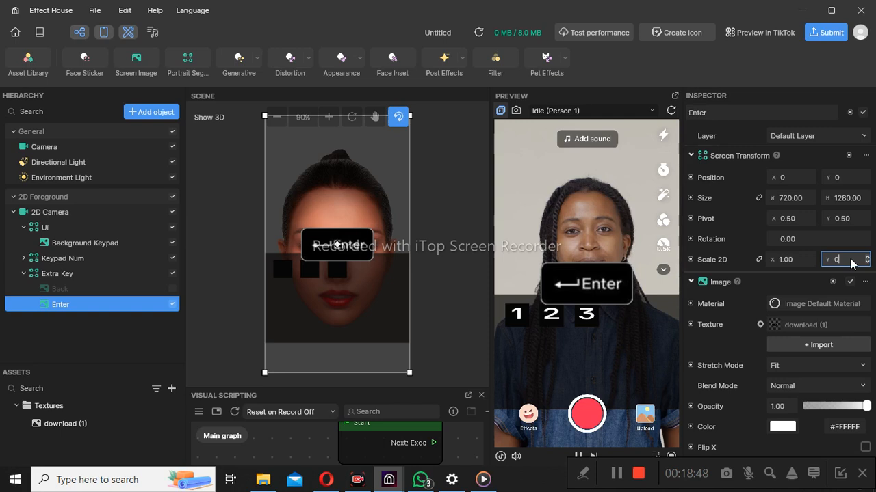
pyautogui.write('.0')
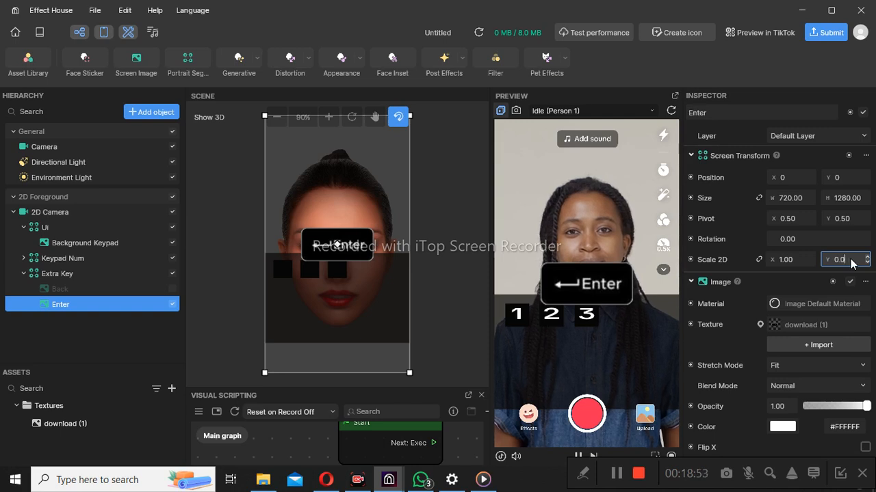
pyautogui.write('90')
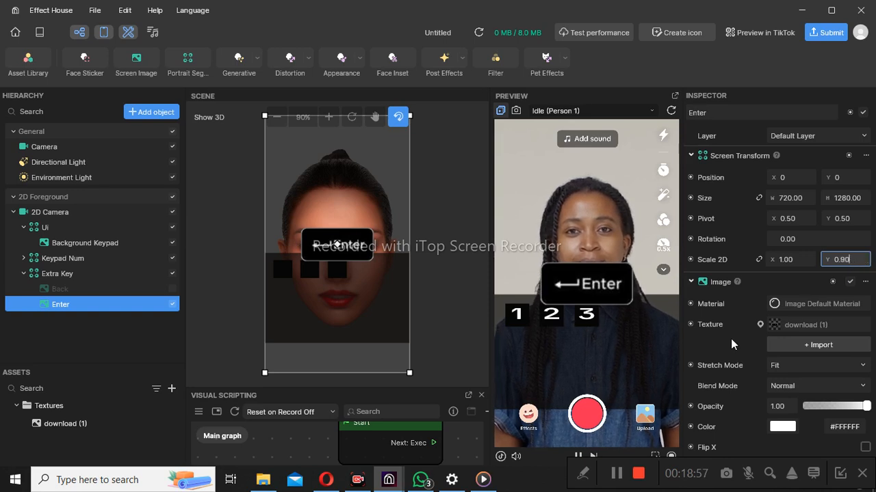
pyautogui.press('Return')
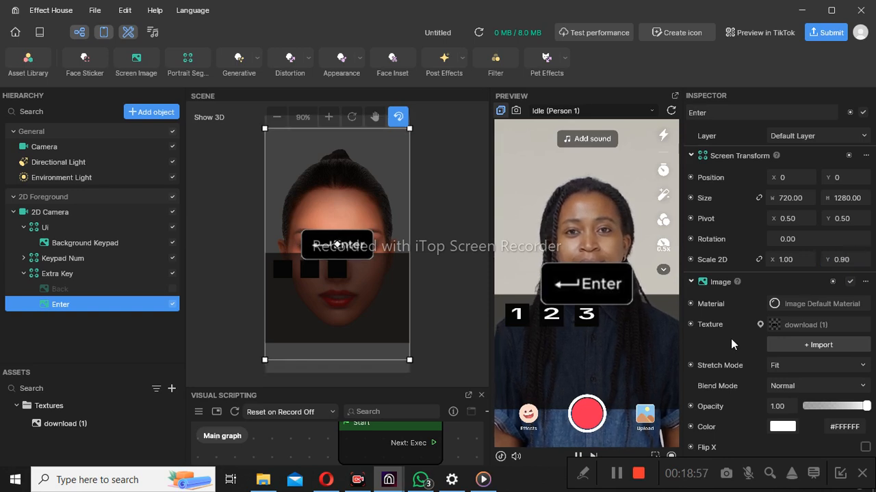
# Step: Set the Enter image's 2D X scale to 0.90
pyautogui.click(800, 260)
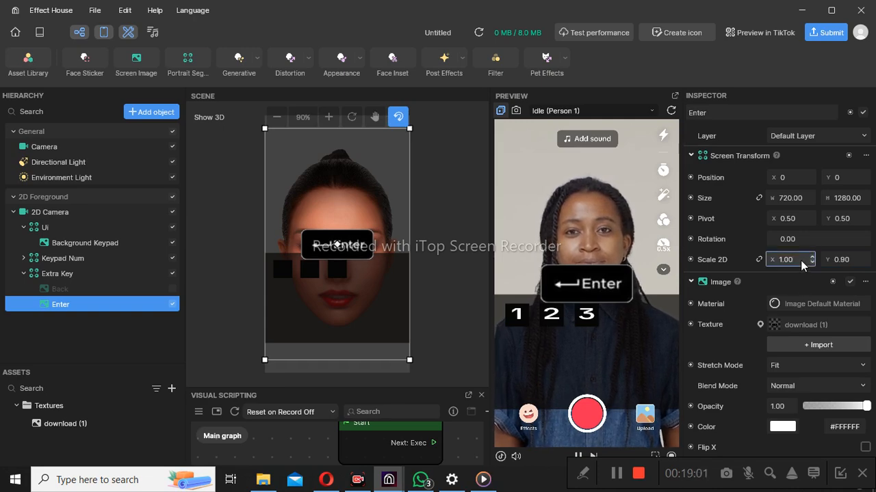
pyautogui.press('BackSpace')
pyautogui.write('90')
pyautogui.press('Return')
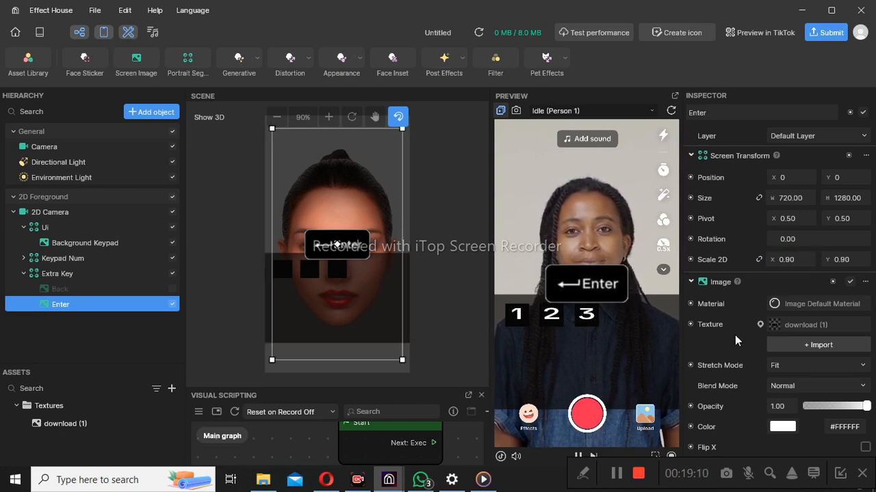
# Step: Set the Enter image's 2D scale to X 0.50 and Y 0.80 and move it to about X -258, Y 38
pyautogui.click(798, 261)
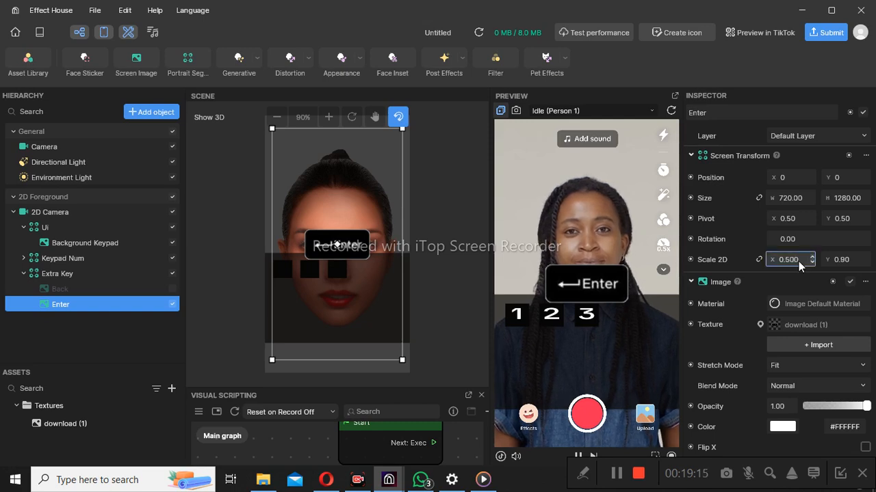
pyautogui.write('50')
pyautogui.click(851, 267)
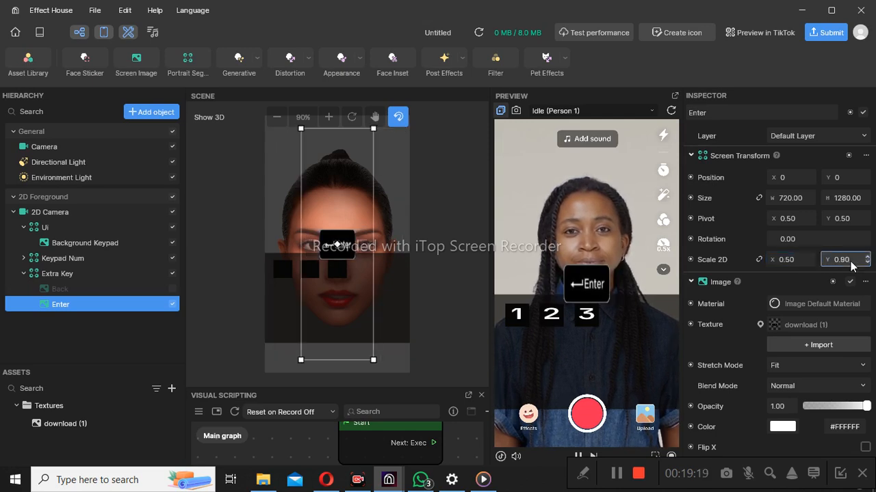
pyautogui.press('BackSpace')
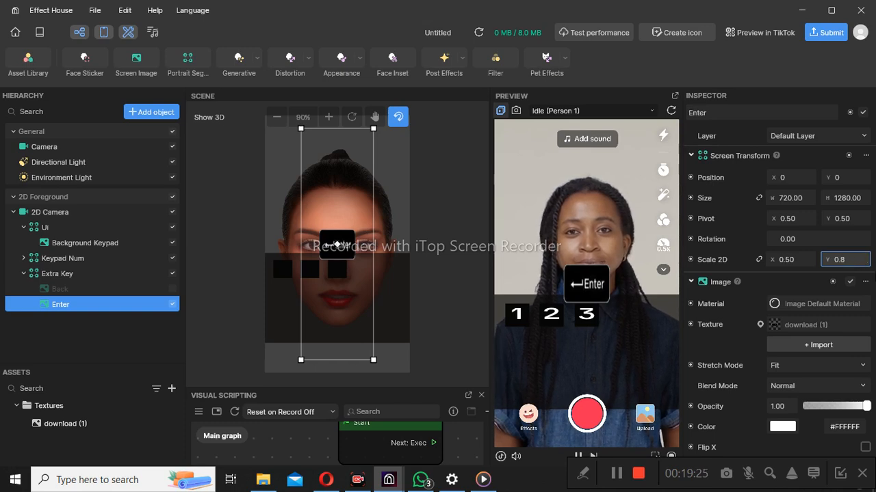
pyautogui.click(734, 343)
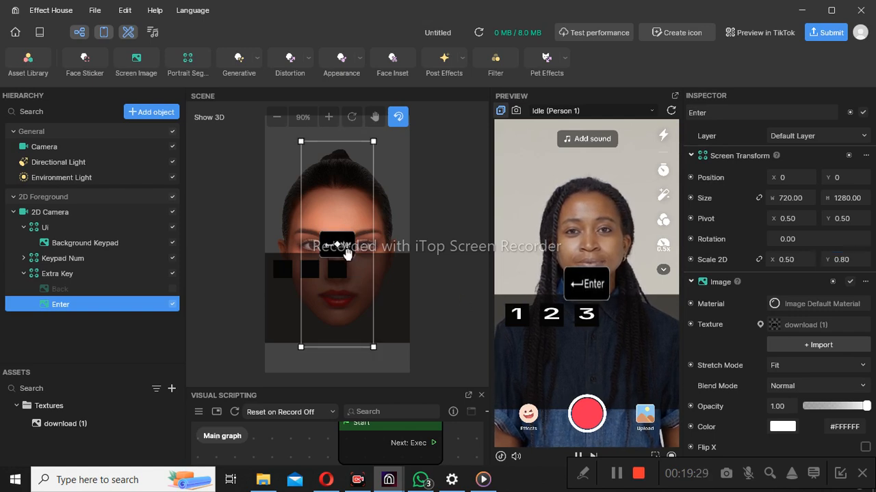
pyautogui.moveTo(347, 253); pyautogui.dragTo(293, 245)
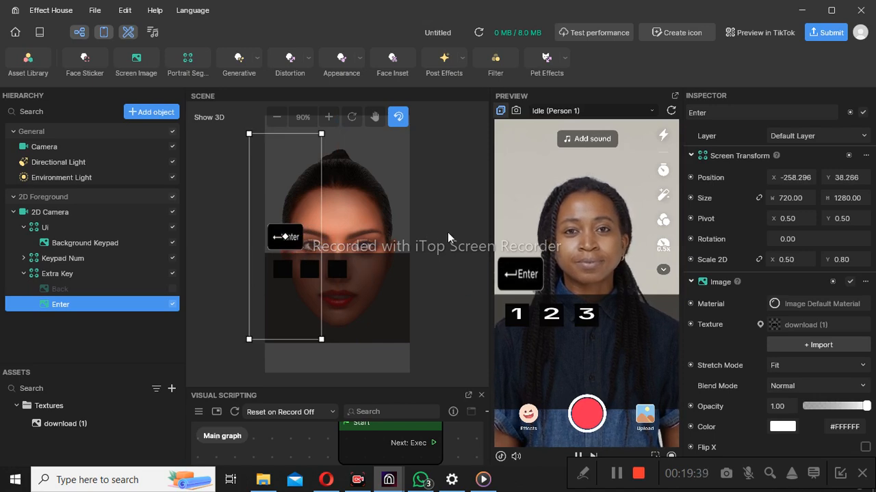
# Step: Import the Back key picture download (4) from the Desktop into the assets
pyautogui.click(79, 292)
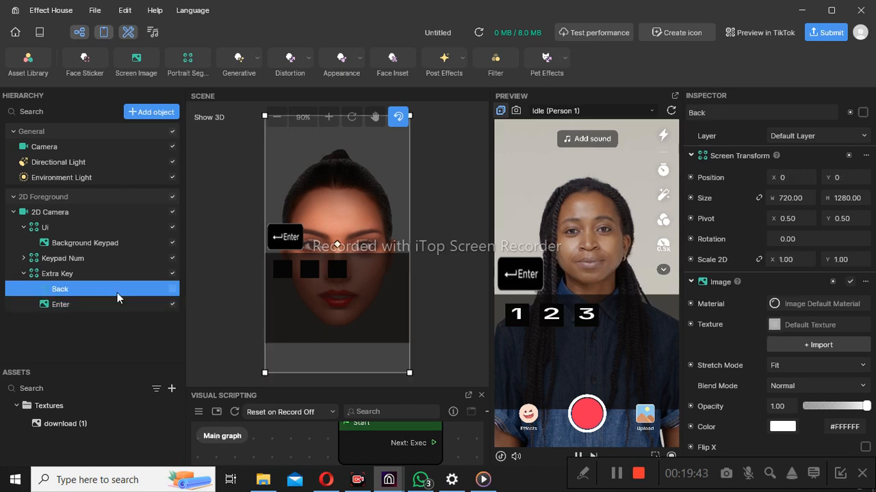
pyautogui.click(172, 389)
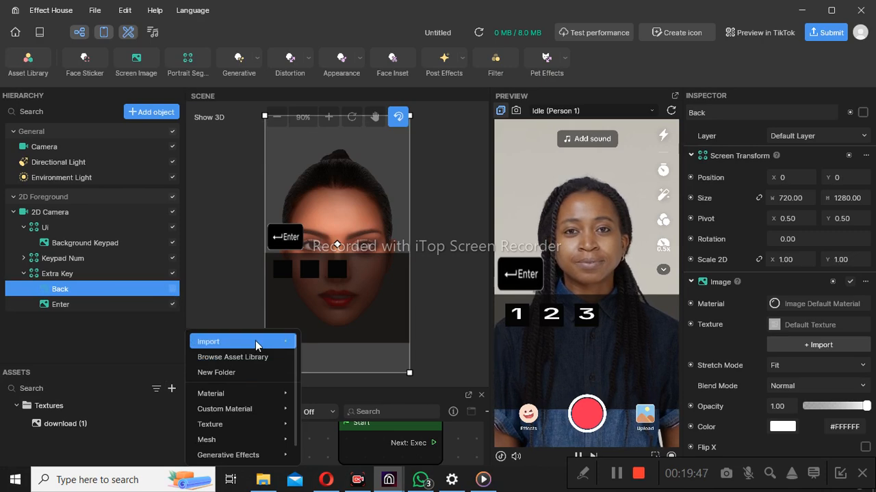
pyautogui.moveTo(255, 340)
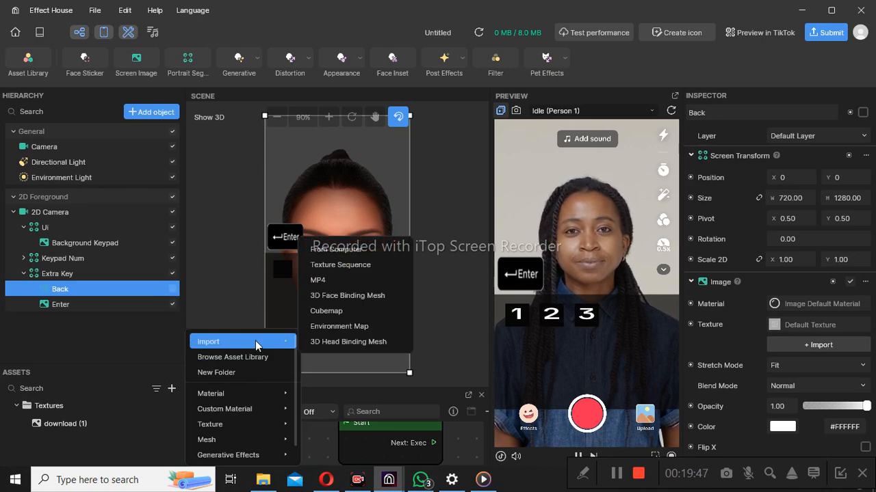
pyautogui.click(351, 250)
pyautogui.scroll(-3, 279, 194)
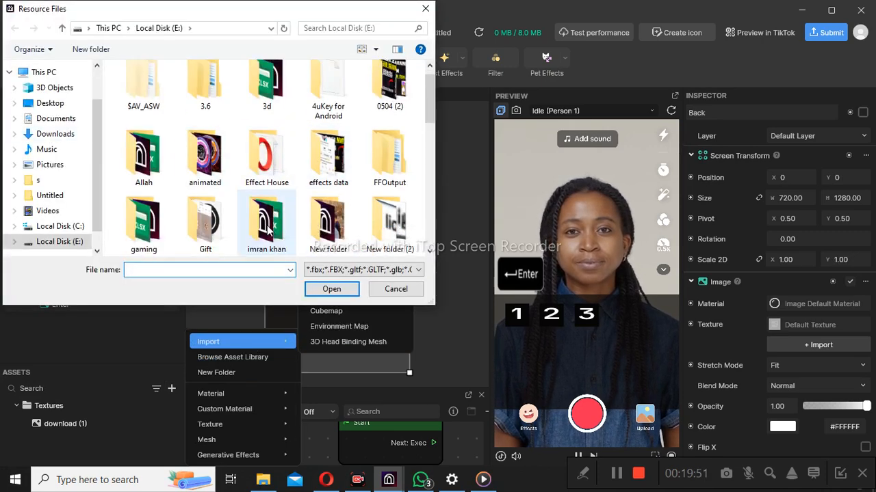
pyautogui.scroll(-5, 279, 194)
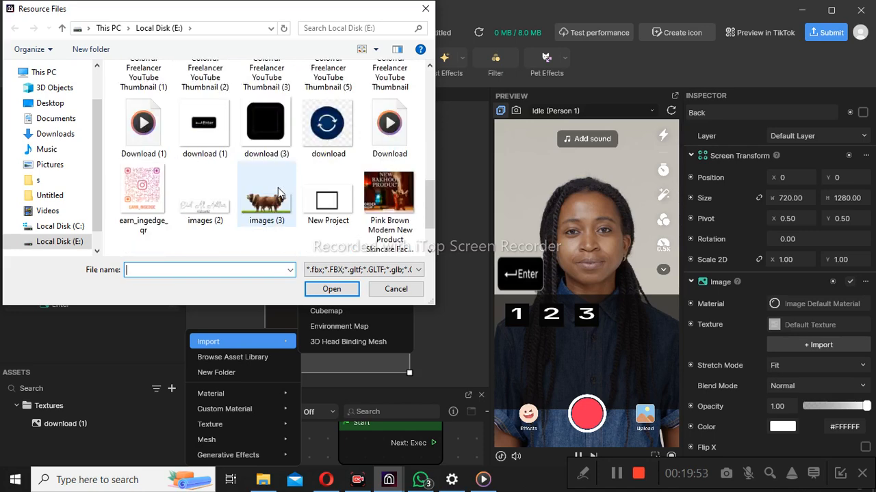
pyautogui.scroll(-2, 279, 194)
pyautogui.scroll(2, 278, 187)
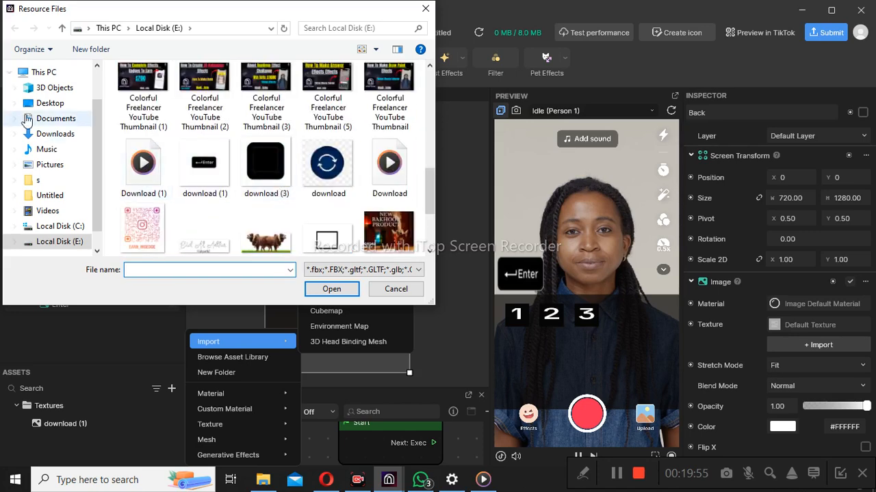
pyautogui.click(50, 103)
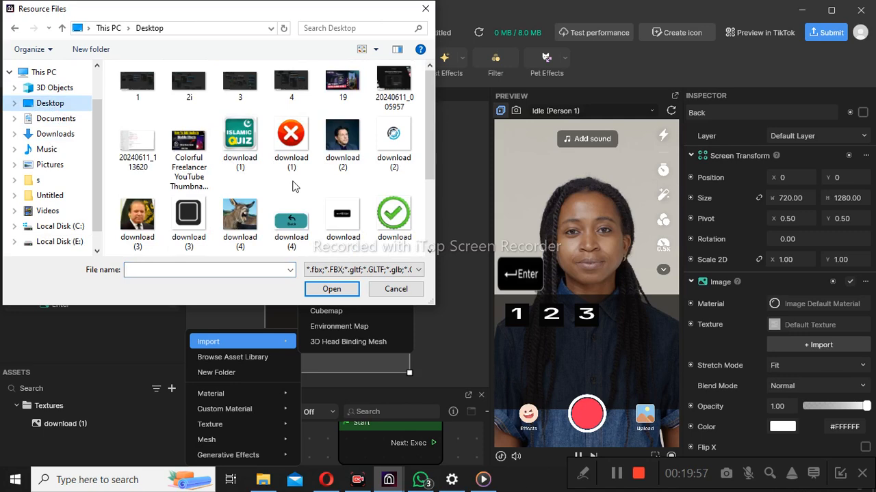
pyautogui.scroll(-3, 294, 186)
pyautogui.click(291, 104)
pyautogui.click(330, 289)
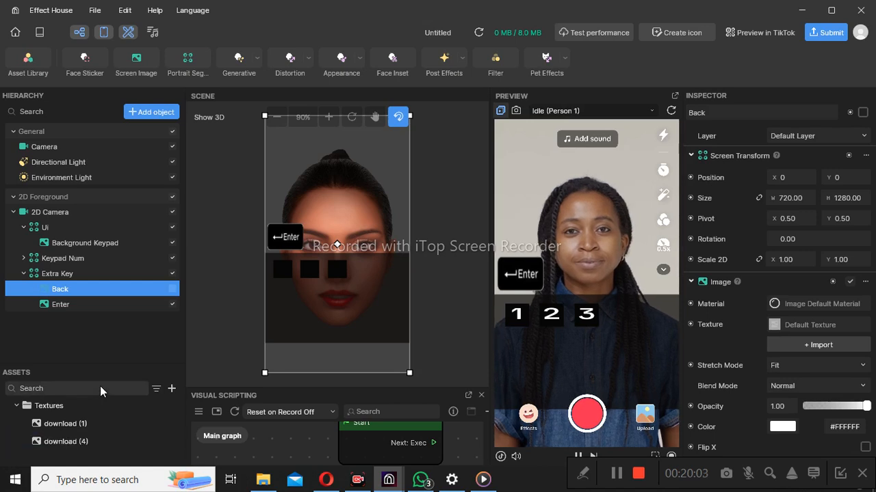
# Step: Set the Back image's texture to the imported download (4) picture and make the image visible
pyautogui.click(816, 323)
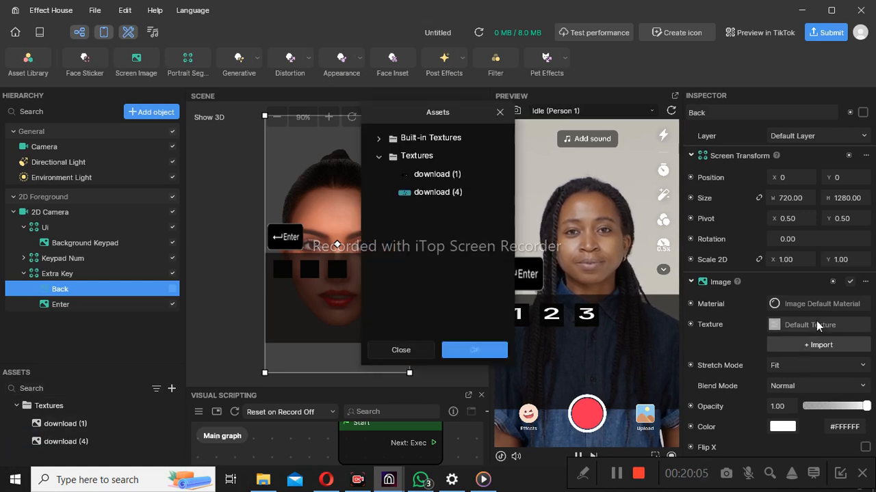
pyautogui.click(456, 194)
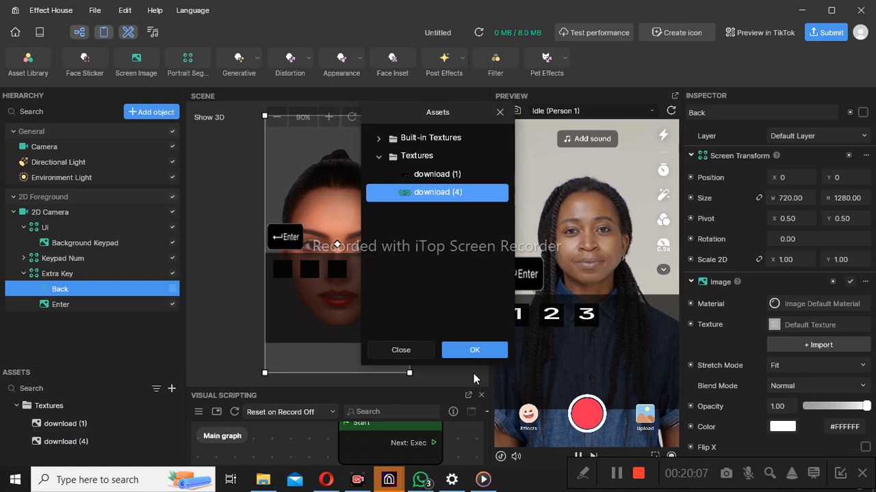
pyautogui.click(475, 351)
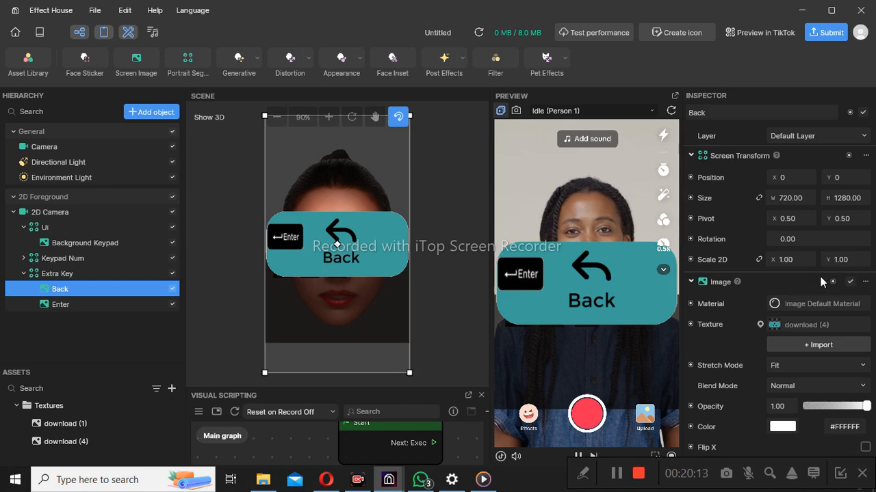
# Step: Set the Back image's 2D scale to X 0.50 and Y 0.80
pyautogui.click(797, 258)
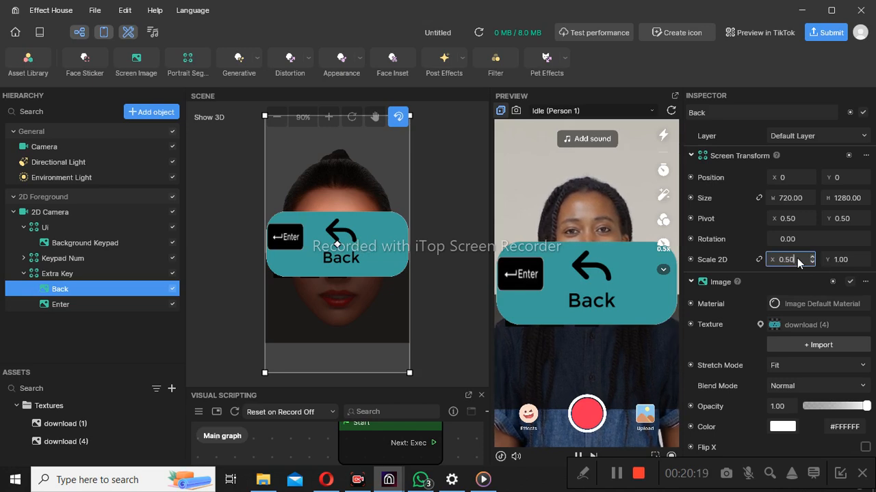
pyautogui.click(855, 260)
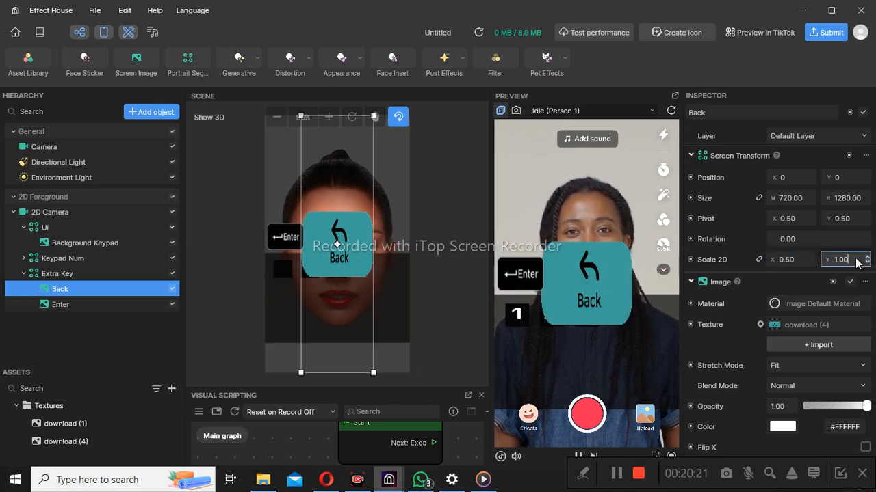
pyautogui.press('BackSpace')
pyautogui.press('BackSpace')
pyautogui.press('BackSpace')
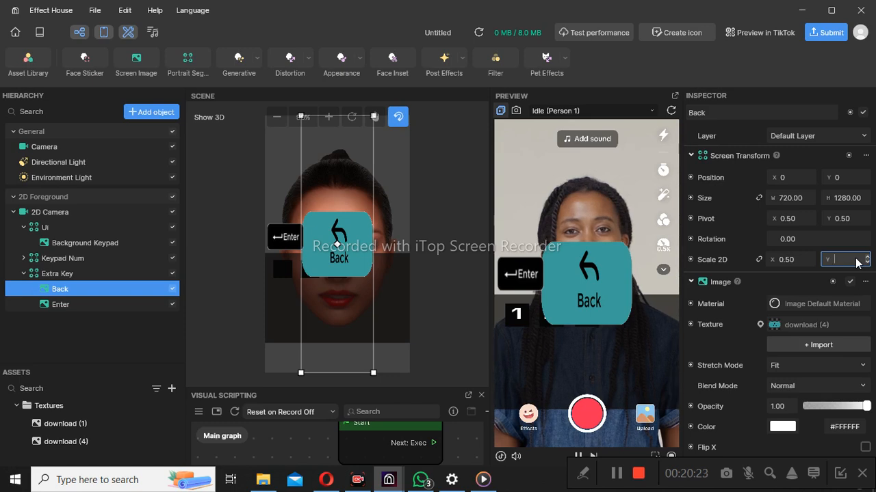
pyautogui.write('0.80')
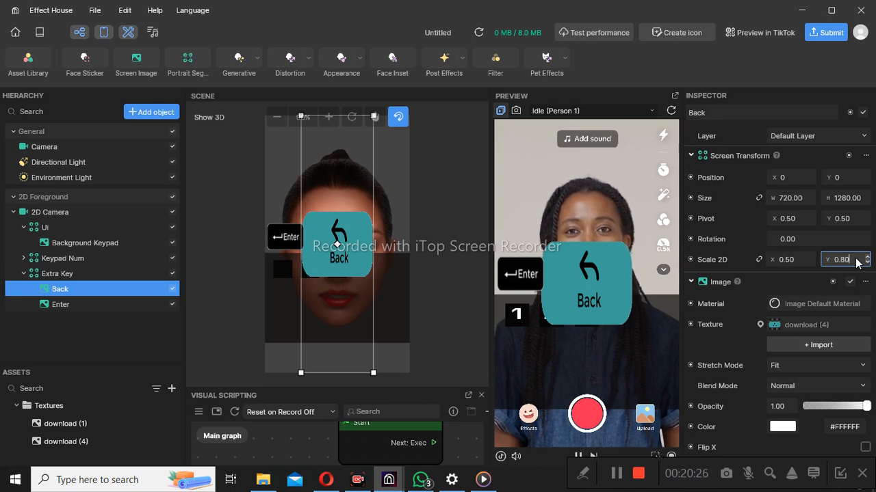
pyautogui.click(748, 350)
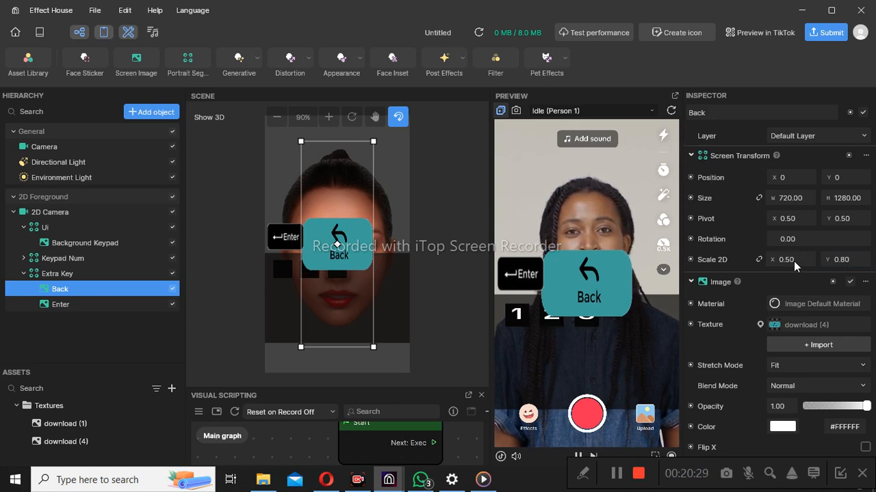
# Step: Try a 2D X scale of 0.10 on the Back image
pyautogui.press('BackSpace')
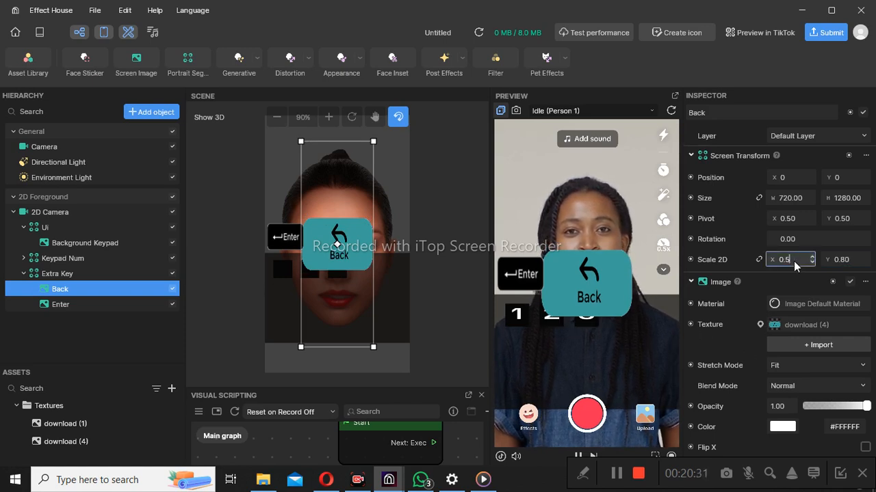
pyautogui.write('10')
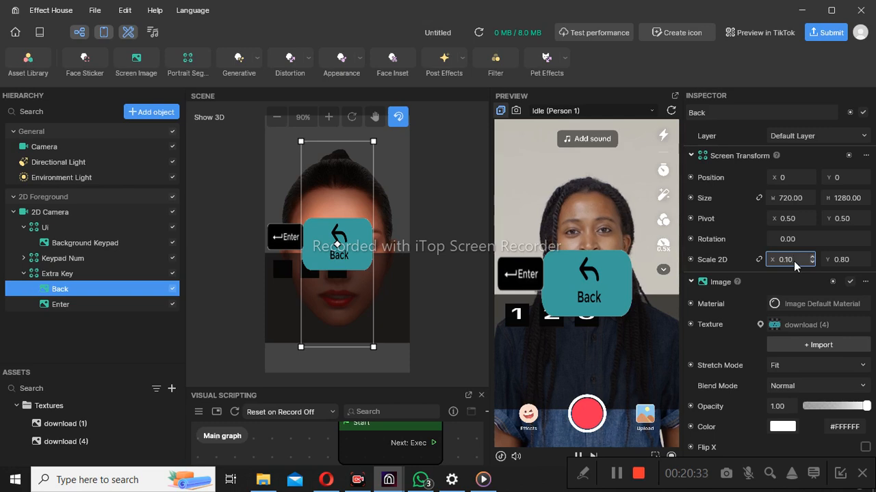
pyautogui.click(739, 355)
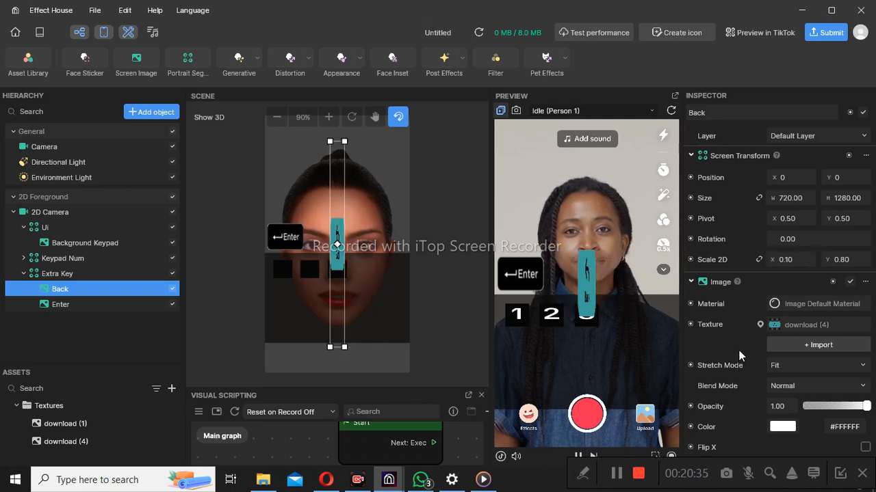
# Step: Set the Back image's 2D scale to X 0.30 and Y 0.50 and move it to about X 252, Y 54
pyautogui.click(800, 261)
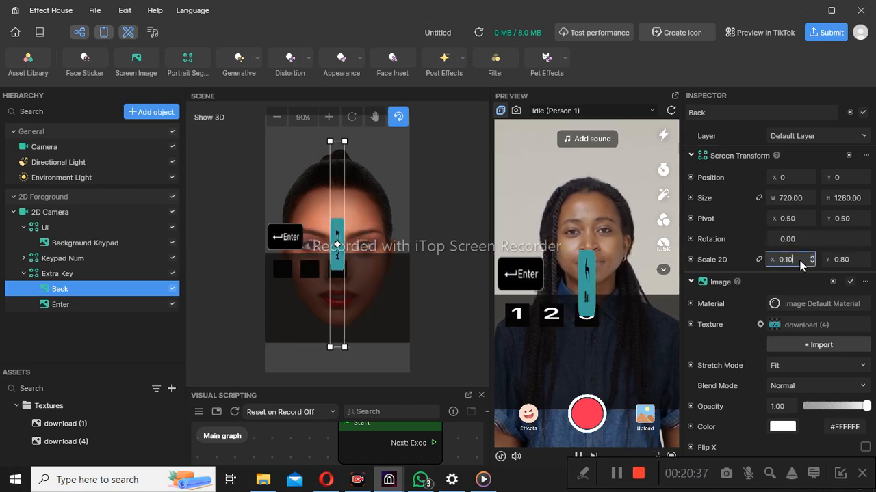
pyautogui.write('.30')
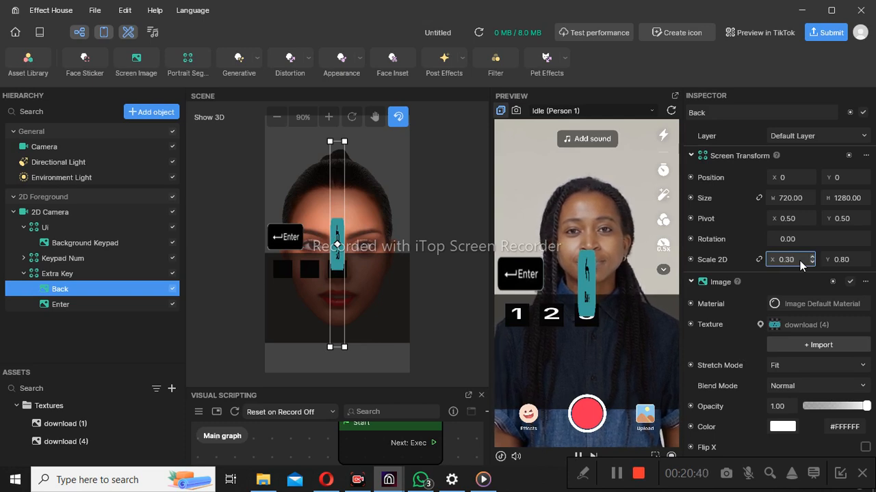
pyautogui.click(749, 311)
pyautogui.click(854, 261)
pyautogui.write('.50')
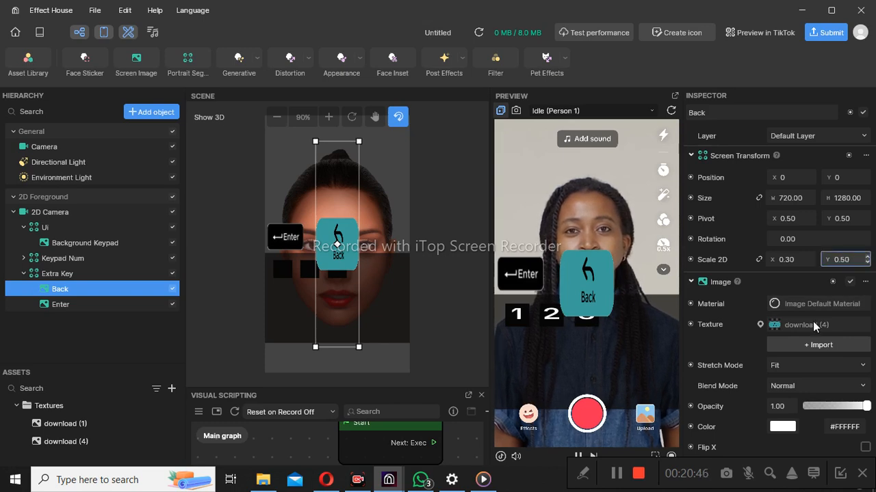
pyautogui.click(751, 345)
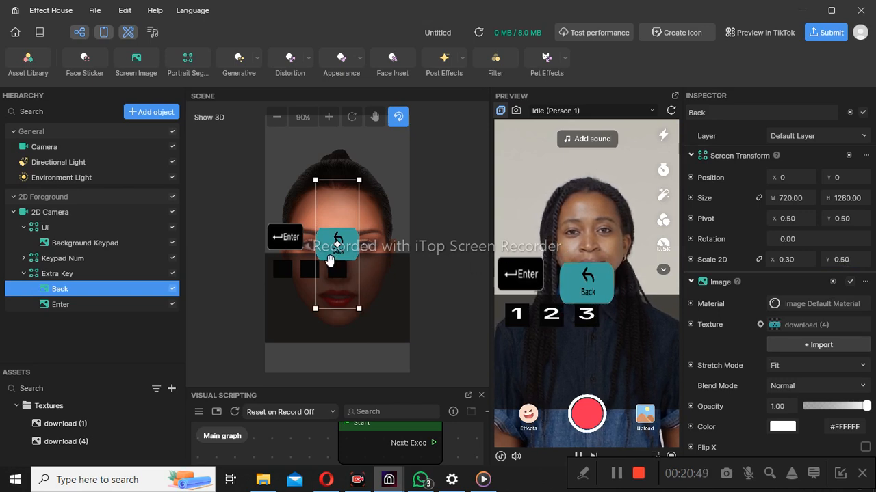
pyautogui.moveTo(335, 257); pyautogui.dragTo(380, 248)
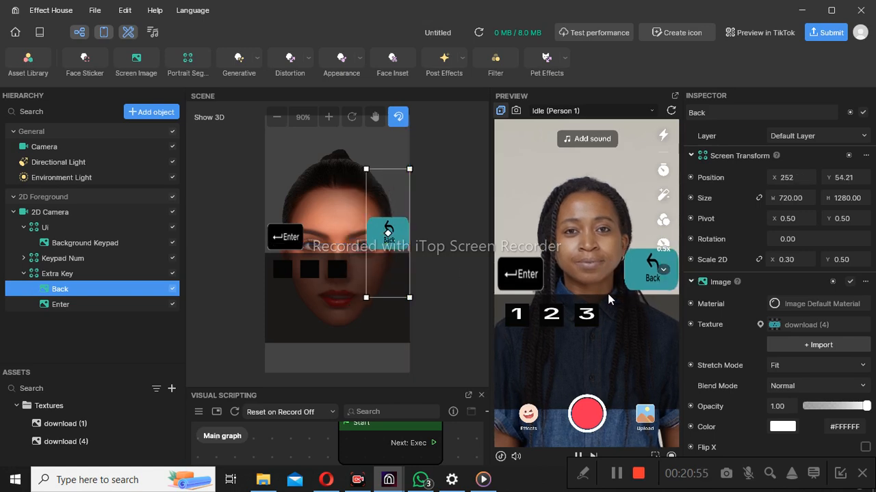
# Step: Reduce the Back image's 2D scale to X 0.23 and Y 0.37
pyautogui.click(813, 263)
pyautogui.click(813, 262)
pyautogui.click(812, 263)
pyautogui.click(812, 262)
pyautogui.click(813, 263)
pyautogui.click(813, 262)
pyautogui.click(813, 262)
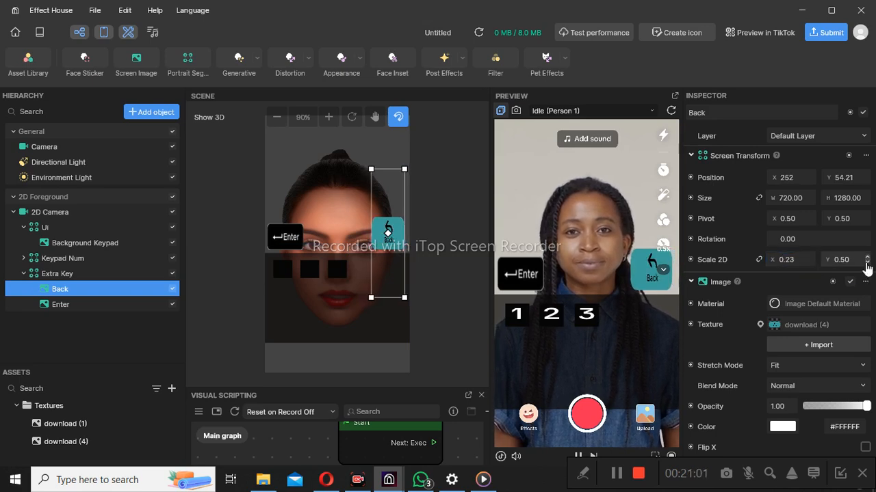
pyautogui.click(867, 262)
pyautogui.click(867, 262)
pyautogui.click(867, 262)
pyautogui.click(867, 263)
pyautogui.click(866, 263)
pyautogui.click(866, 263)
pyautogui.click(867, 263)
pyautogui.click(866, 263)
pyautogui.click(866, 263)
pyautogui.click(866, 263)
pyautogui.click(866, 263)
pyautogui.click(867, 263)
pyautogui.click(867, 264)
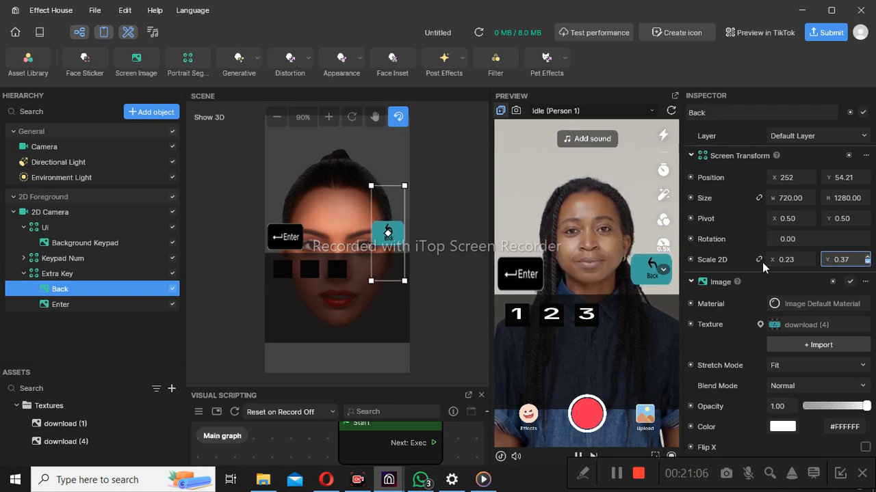
# Step: Increase the Back image's 2D X scale to 0.27 and align it with the Enter key at about X 263, Y 38
pyautogui.click(812, 258)
pyautogui.click(812, 258)
pyautogui.click(812, 258)
pyautogui.click(812, 258)
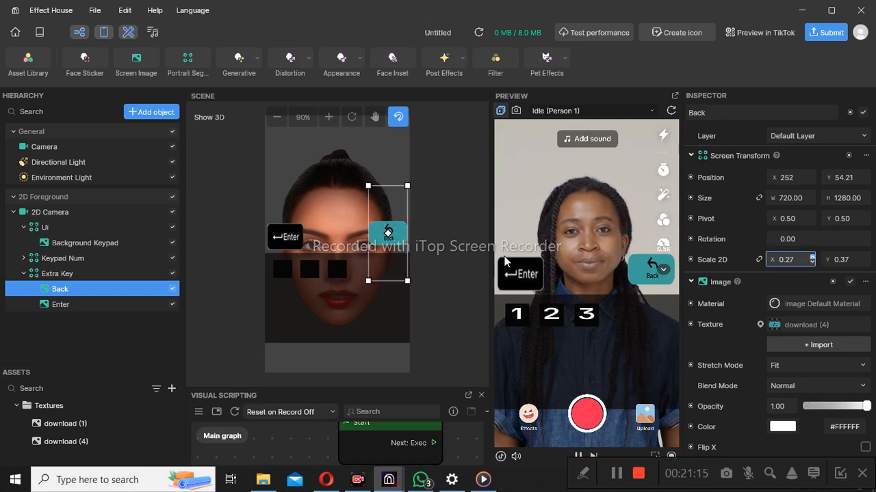
pyautogui.moveTo(387, 232); pyautogui.dragTo(393, 237)
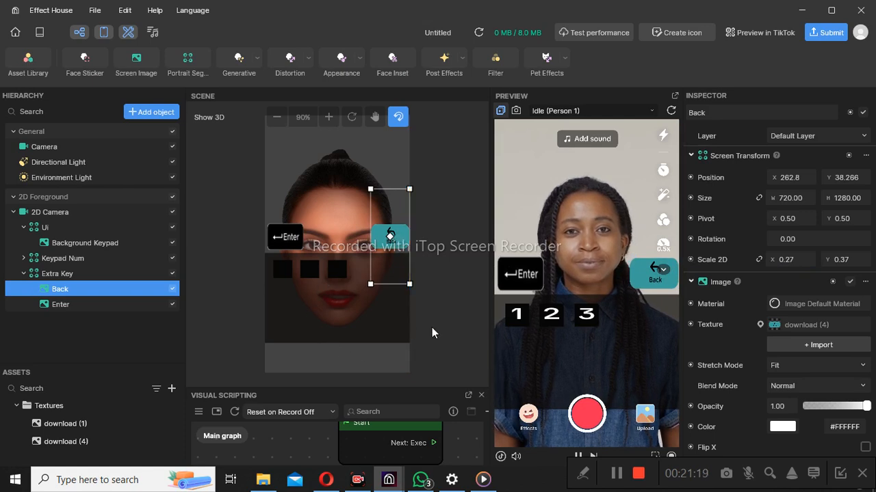
# Step: Collapse the Extra Key group and add a new 2D Screen Image to the scene
pyautogui.click(76, 328)
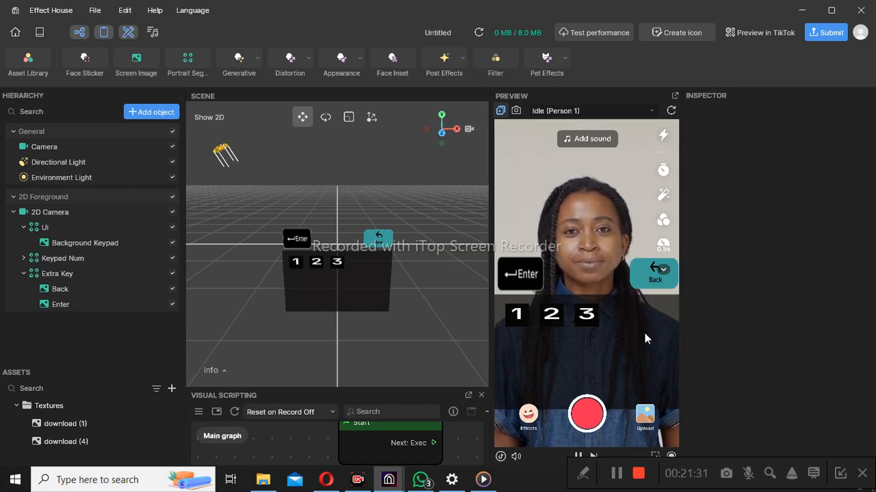
pyautogui.click(24, 273)
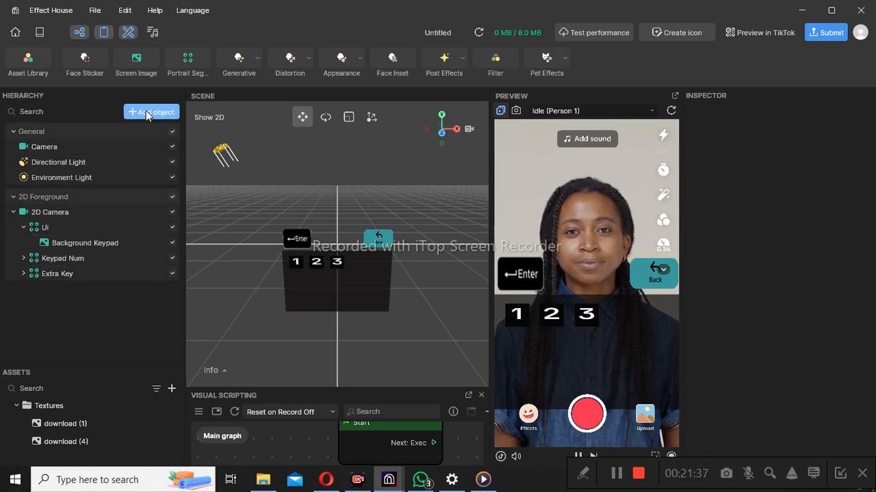
pyautogui.click(147, 114)
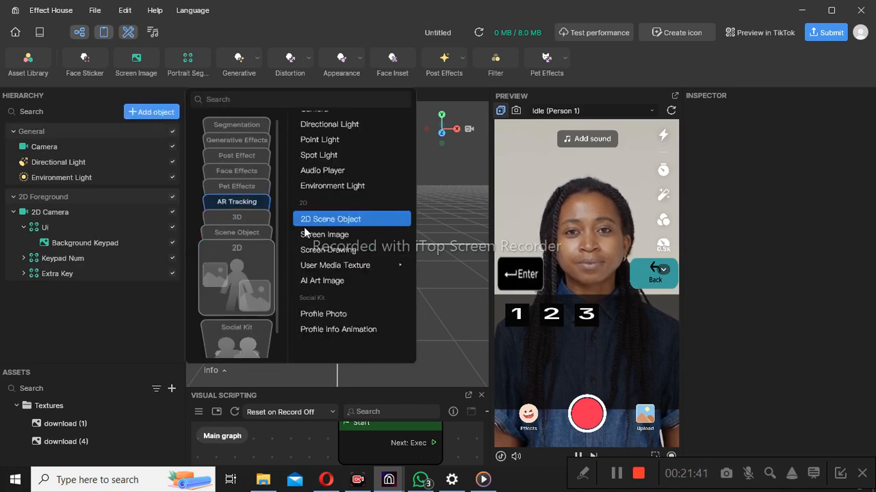
pyautogui.scroll(1, 322, 231)
pyautogui.scroll(3, 322, 232)
pyautogui.click(256, 260)
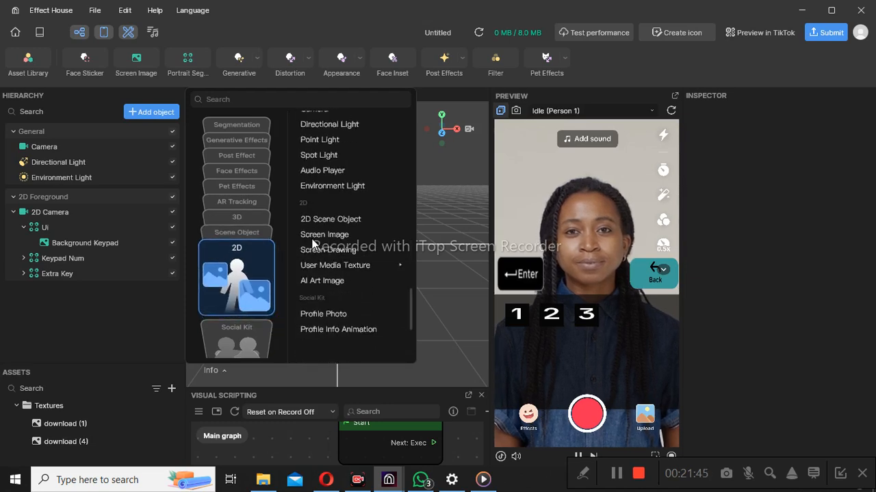
pyautogui.click(321, 235)
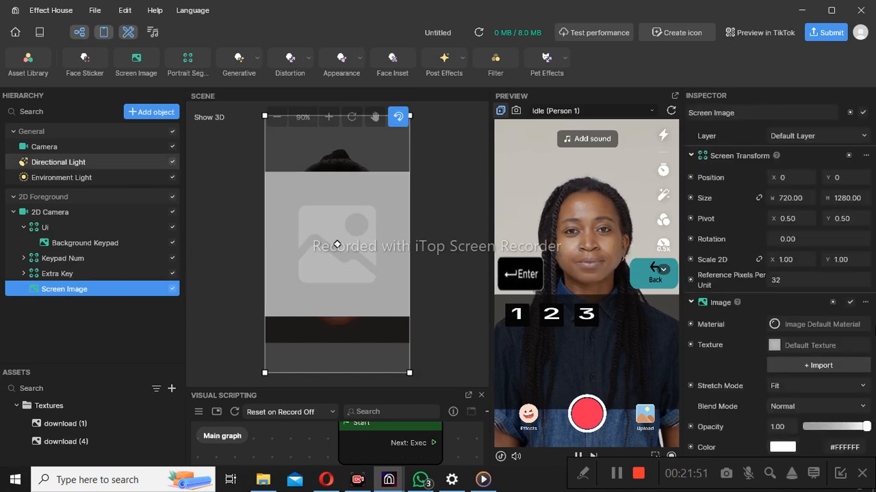
# Step: Assign the built-in White Texture to the new Screen Image
pyautogui.click(813, 350)
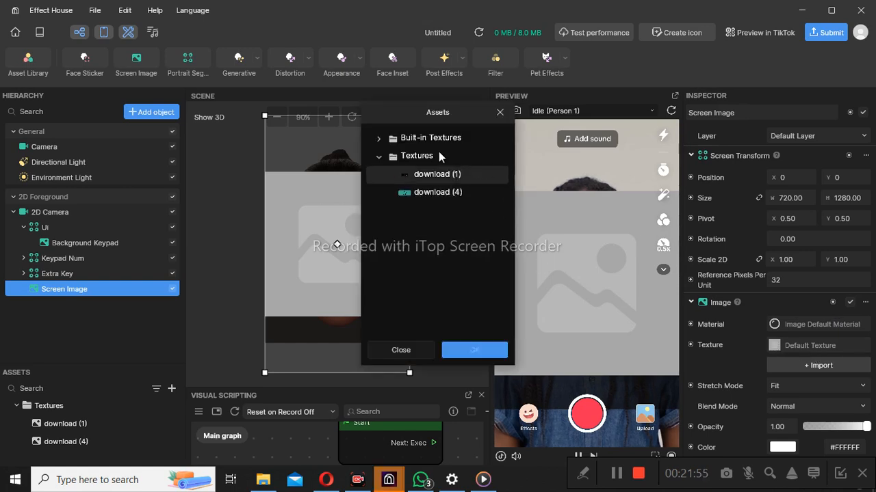
pyautogui.click(378, 139)
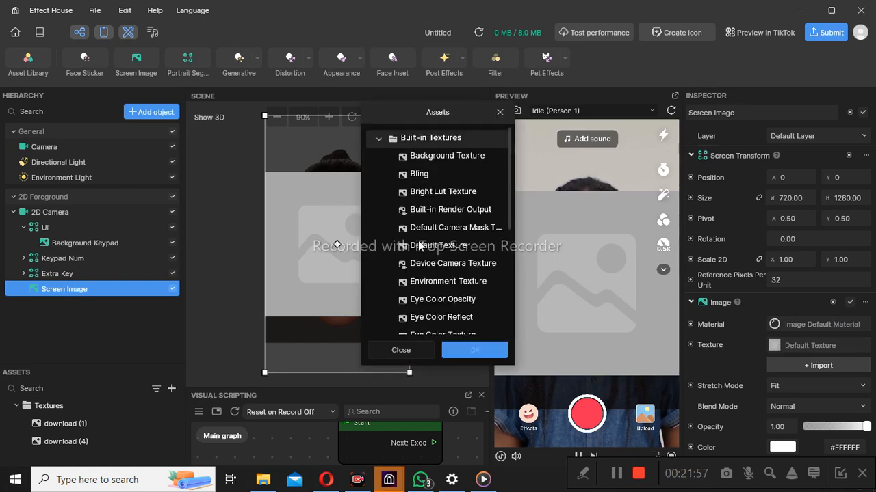
pyautogui.scroll(-5, 421, 232)
pyautogui.scroll(-2, 422, 249)
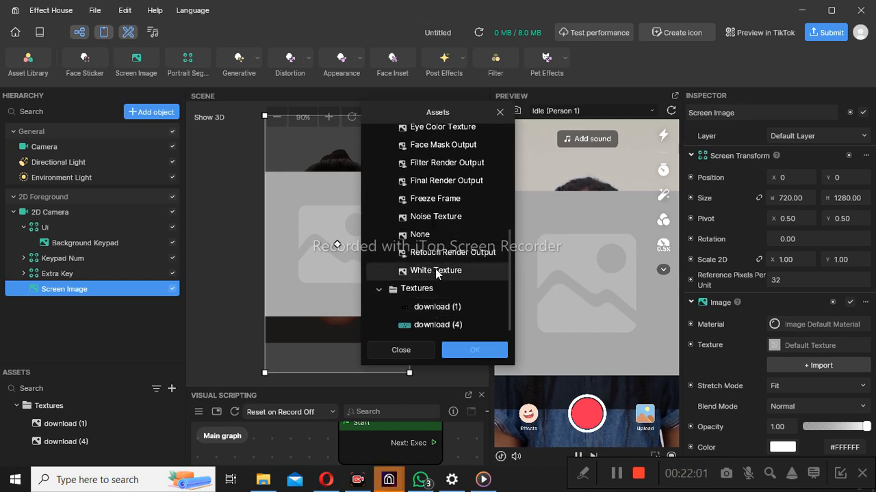
pyautogui.click(435, 270)
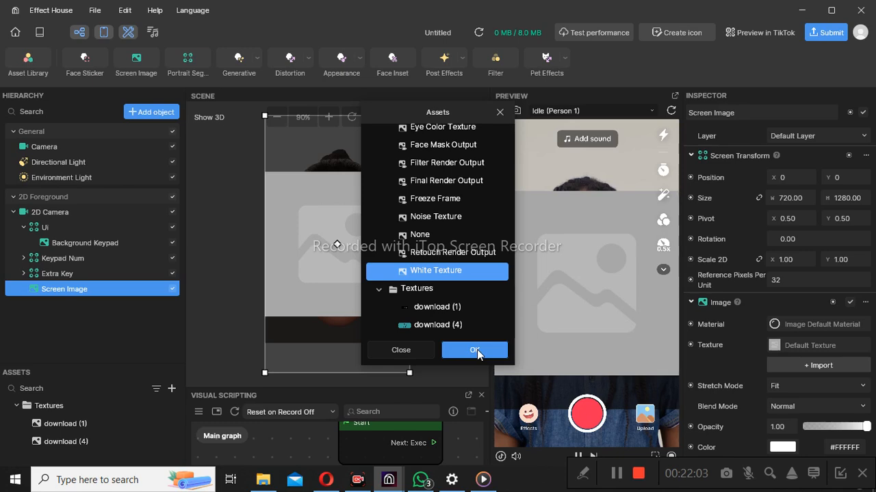
pyautogui.click(476, 350)
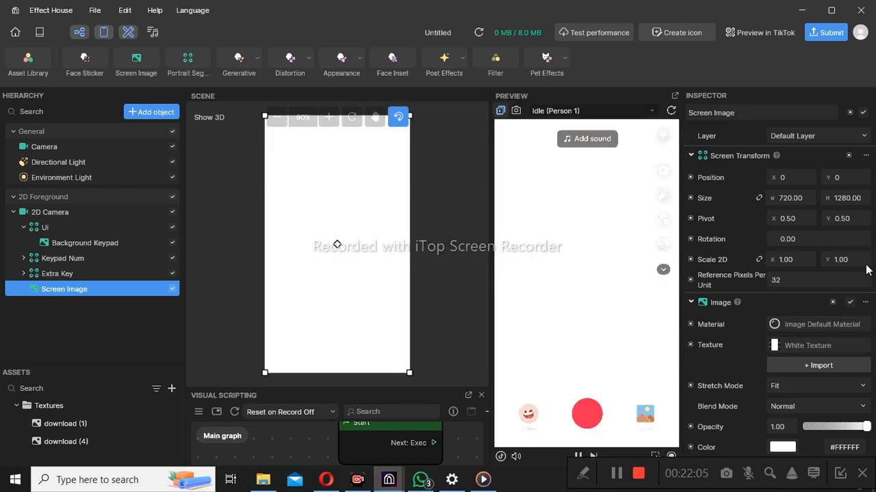
# Step: Set the white Screen Image's 2D Y scale to 0.10, making it a thin full-width bar
pyautogui.click(866, 263)
pyautogui.click(867, 264)
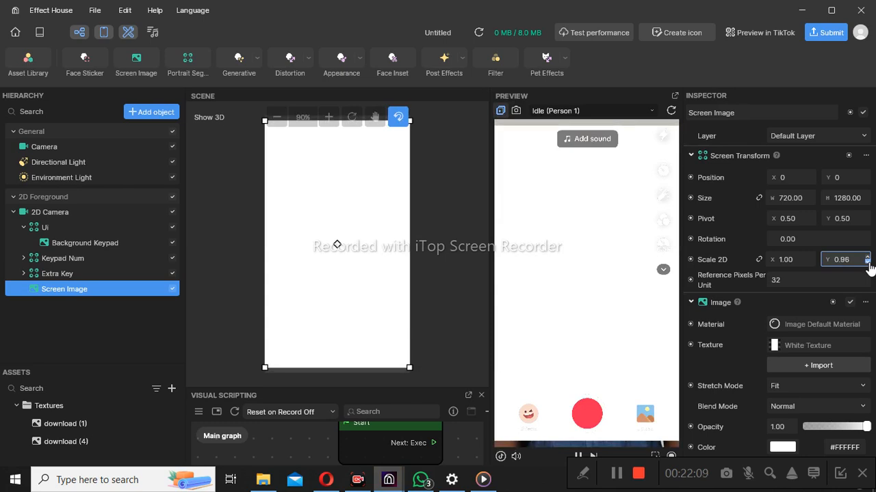
pyautogui.click(867, 263)
pyautogui.click(867, 263)
pyautogui.click(867, 263)
pyautogui.click(867, 264)
pyautogui.click(867, 264)
pyautogui.click(867, 264)
pyautogui.click(867, 263)
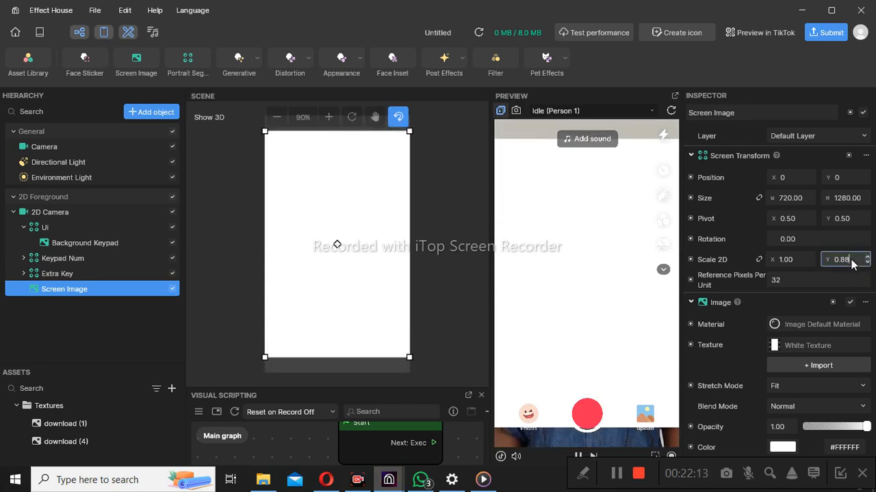
pyautogui.write('0')
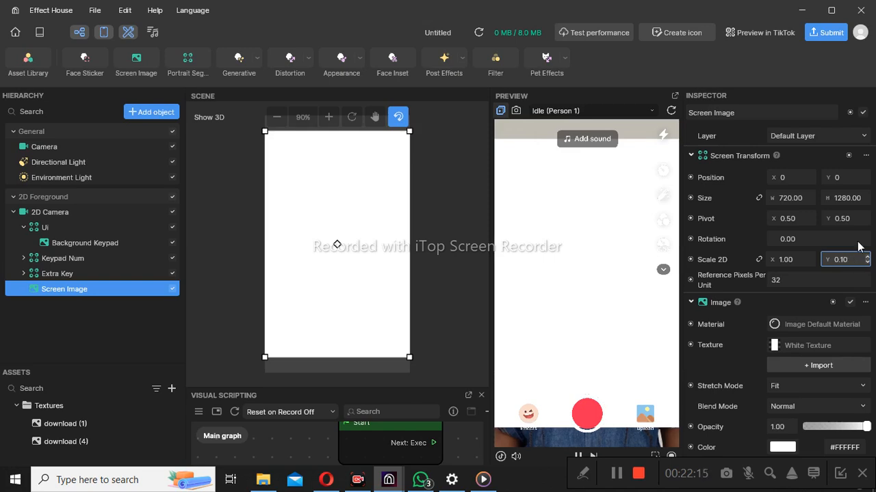
pyautogui.press('Return')
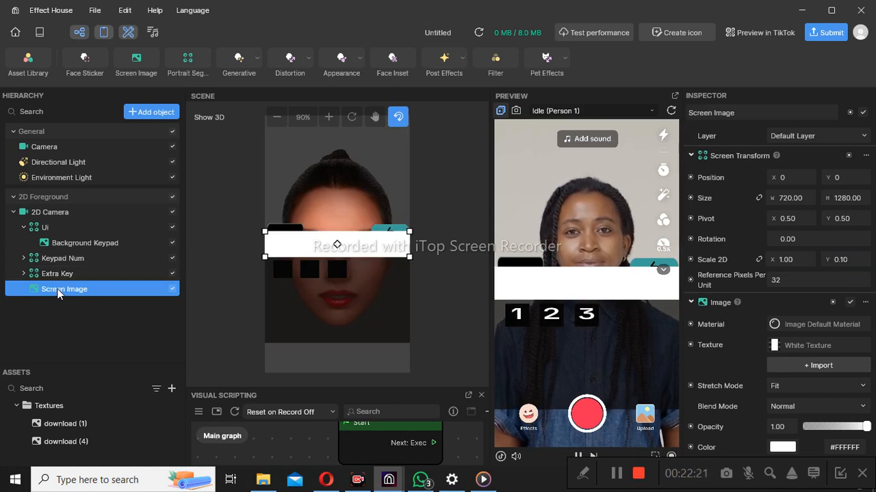
# Step: Reorder the Screen Image above 2D Camera in the hierarchy and move it to about Y 32, behind the Enter and Back keys
pyautogui.moveTo(57, 250); pyautogui.dragTo(57, 203)
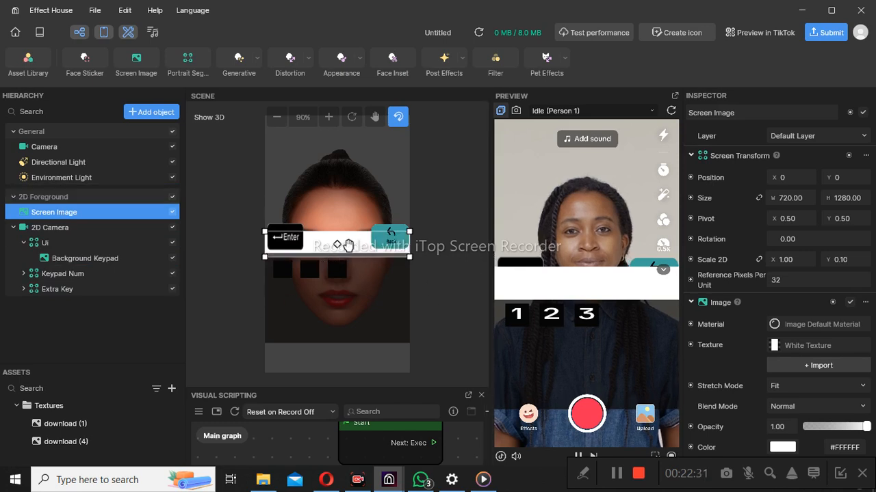
pyautogui.moveTo(354, 241); pyautogui.dragTo(352, 232)
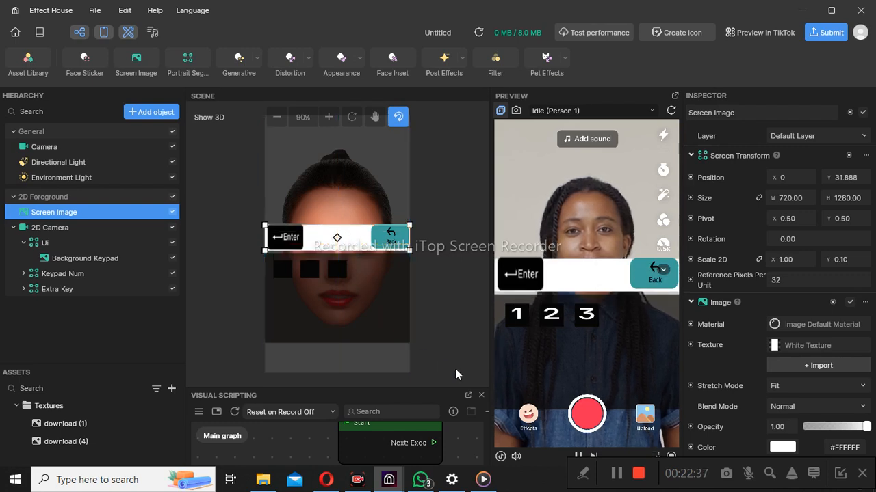